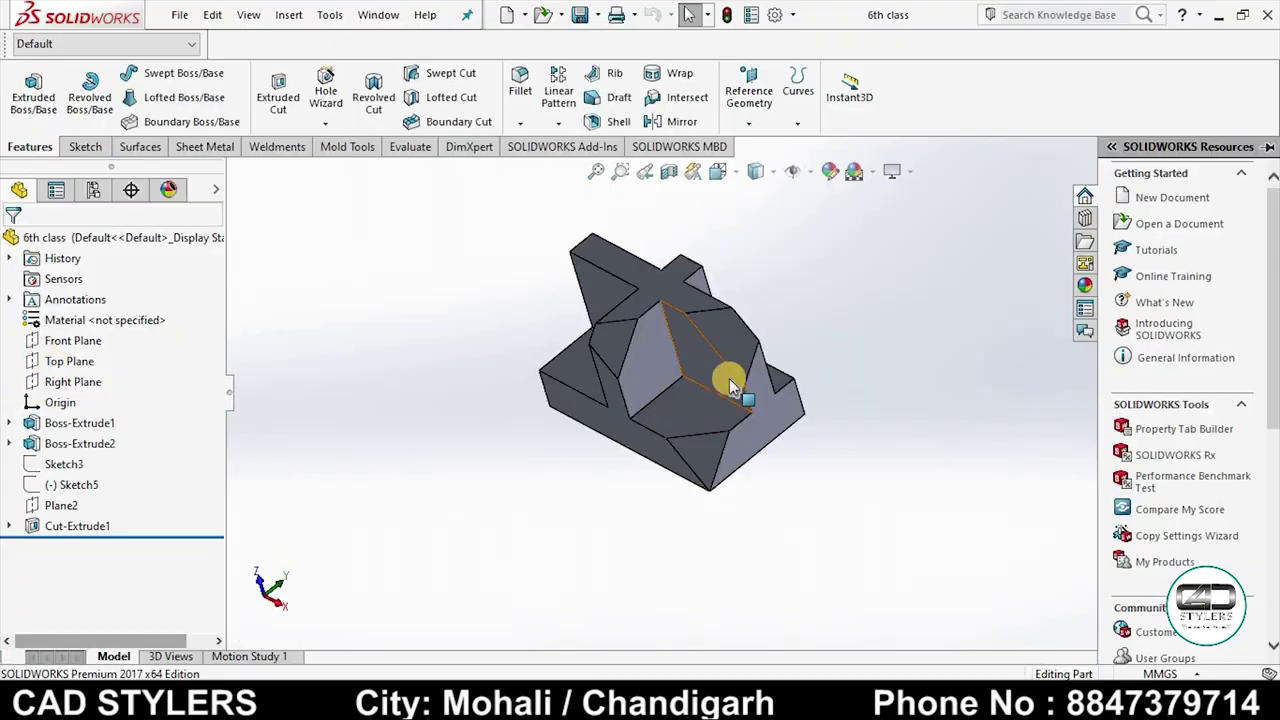
# Step: Orbit the finished 6th class part to view its angled cut faces from several sides
pyautogui.moveTo(731, 387); pyautogui.dragTo(348, 519, button='middle')
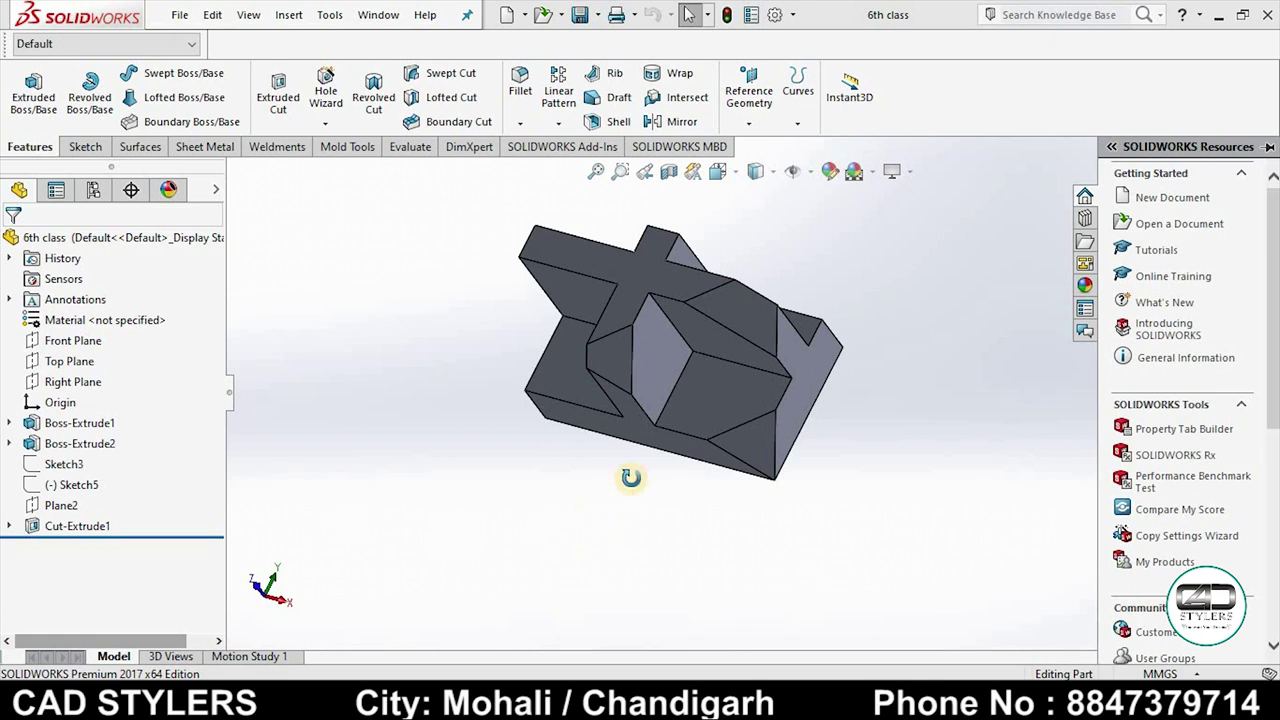
pyautogui.moveTo(631, 477)
pyautogui.mouseDown(button='middle')
pyautogui.moveTo(657, 423)
pyautogui.moveTo(771, 429)
pyautogui.mouseUp(button='middle')
pyautogui.moveTo(709, 386)
pyautogui.mouseDown(button='middle')
pyautogui.moveTo(588, 430)
pyautogui.moveTo(649, 377)
pyautogui.moveTo(760, 366)
pyautogui.moveTo(789, 400)
pyautogui.moveTo(763, 458)
pyautogui.moveTo(782, 511)
pyautogui.mouseUp(button='middle')
# Step: Show 6TH-CLASS-READY.jpg, the Exercise 6 reference drawing, in Windows Photos
pyautogui.click(954, 571)
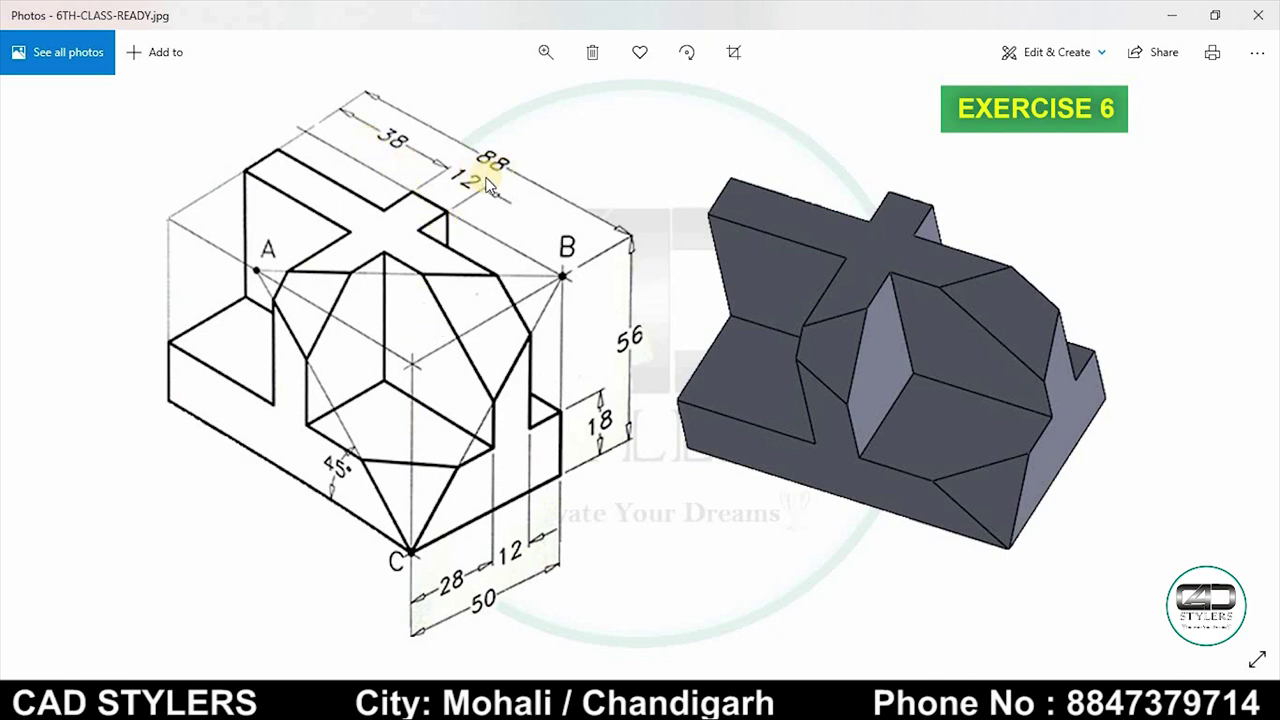
# Step: Sketch a center rectangle centred on the origin in the Part1 sketch
pyautogui.click(900, 705)
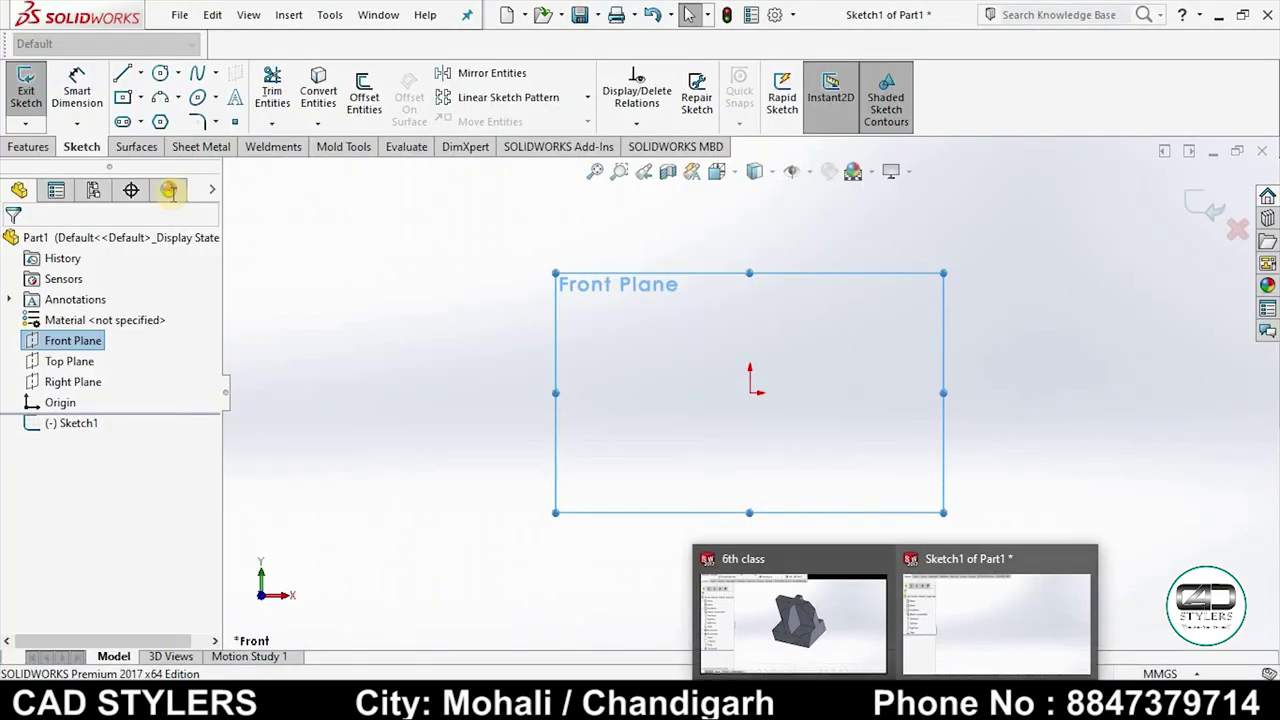
pyautogui.click(122, 97)
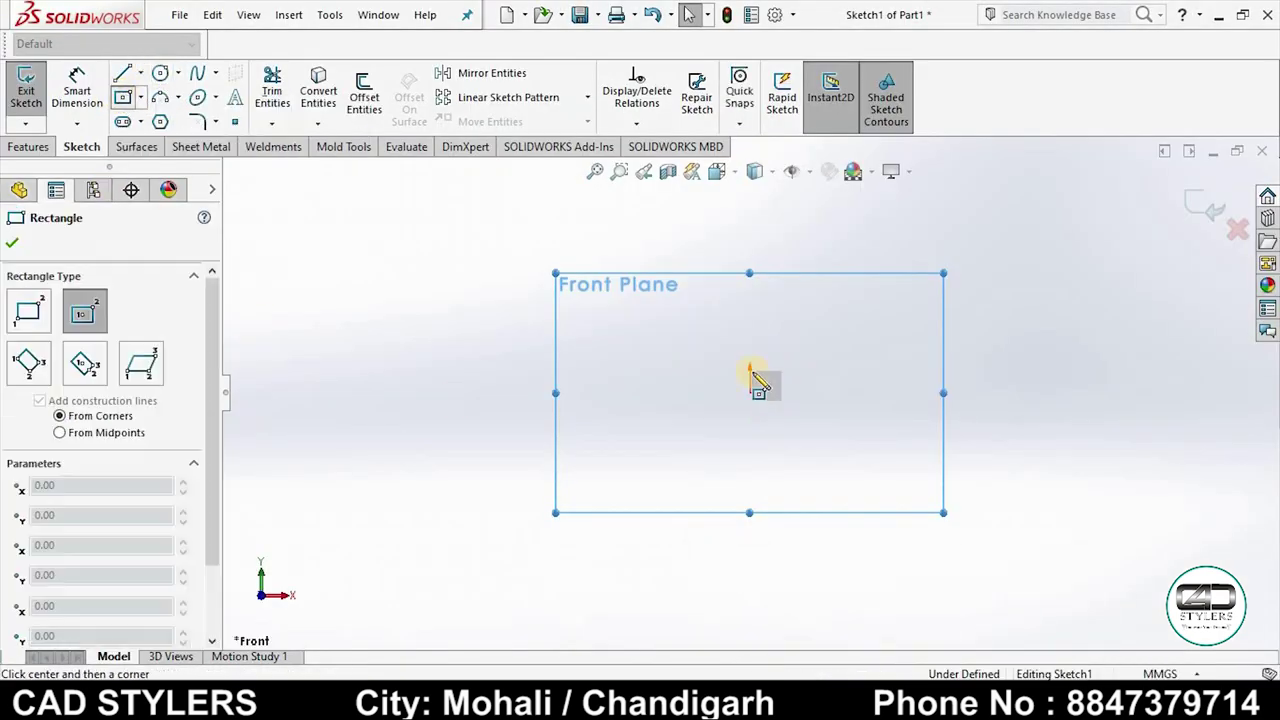
pyautogui.click(750, 392)
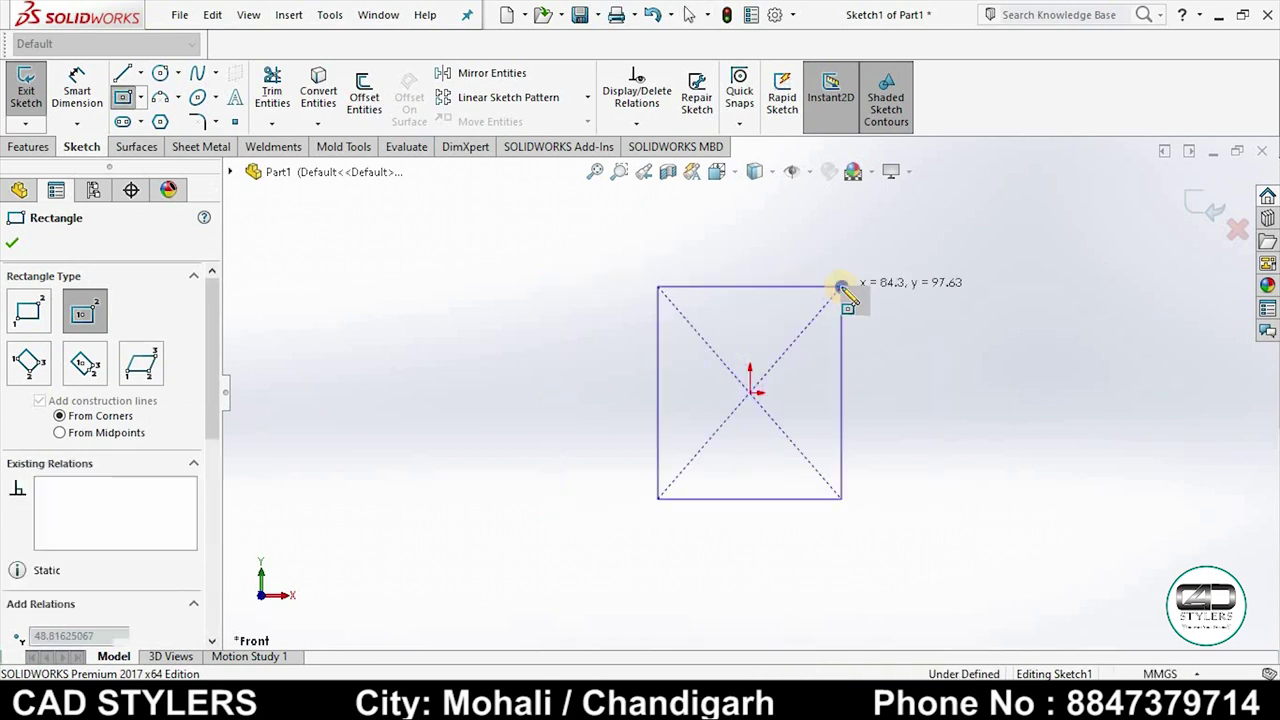
pyautogui.click(843, 286)
pyautogui.rightClick(845, 292)
pyautogui.click(888, 297)
# Step: Dimension the rectangle 88 wide at the top edge and 50 tall at the right edge
pyautogui.click(77, 90)
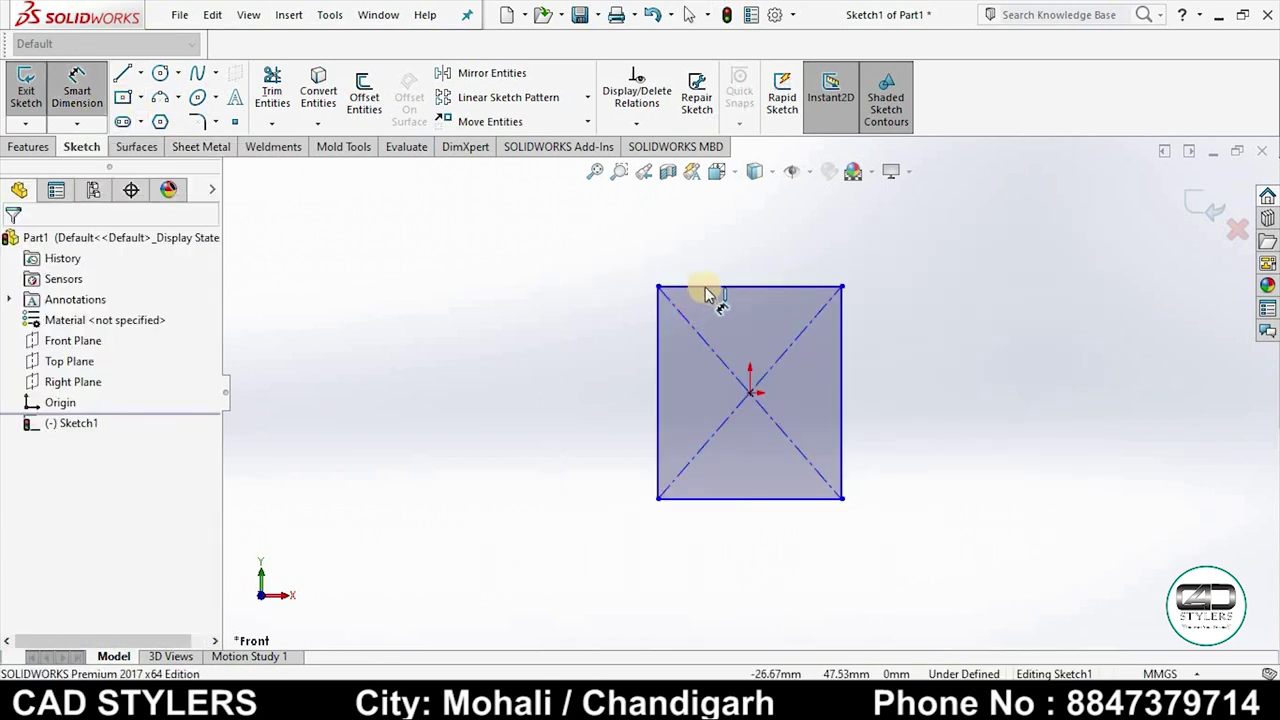
pyautogui.click(710, 287)
pyautogui.click(700, 255)
pyautogui.write('88')
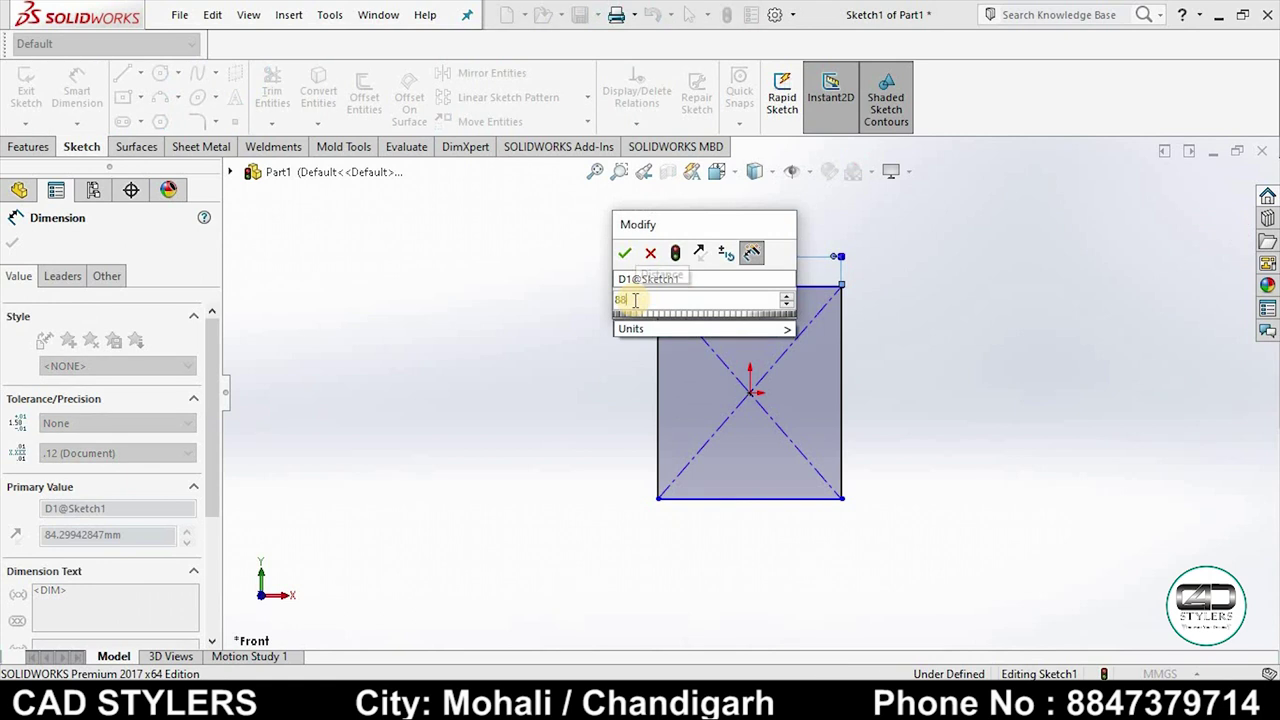
pyautogui.press('Return')
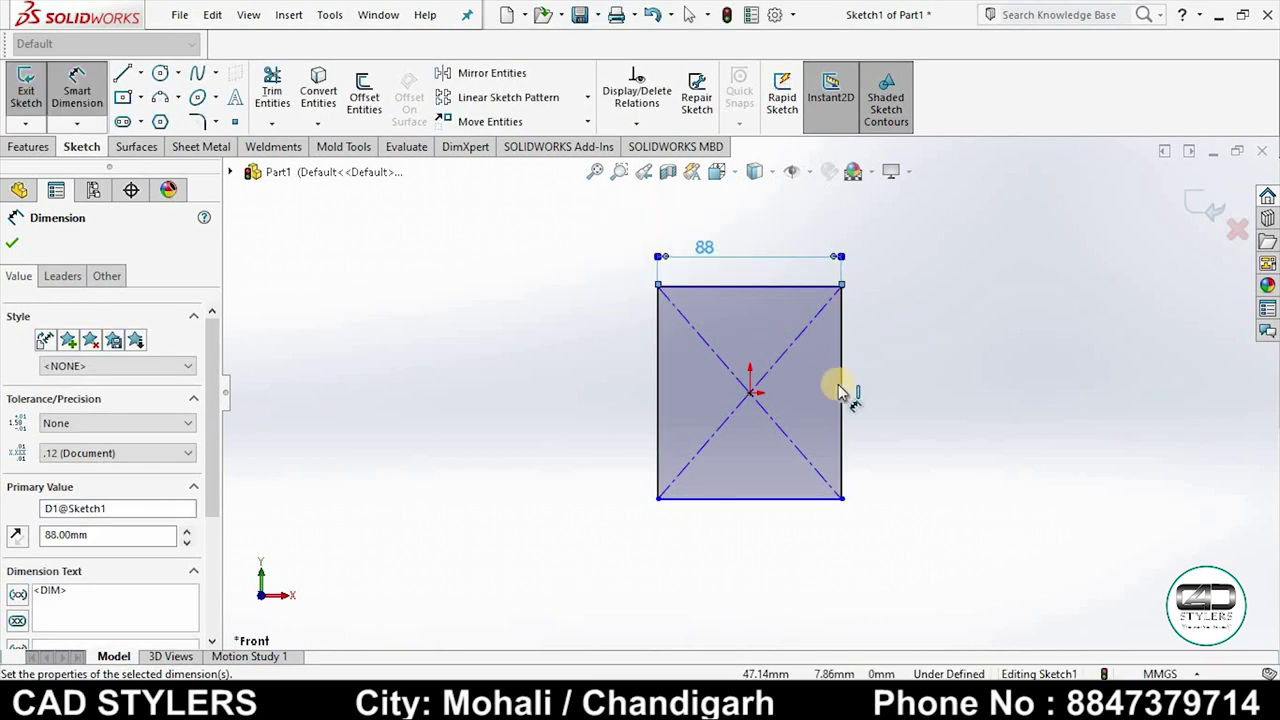
pyautogui.click(842, 382)
pyautogui.click(903, 400)
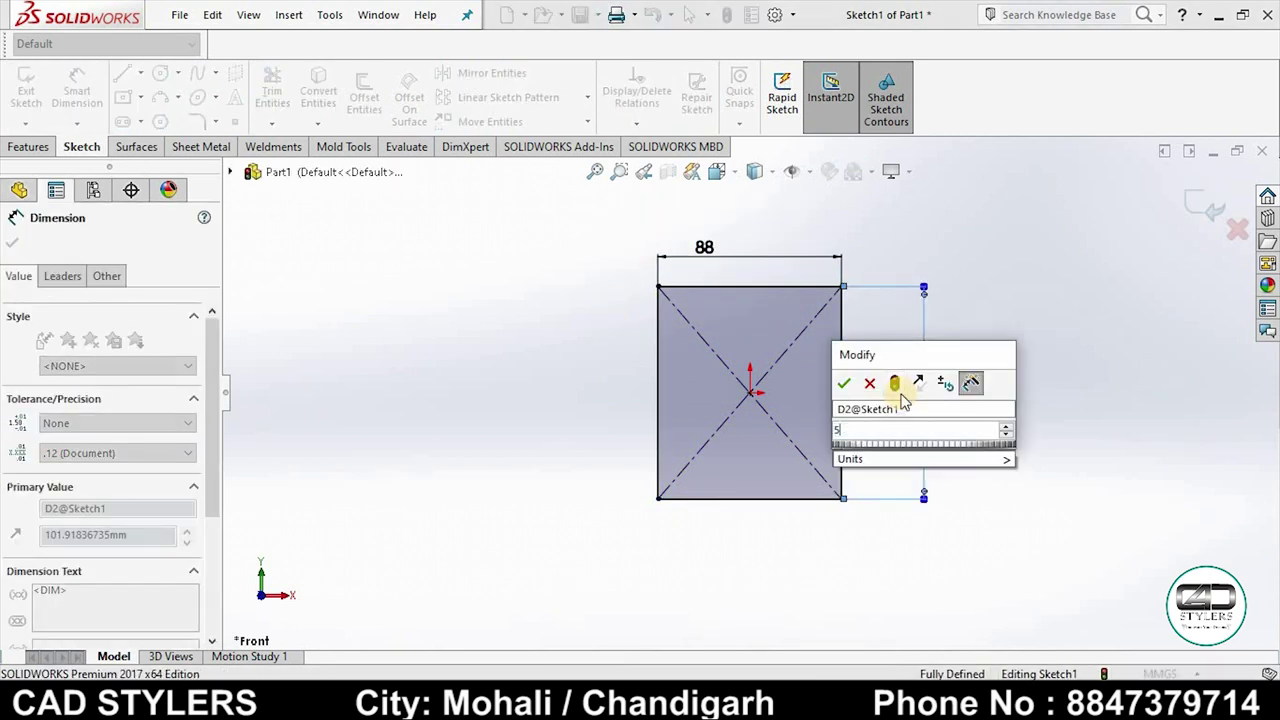
pyautogui.write('50')
pyautogui.press('Return')
pyautogui.scroll(-3, 851, 440)
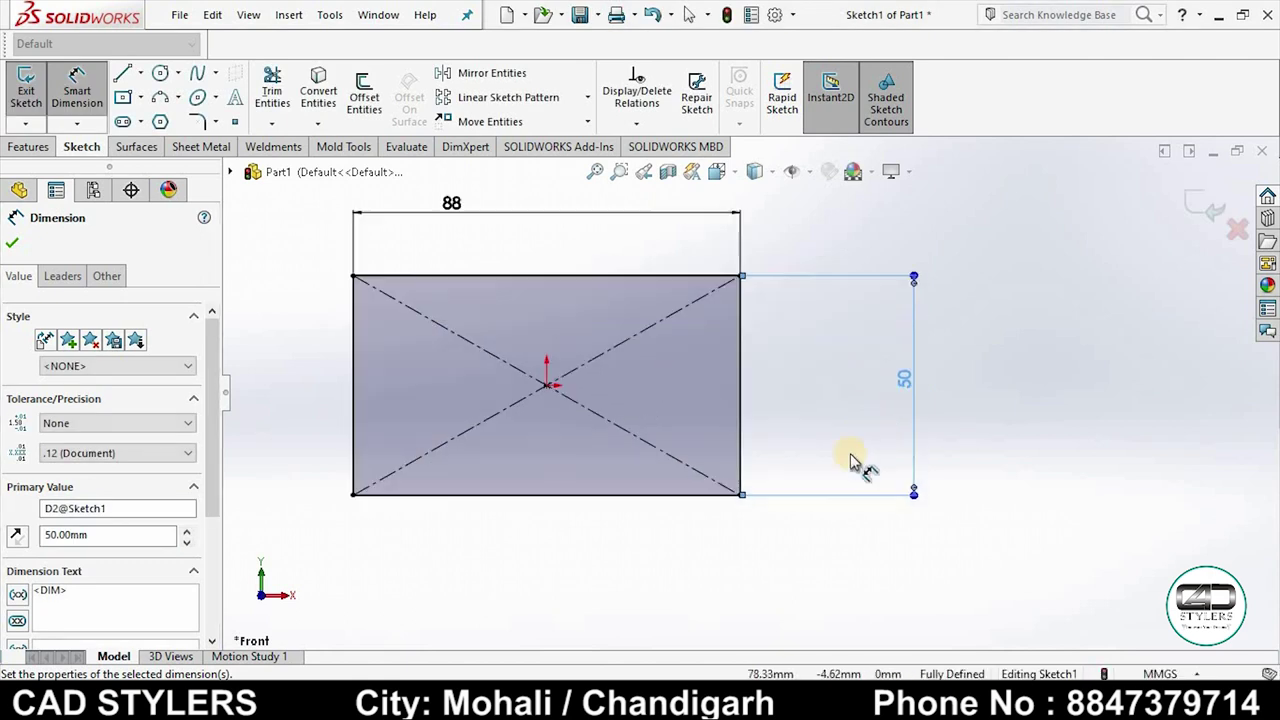
pyautogui.click(123, 95)
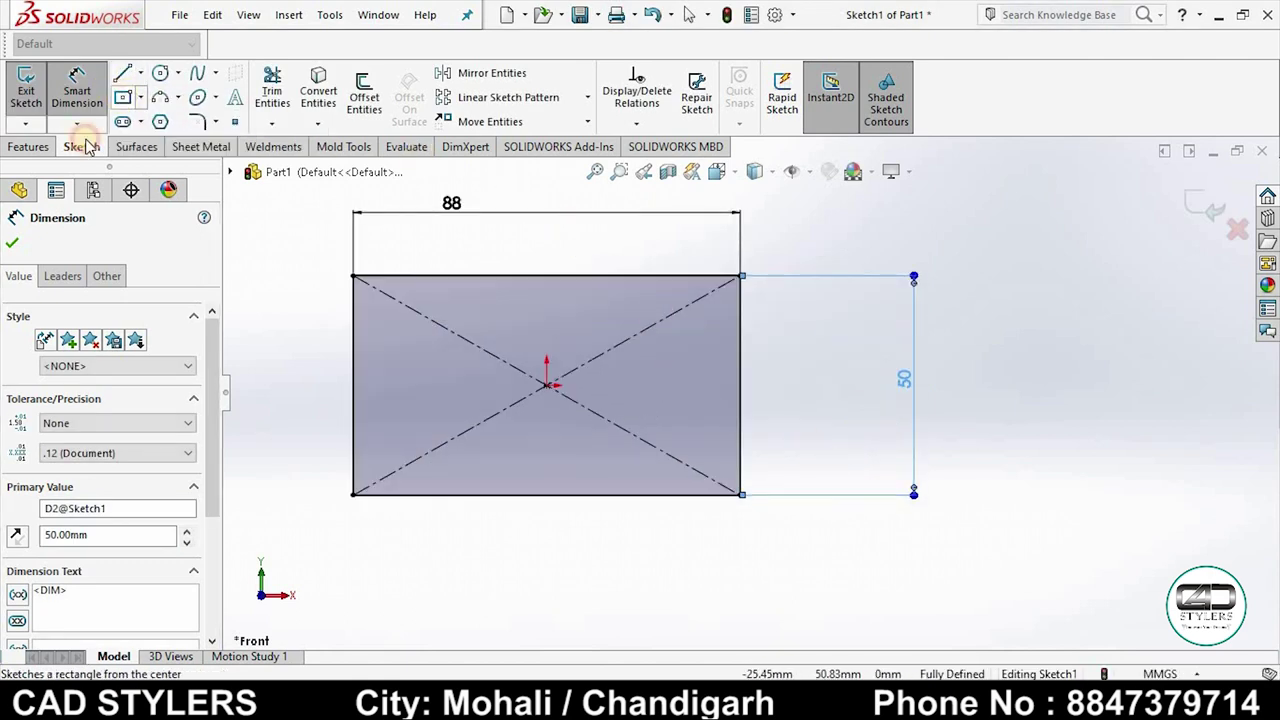
# Step: Draw a corner-rectangle strip from the top edge to the bottom edge
pyautogui.click(33, 313)
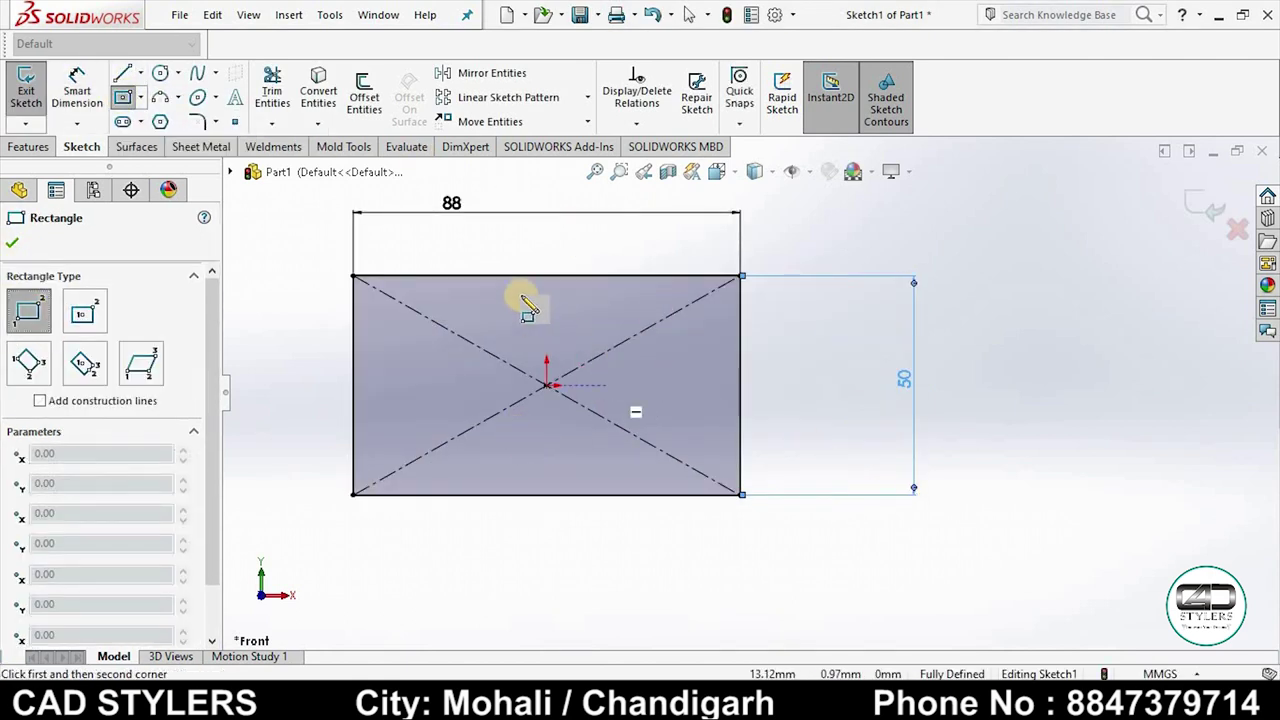
pyautogui.click(478, 277)
pyautogui.click(512, 494)
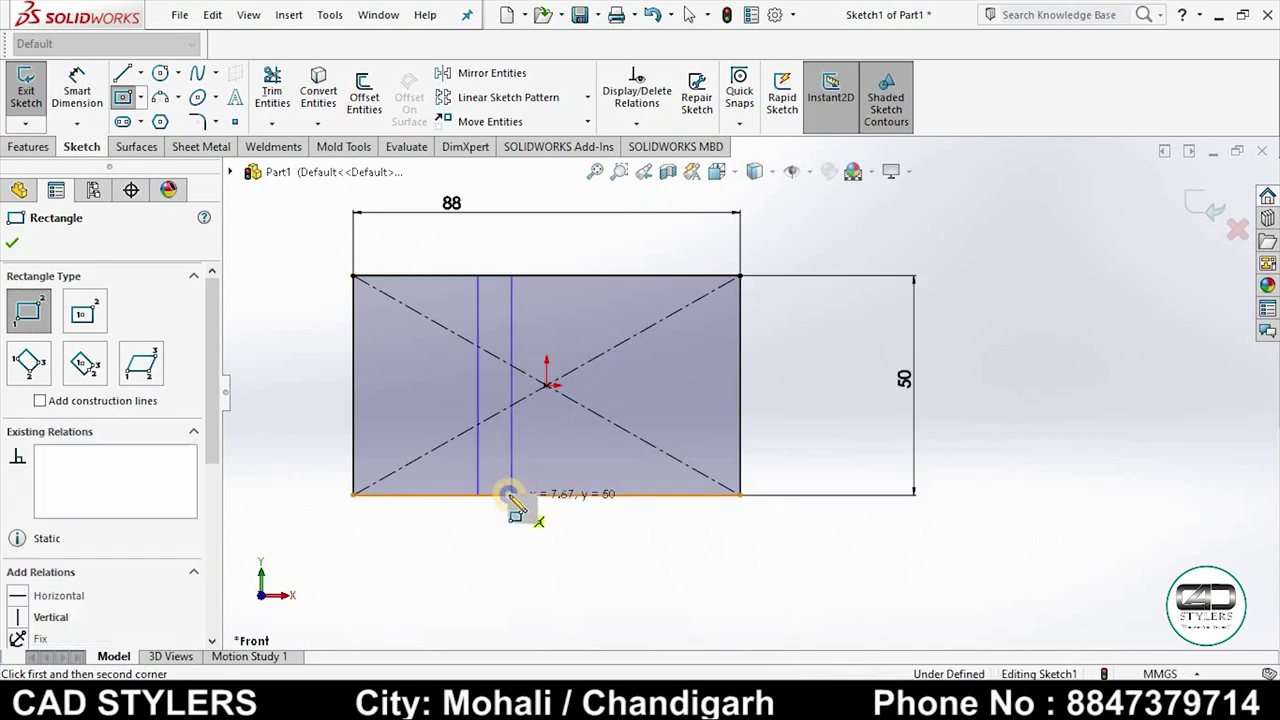
pyautogui.rightClick(512, 494)
pyautogui.click(540, 508)
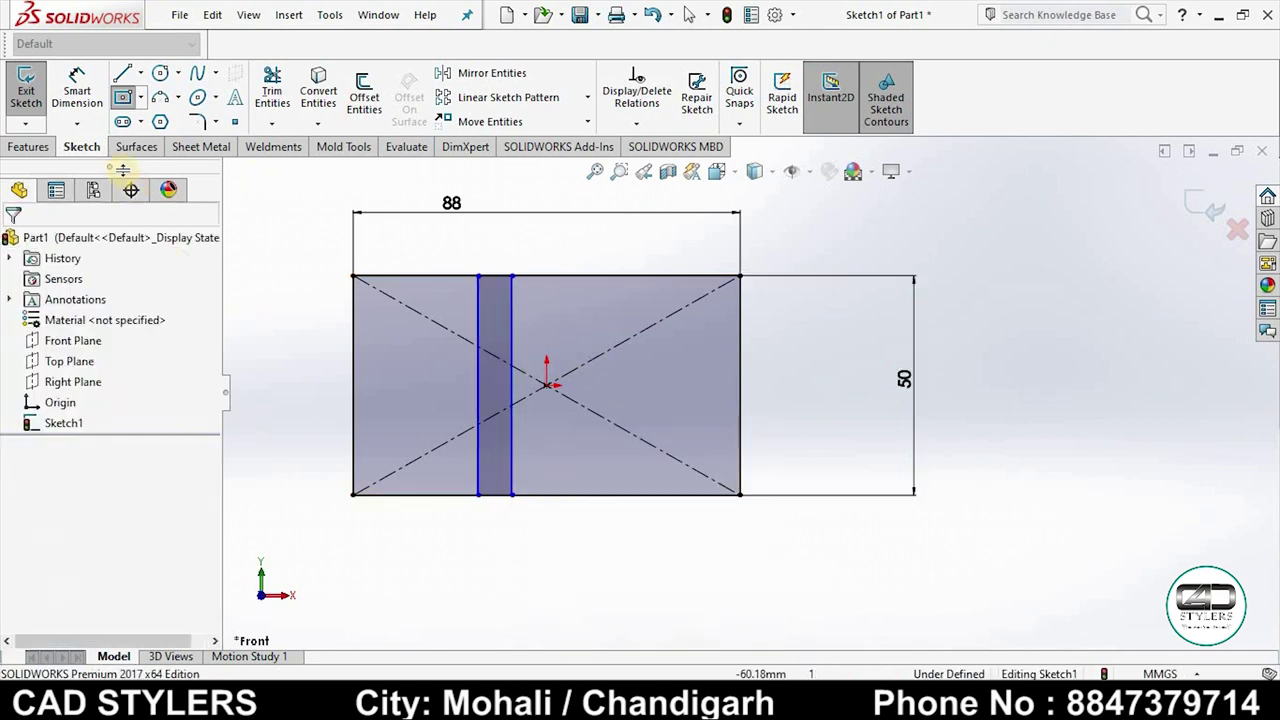
# Step: Draw a horizontal strip from the left edge to the right edge, then view the reference drawing
pyautogui.click(123, 97)
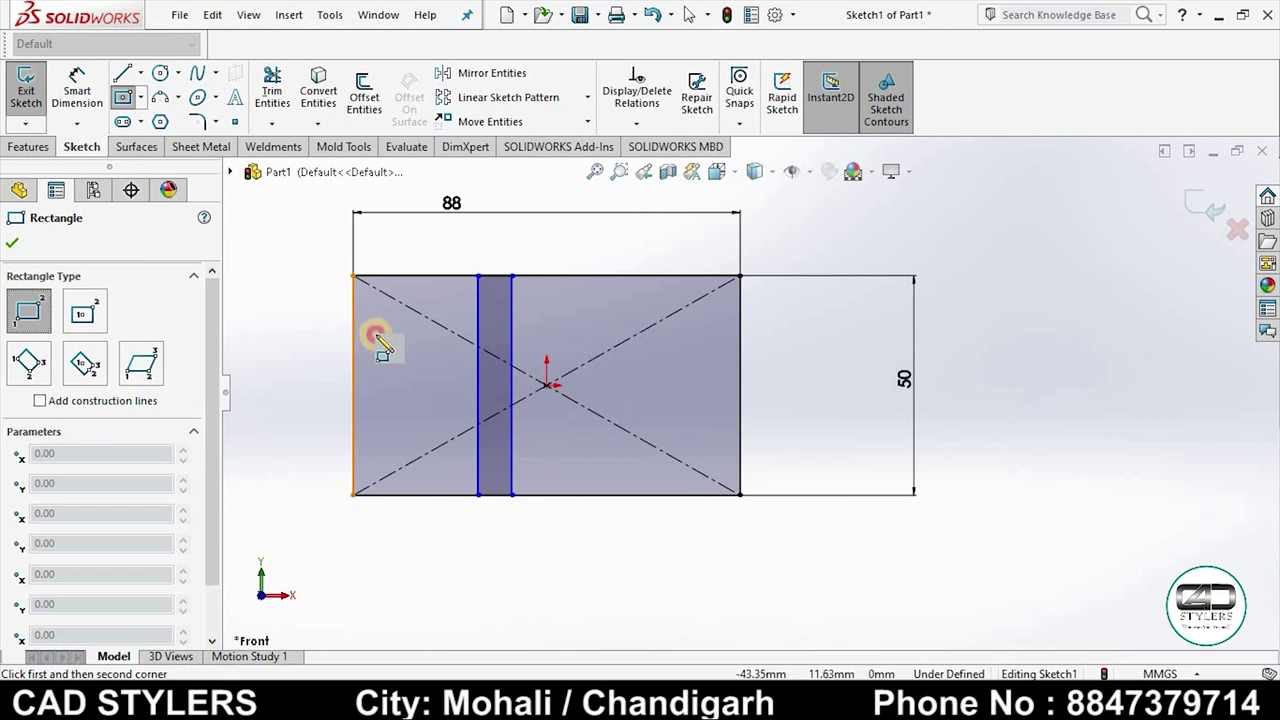
pyautogui.moveTo(374, 334); pyautogui.dragTo(740, 378)
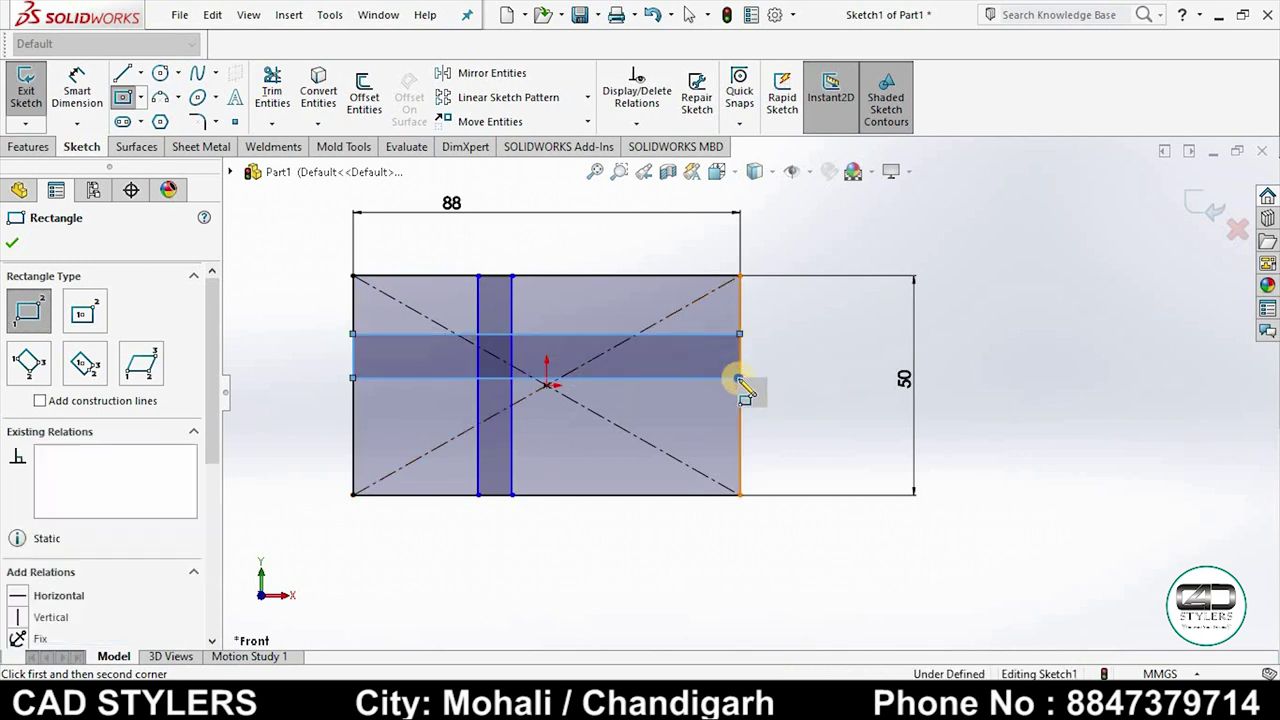
pyautogui.rightClick(766, 398)
pyautogui.click(777, 391)
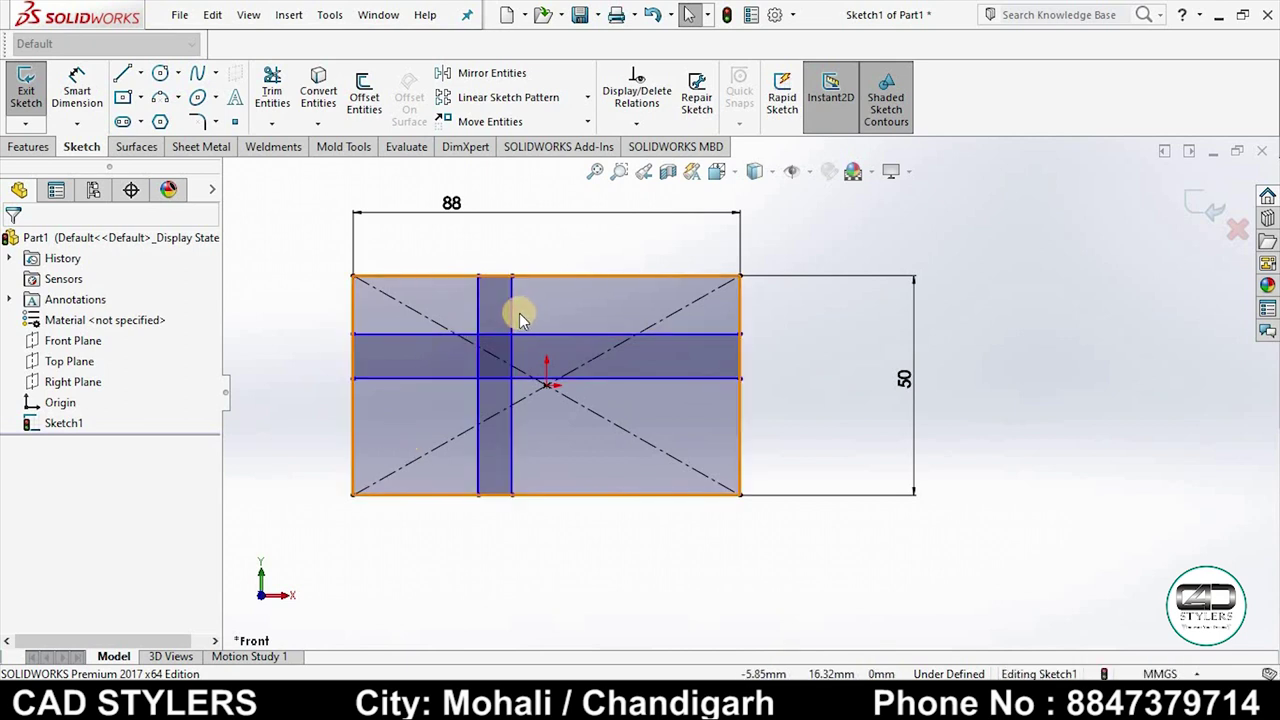
pyautogui.click(918, 519)
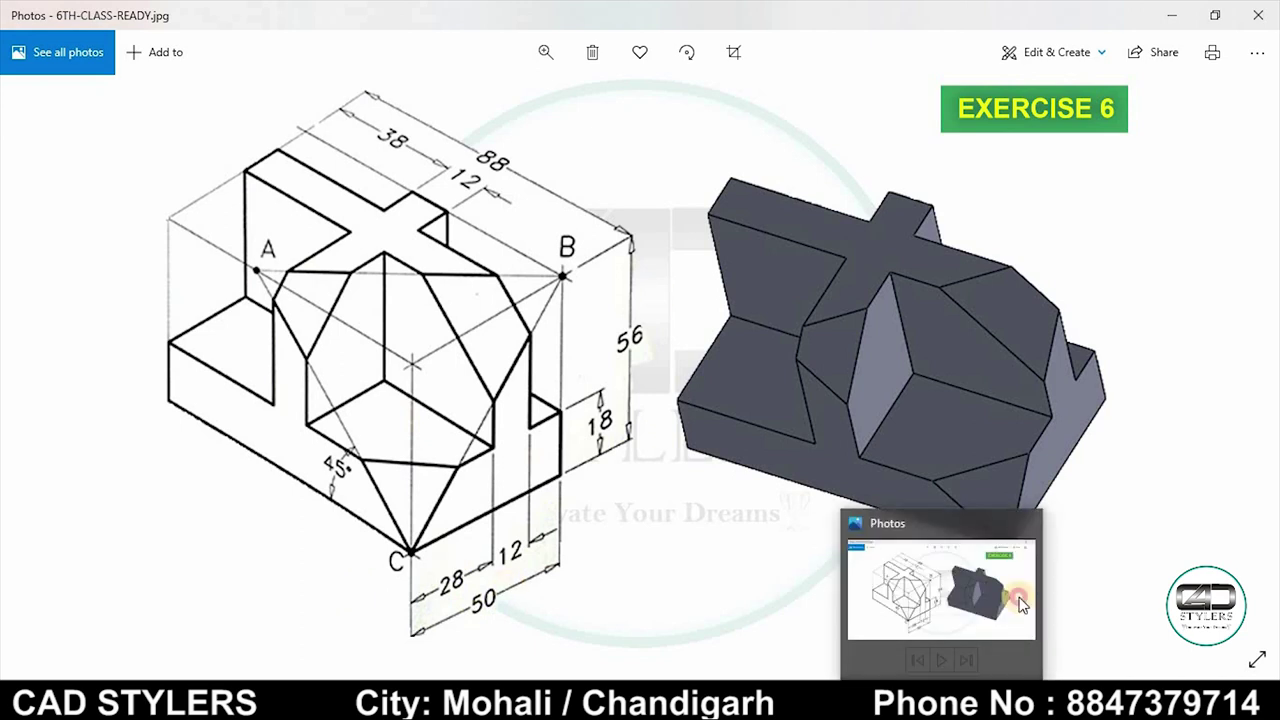
# Step: Dimension both the vertical and horizontal strips to 12 wide
pyautogui.click(1021, 603)
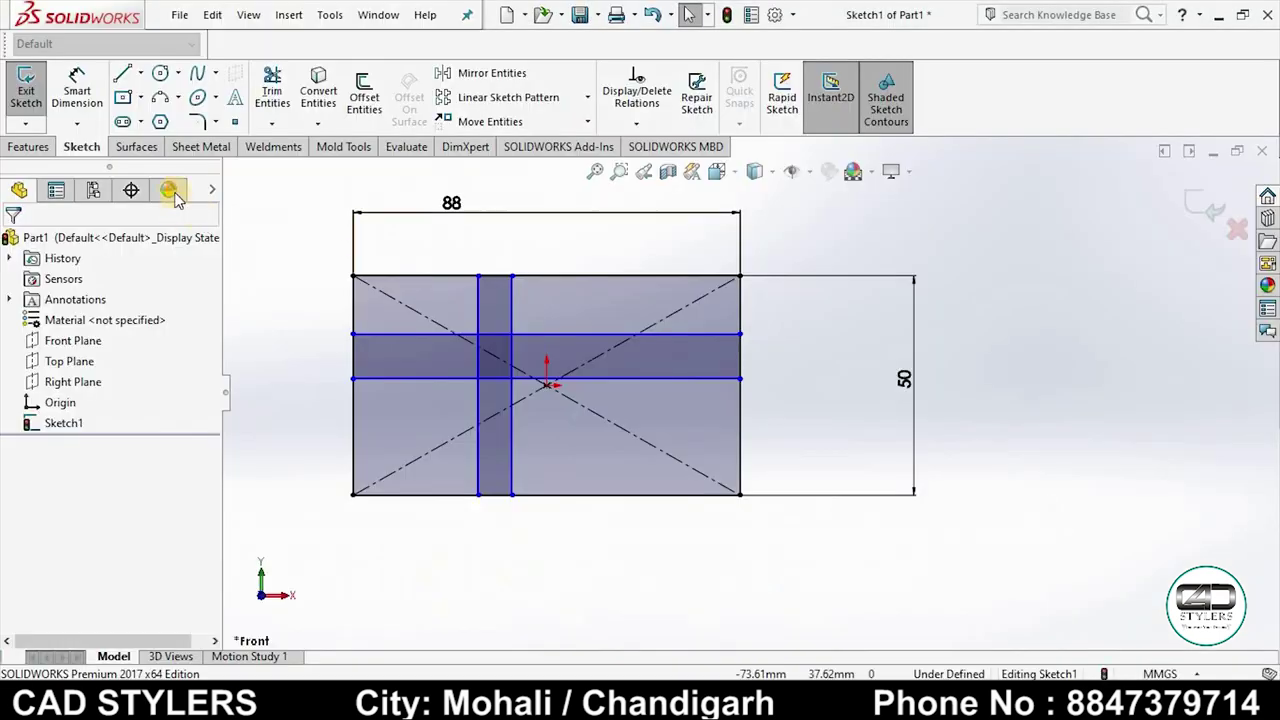
pyautogui.click(80, 95)
pyautogui.click(480, 310)
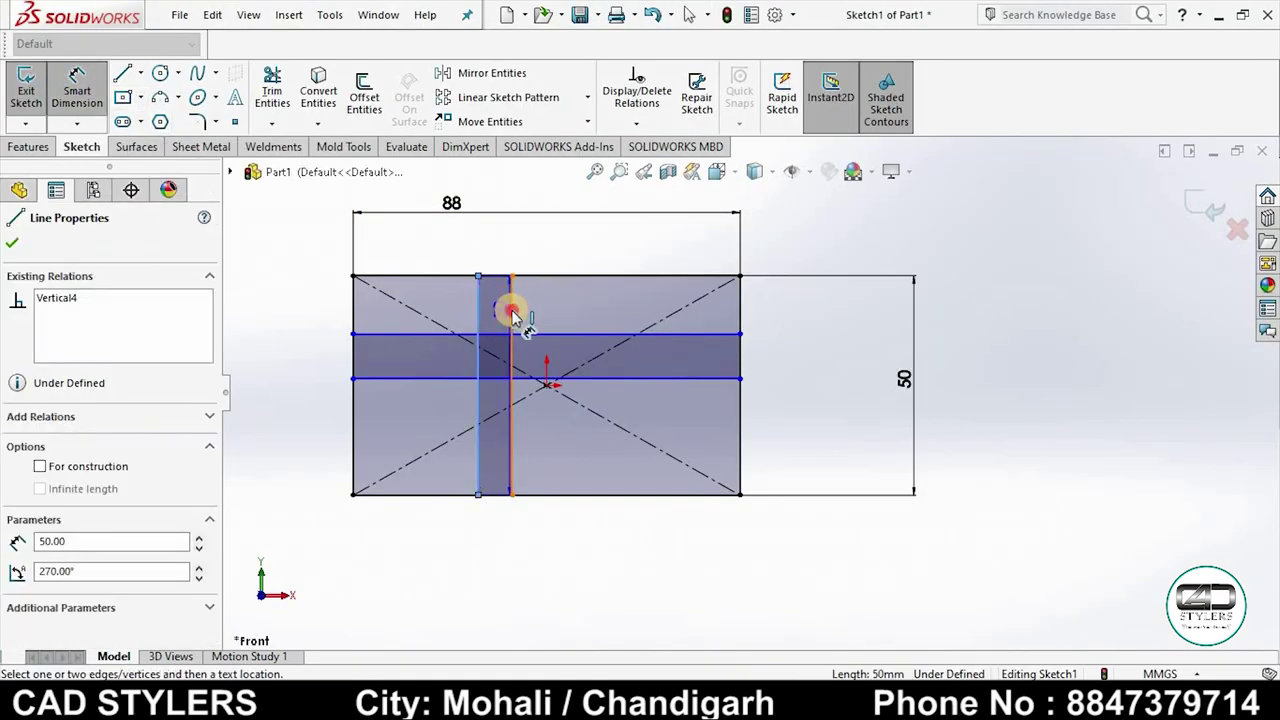
pyautogui.click(512, 315)
pyautogui.click(474, 245)
pyautogui.write('12')
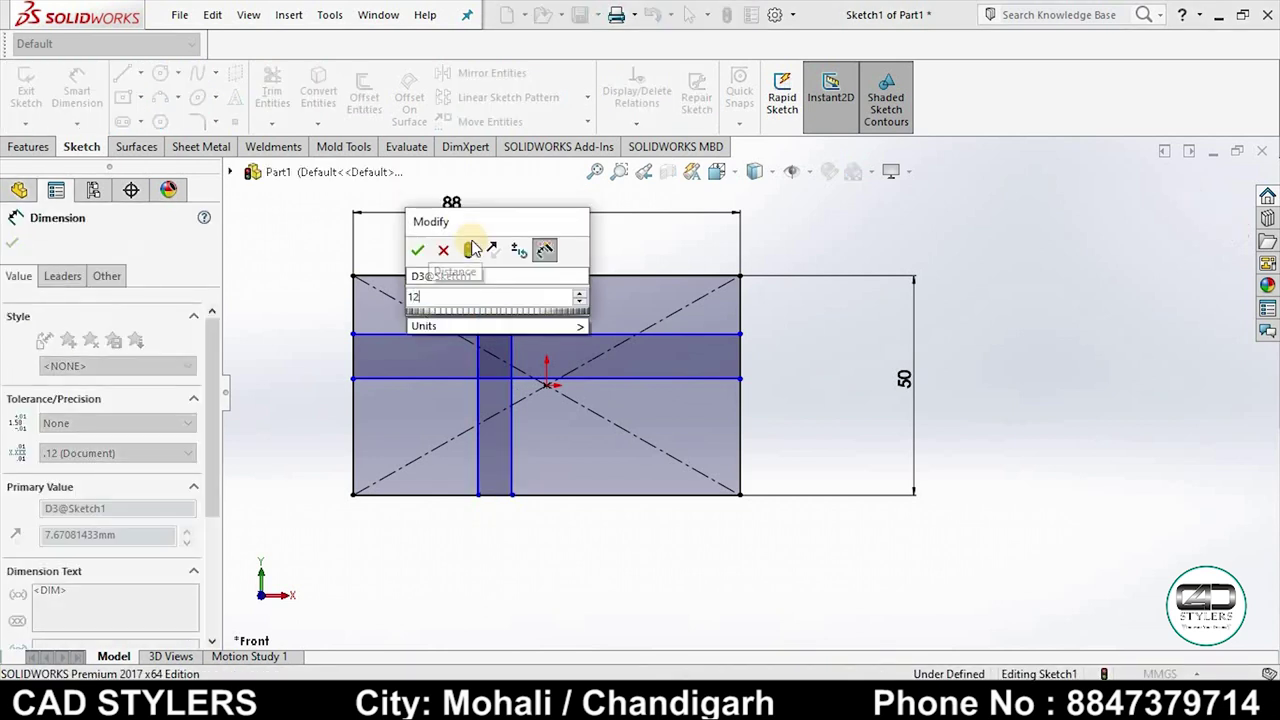
pyautogui.press('Return')
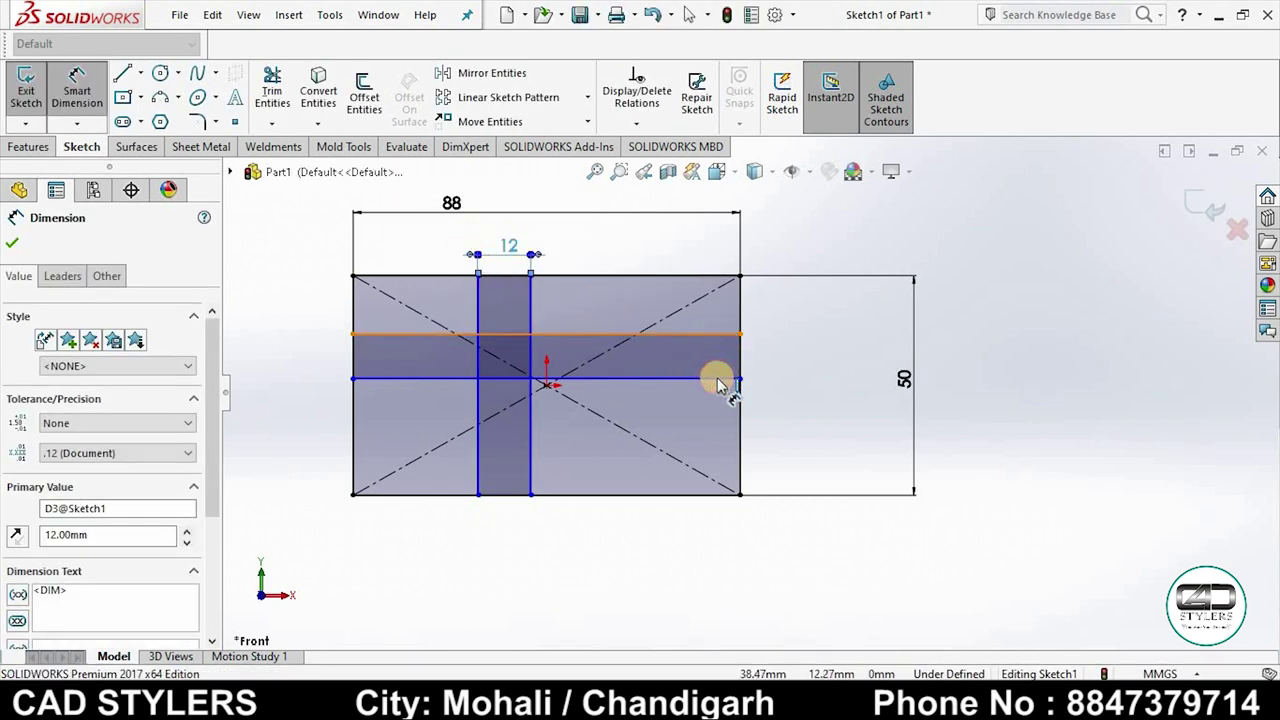
pyautogui.click(720, 379)
pyautogui.click(735, 334)
pyautogui.click(700, 373)
pyautogui.write('12')
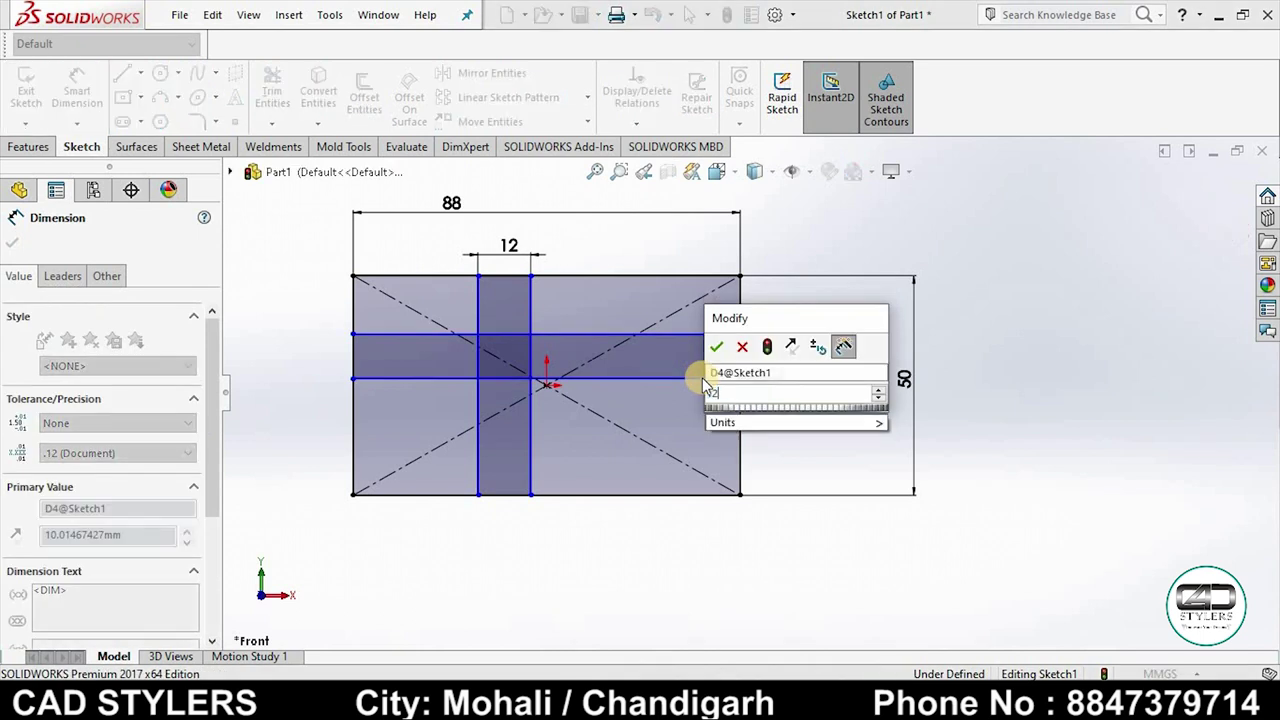
pyautogui.press('Return')
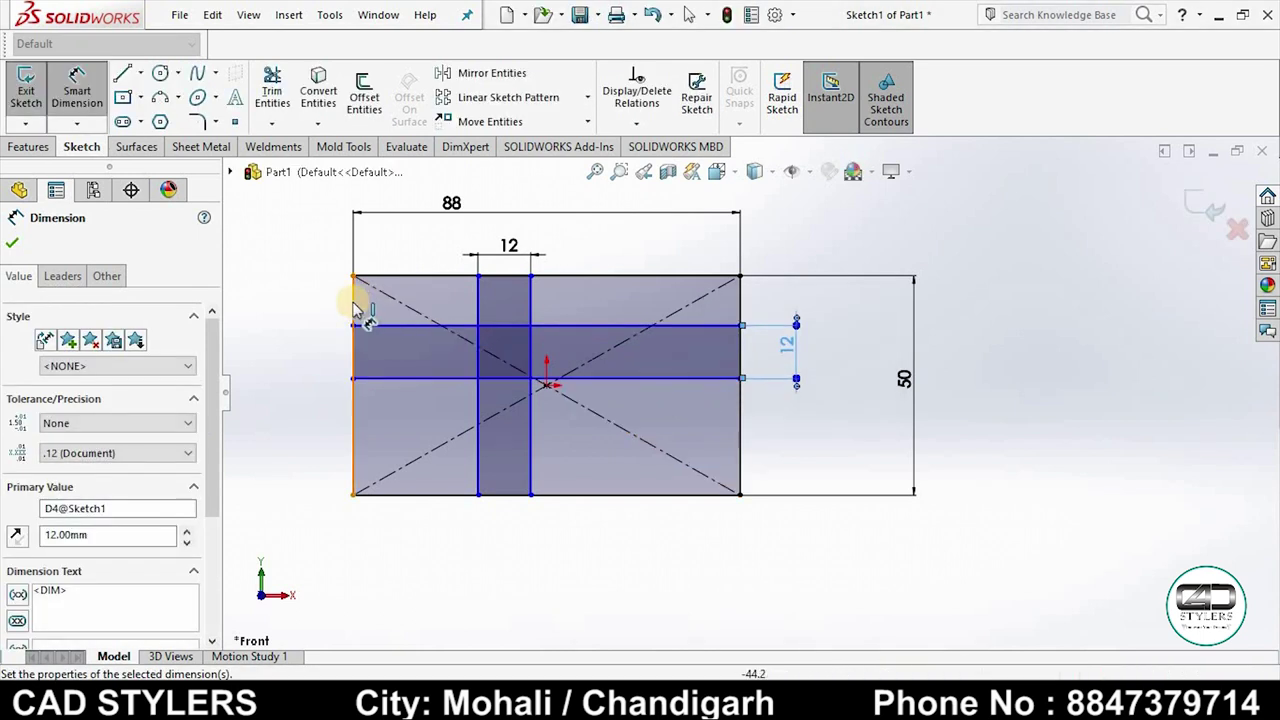
# Step: Position the vertical rib 38 from the left edge and the horizontal rib 28 above the bottom
pyautogui.click(355, 307)
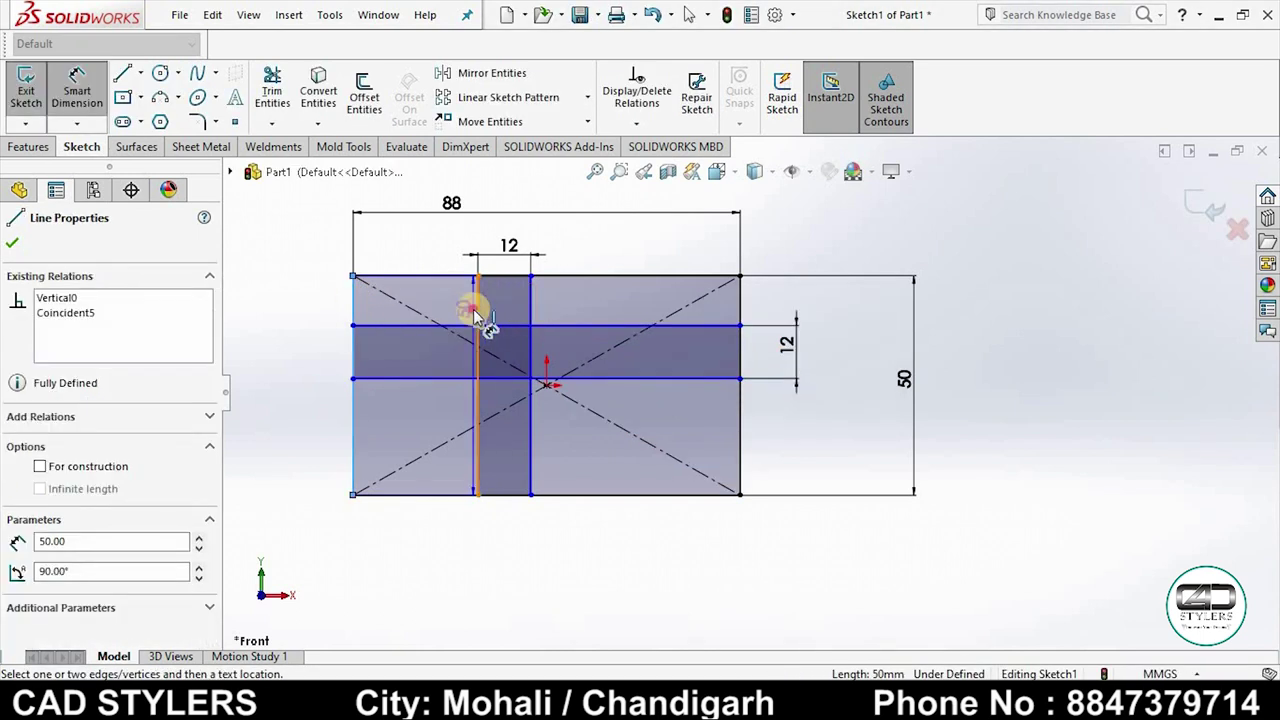
pyautogui.click(476, 300)
pyautogui.click(430, 262)
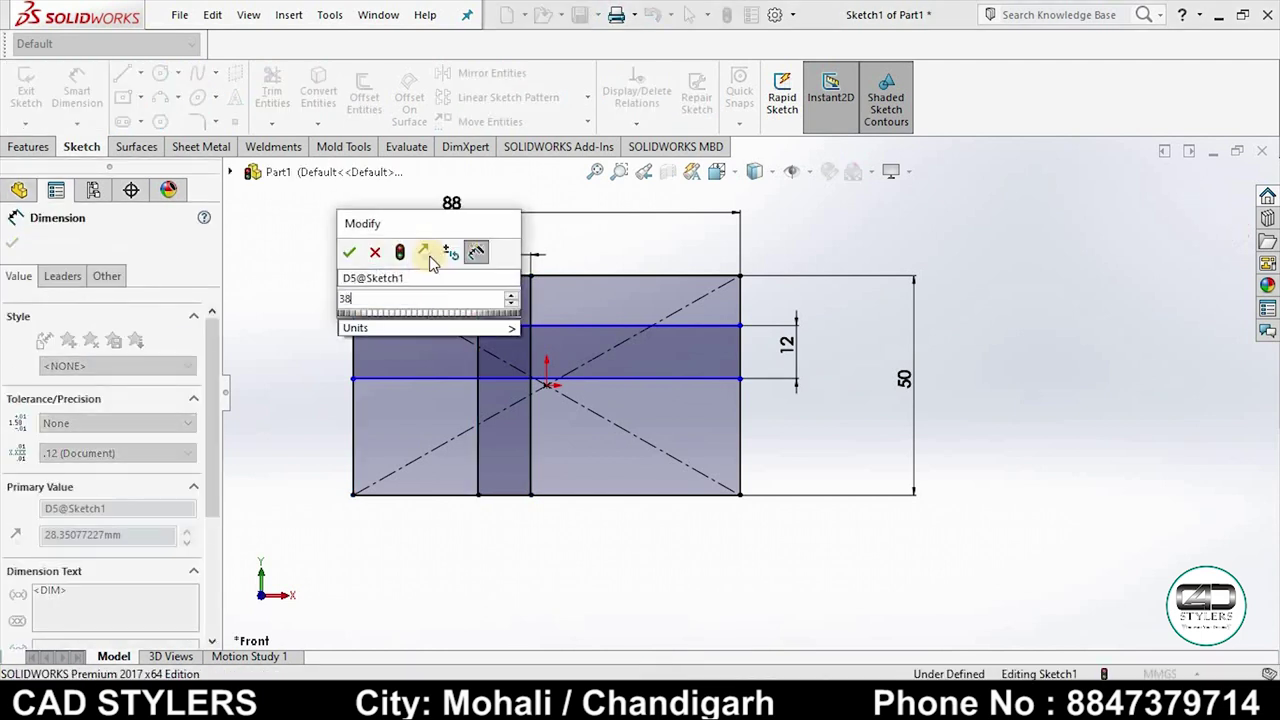
pyautogui.press('Return')
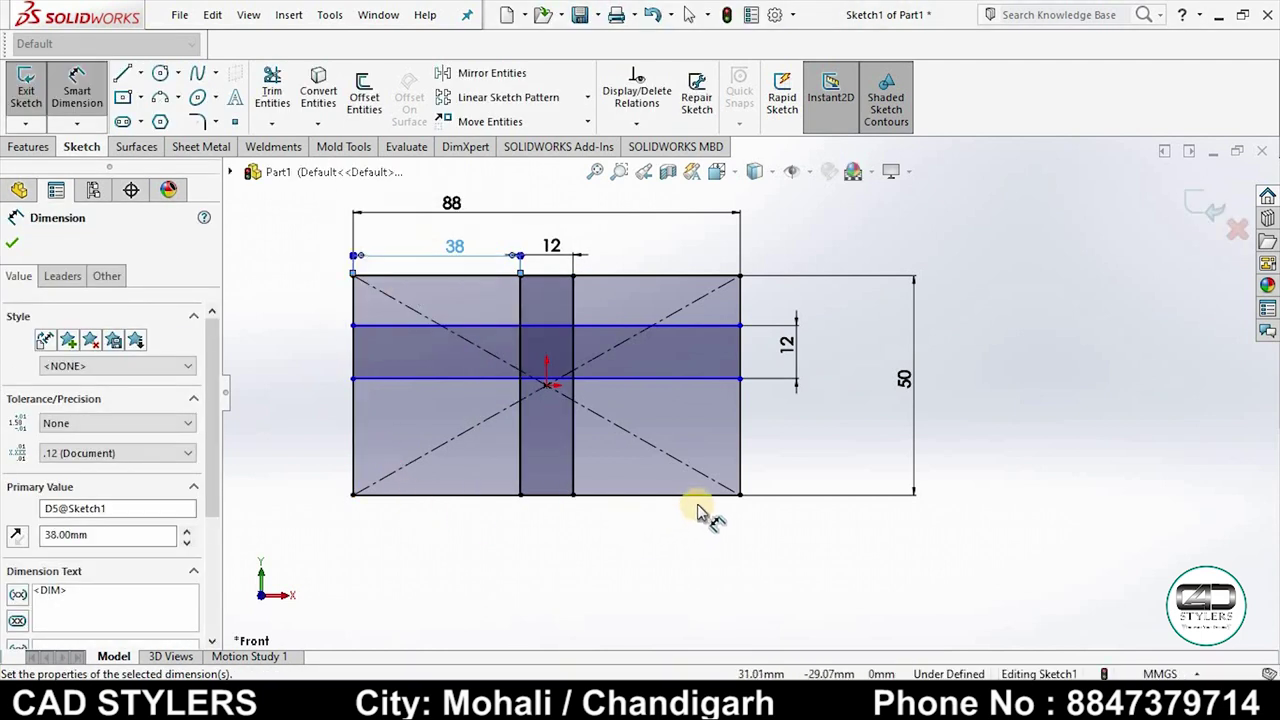
pyautogui.click(699, 496)
pyautogui.click(704, 379)
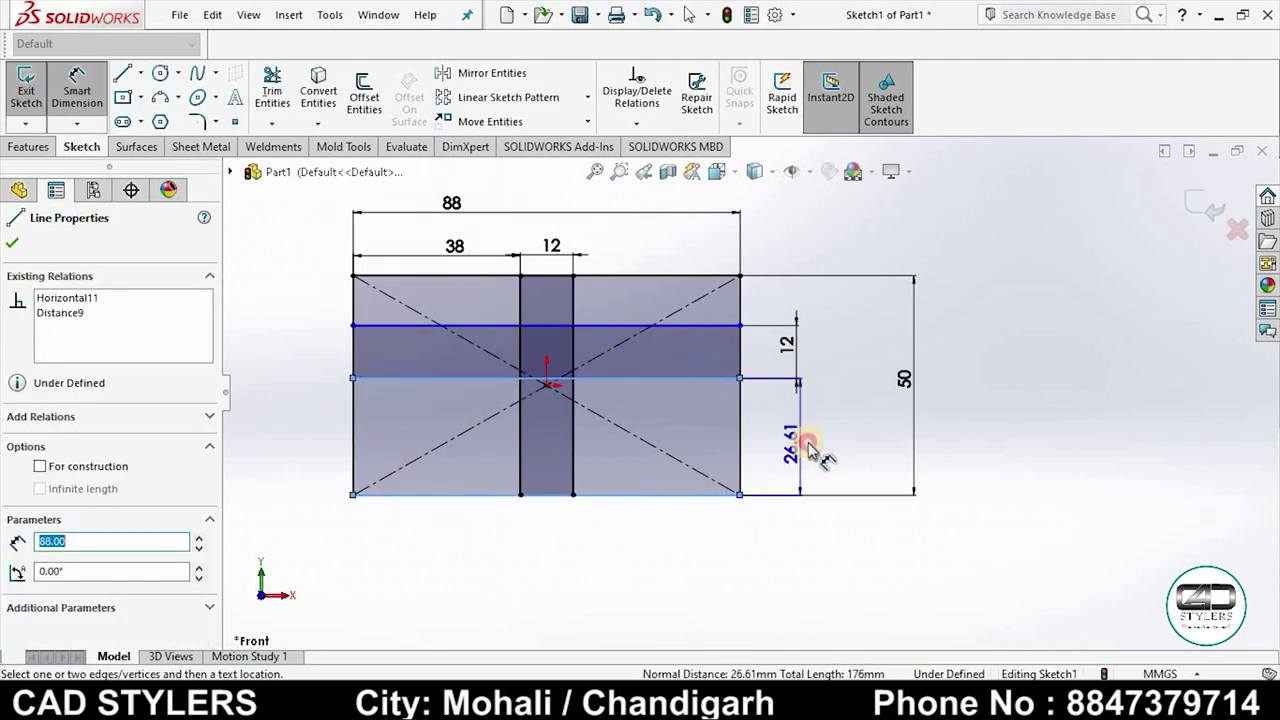
pyautogui.click(752, 474)
pyautogui.write('28')
pyautogui.press('Return')
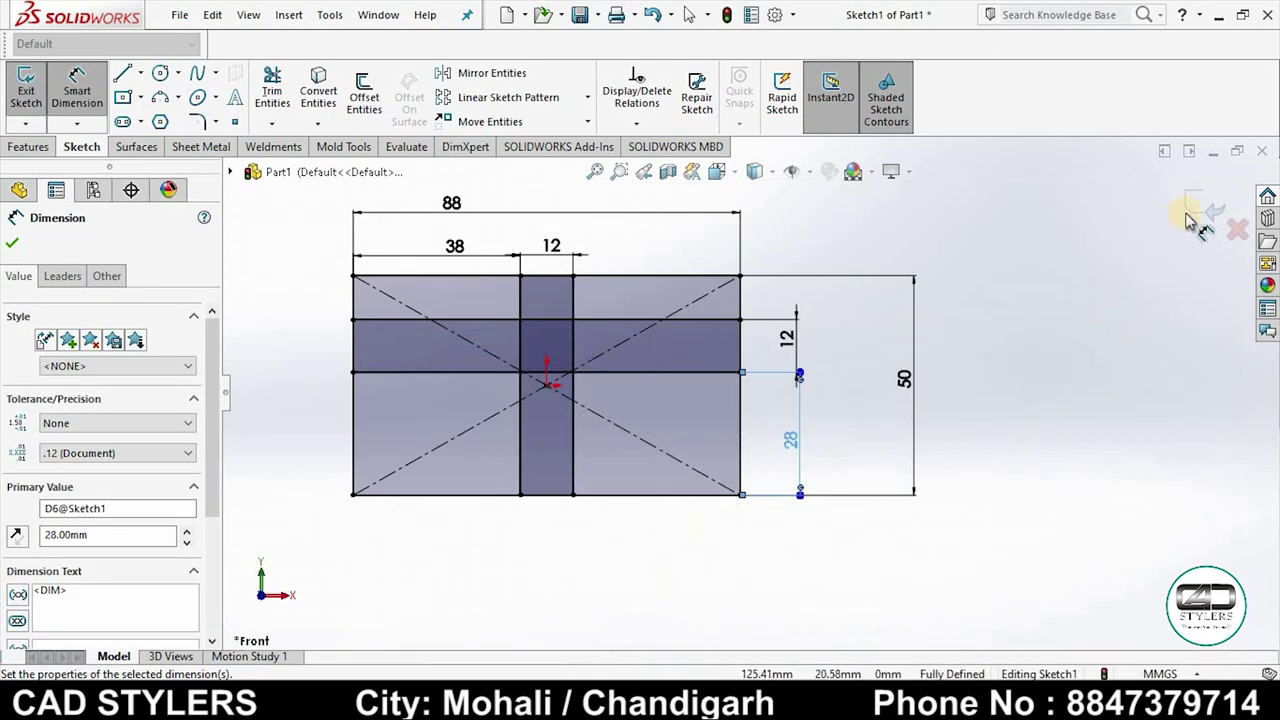
# Step: Extrude the outer 88×50 contour of Sketch1 18 mm as Boss-Extrude1
pyautogui.click(1163, 320)
pyautogui.moveTo(986, 514); pyautogui.dragTo(397, 372, button='middle')
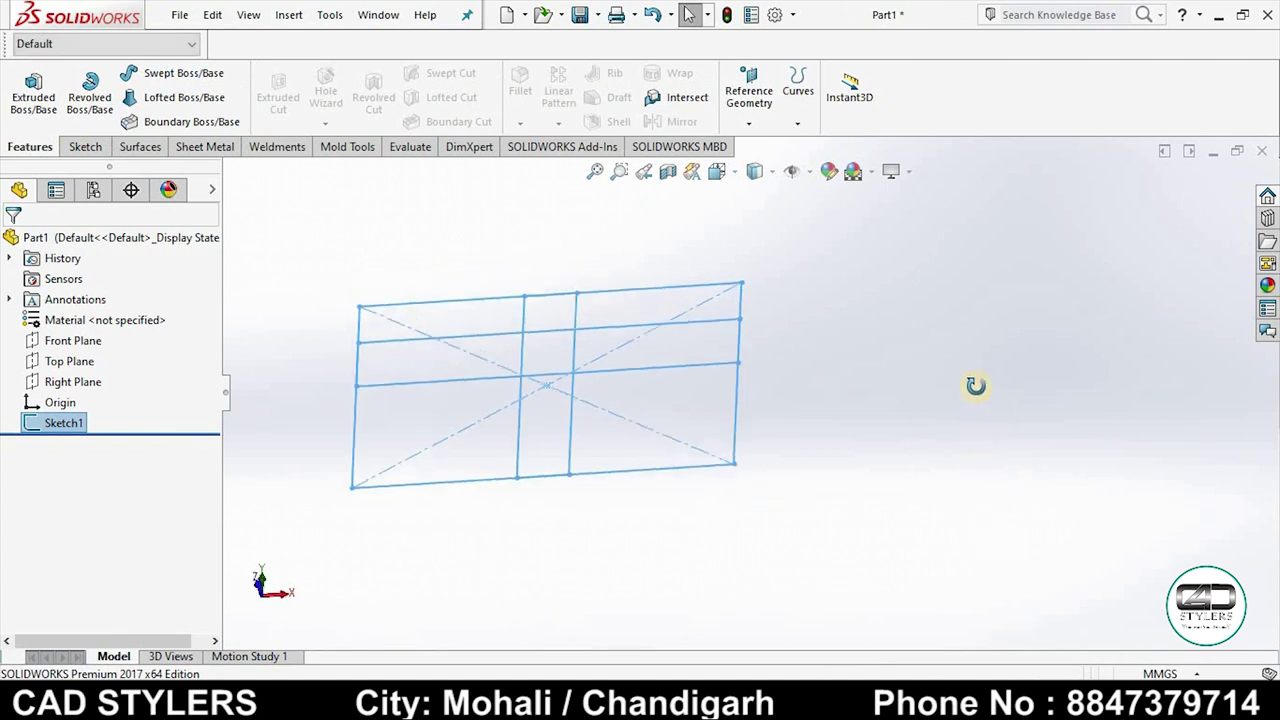
pyautogui.click(62, 423)
pyautogui.click(33, 90)
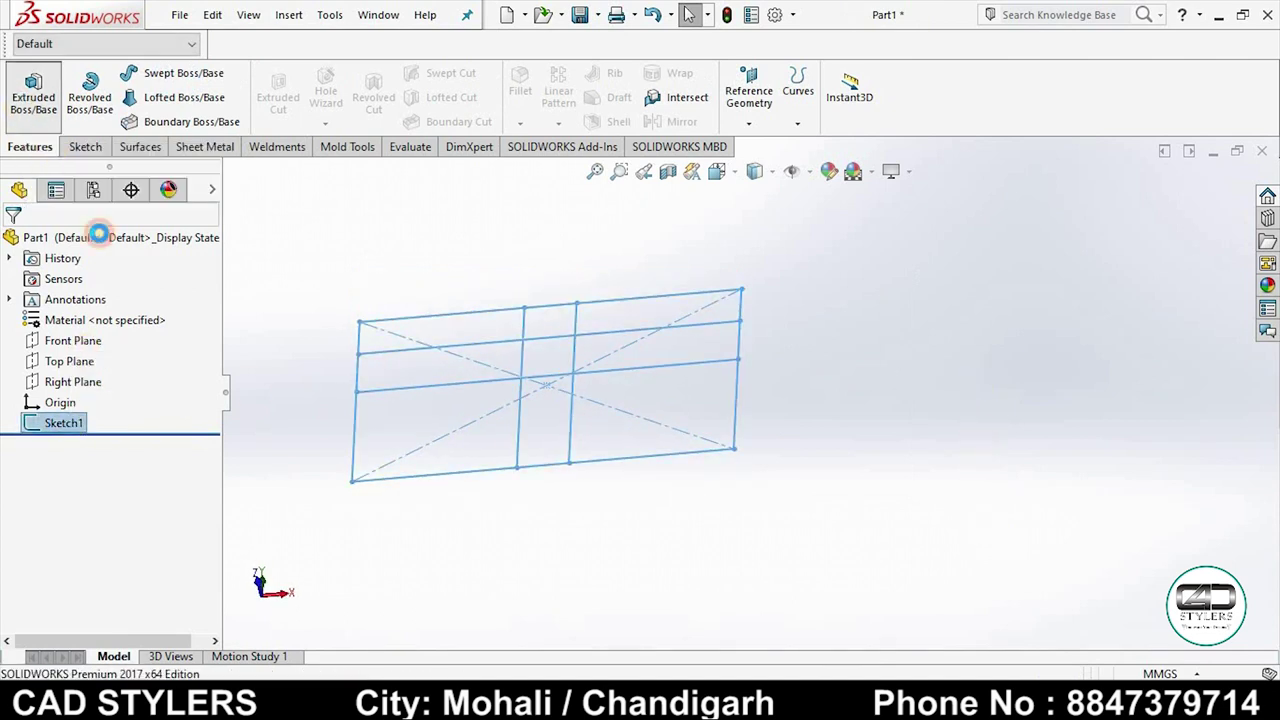
pyautogui.click(691, 461)
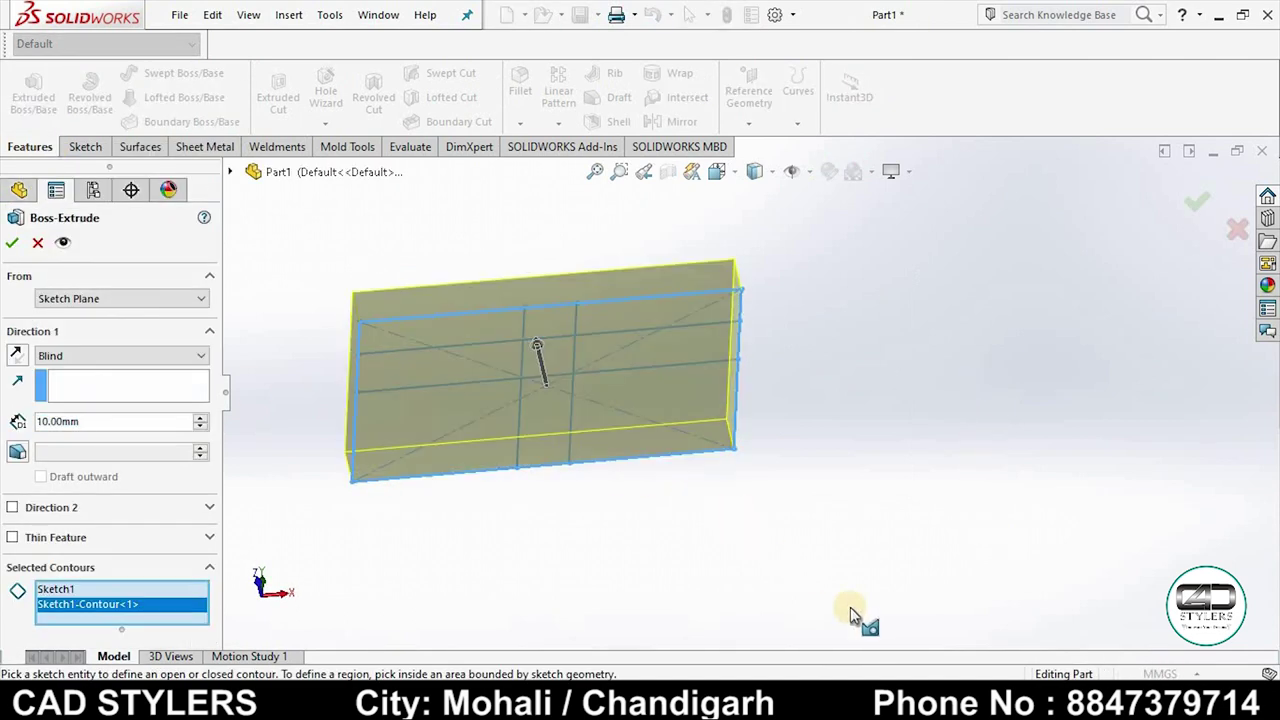
pyautogui.click(790, 622)
pyautogui.write('18')
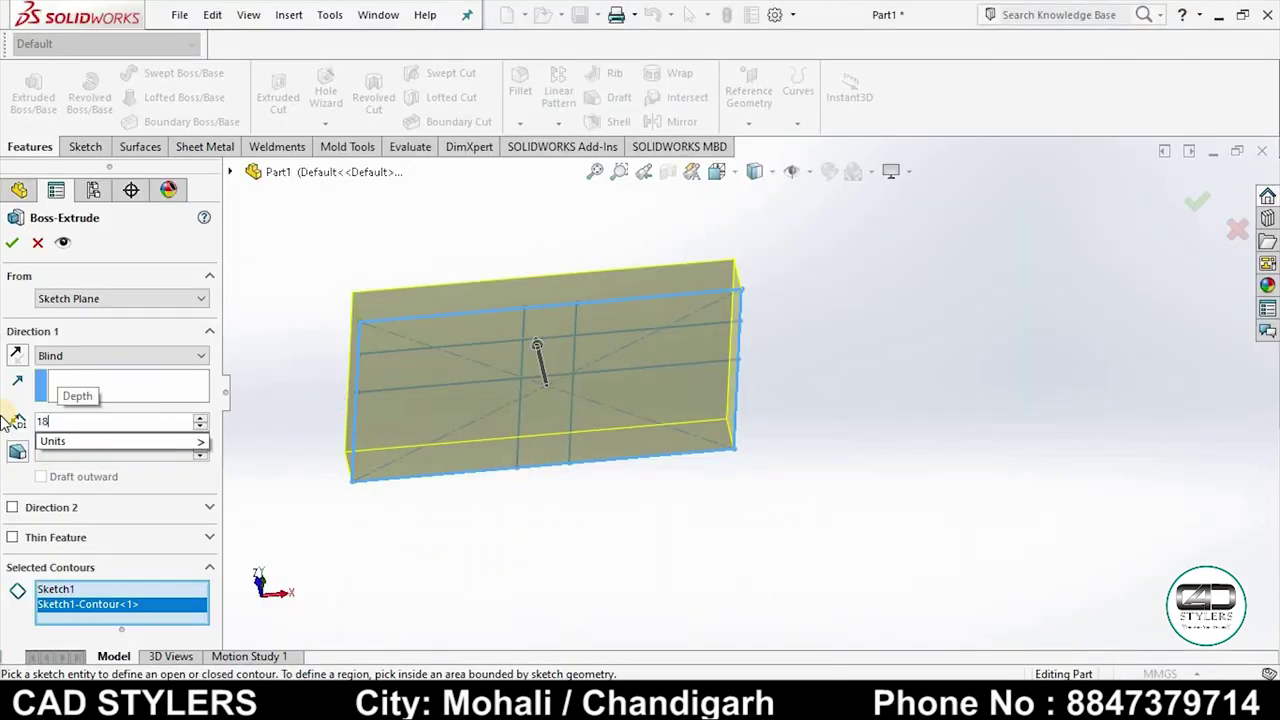
pyautogui.press('Return')
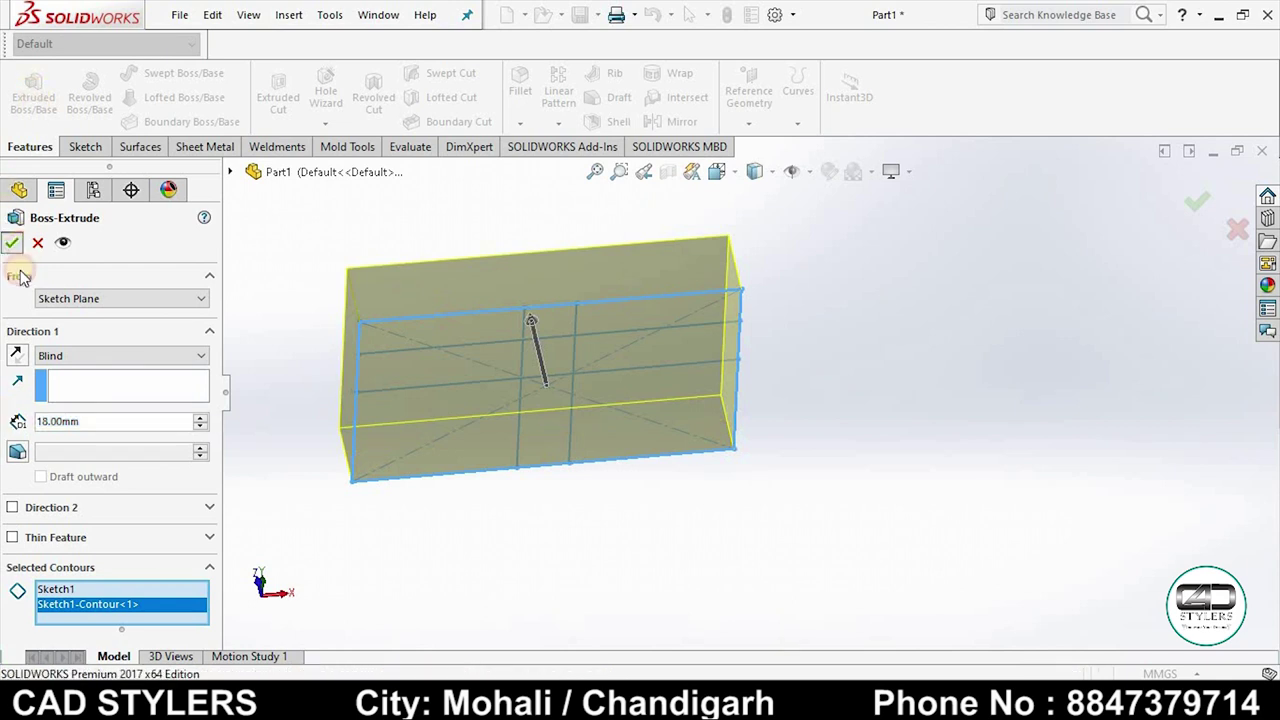
pyautogui.click(12, 242)
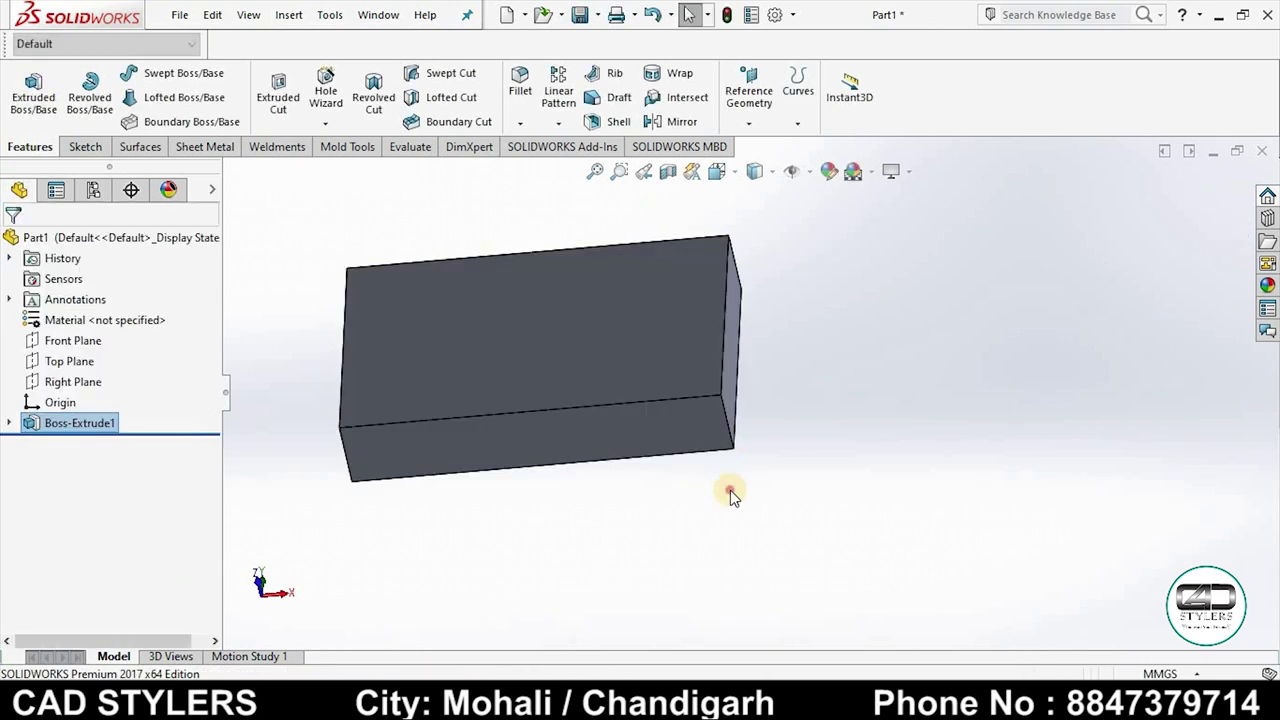
# Step: Select Sketch1 under Boss-Extrude1 for reuse and orbit to face the sketch
pyautogui.click(10, 424)
pyautogui.click(84, 443)
pyautogui.moveTo(800, 423)
pyautogui.mouseDown(button='middle')
pyautogui.moveTo(769, 261)
pyautogui.moveTo(757, 292)
pyautogui.mouseUp(button='middle')
pyautogui.moveTo(970, 547)
pyautogui.mouseDown(button='middle')
pyautogui.moveTo(951, 486)
pyautogui.moveTo(660, 345)
pyautogui.mouseUp(button='middle')
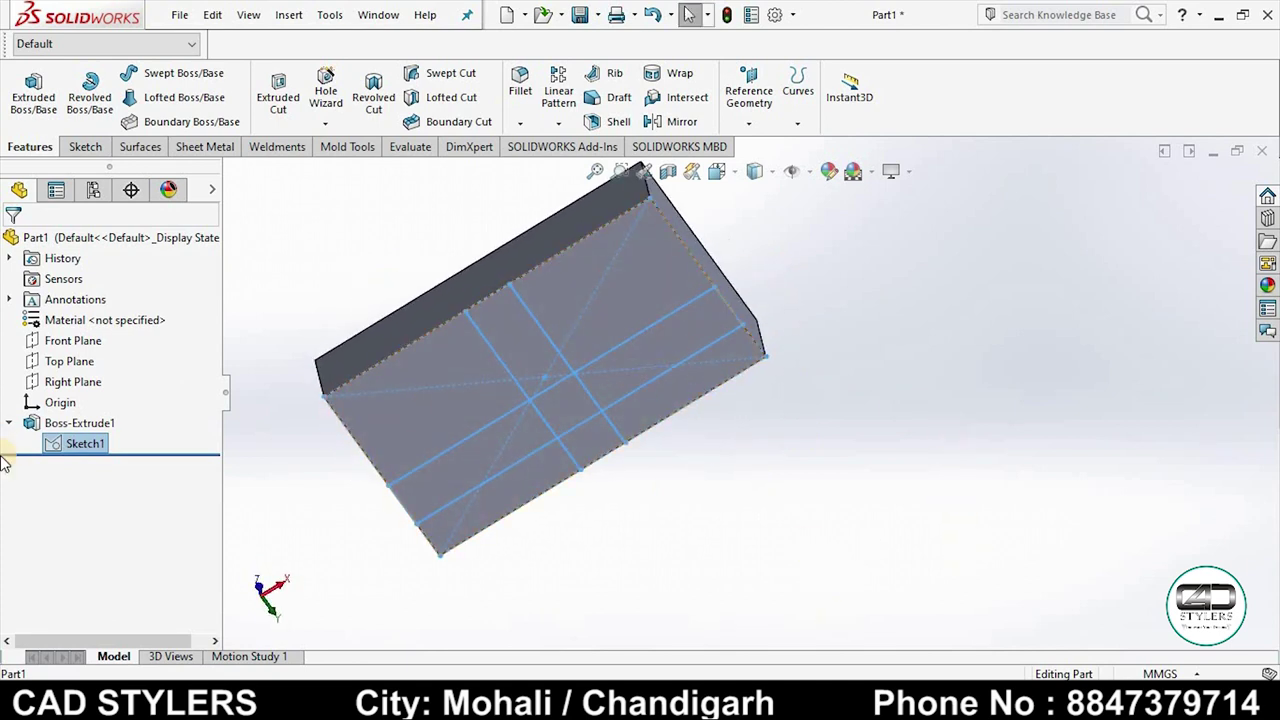
# Step: Extrude the four cross-rib regions of Sketch1 56 mm, merged onto the base block
pyautogui.click(33, 88)
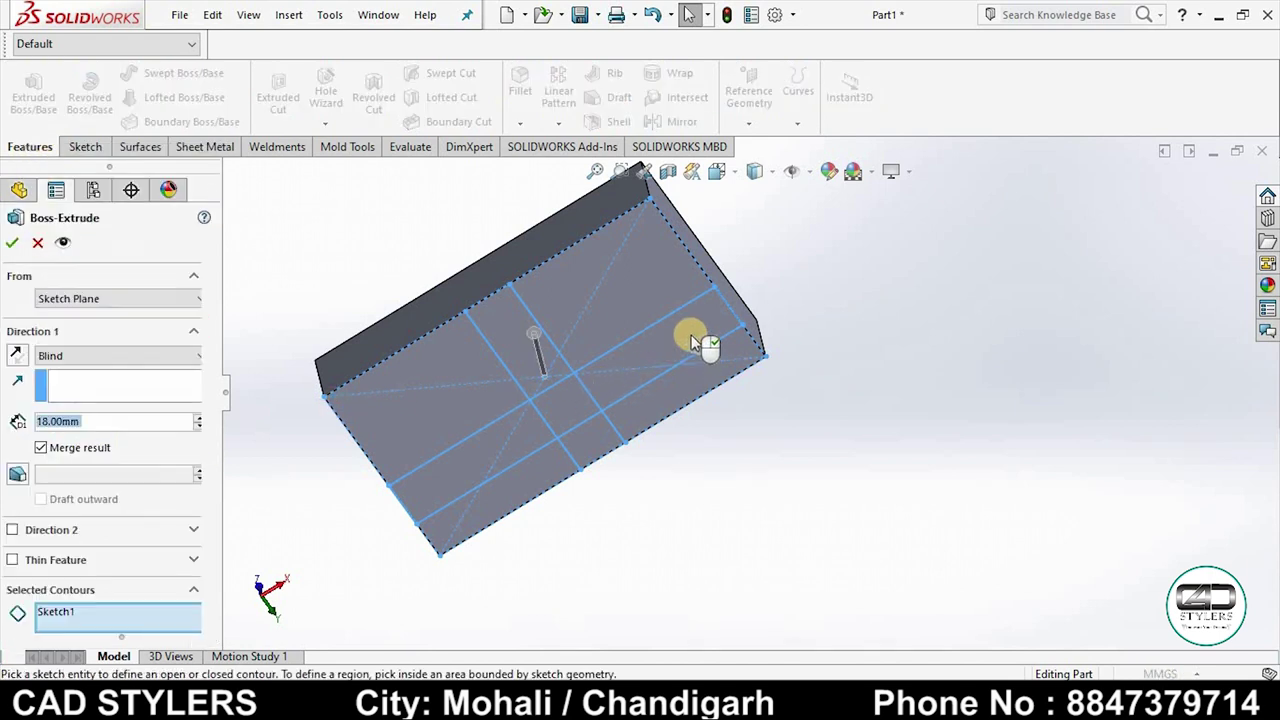
pyautogui.click(648, 362)
pyautogui.click(547, 404)
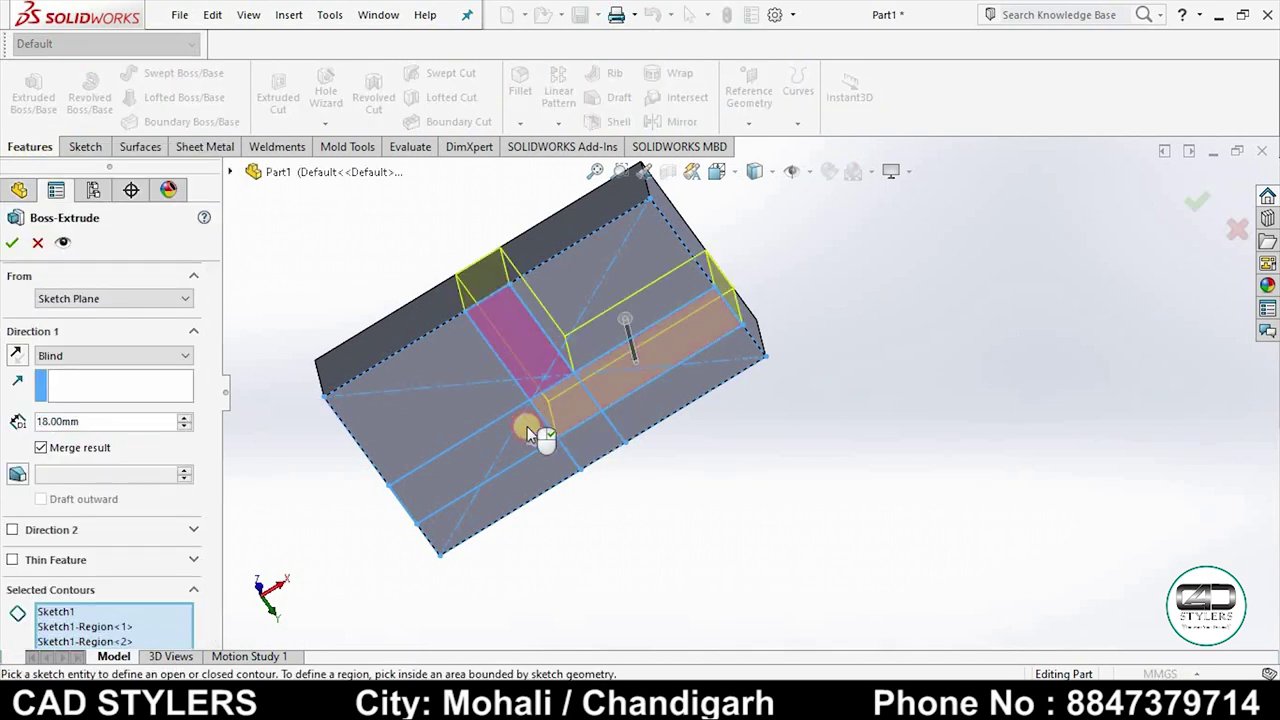
pyautogui.click(473, 449)
pyautogui.click(591, 449)
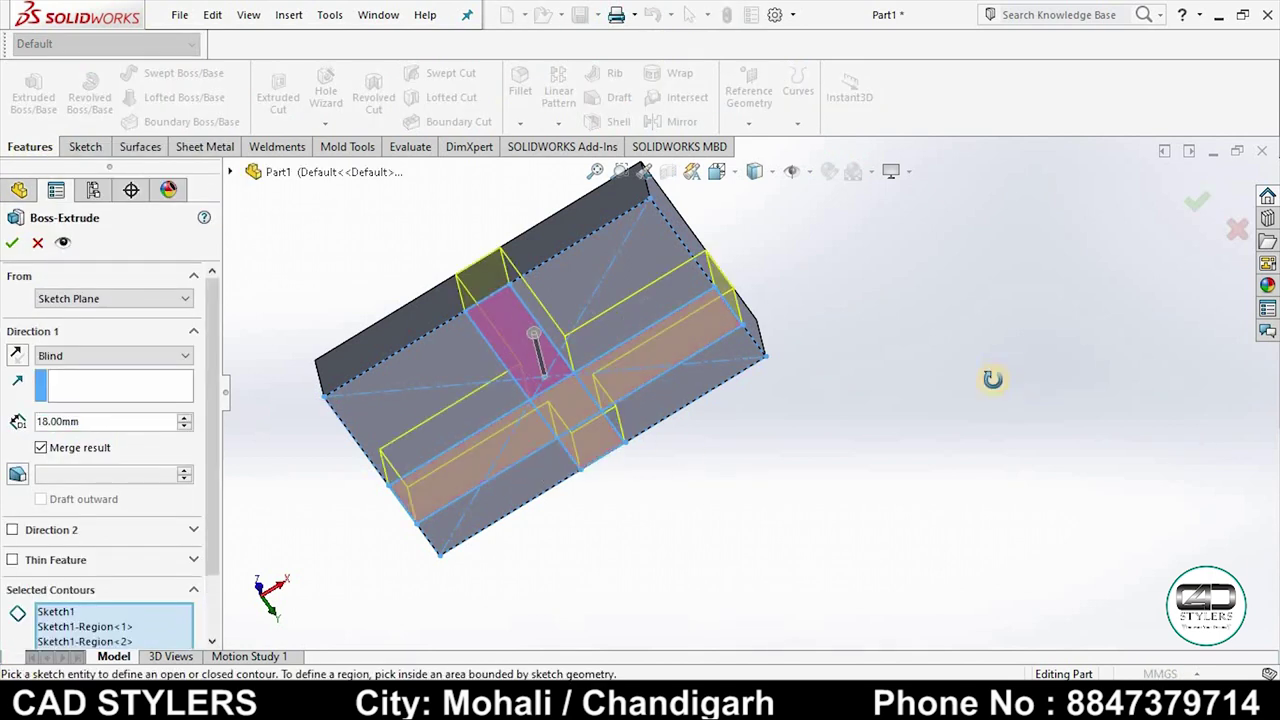
pyautogui.moveTo(991, 374)
pyautogui.mouseDown(button='middle')
pyautogui.moveTo(1029, 562)
pyautogui.moveTo(882, 488)
pyautogui.mouseUp(button='middle')
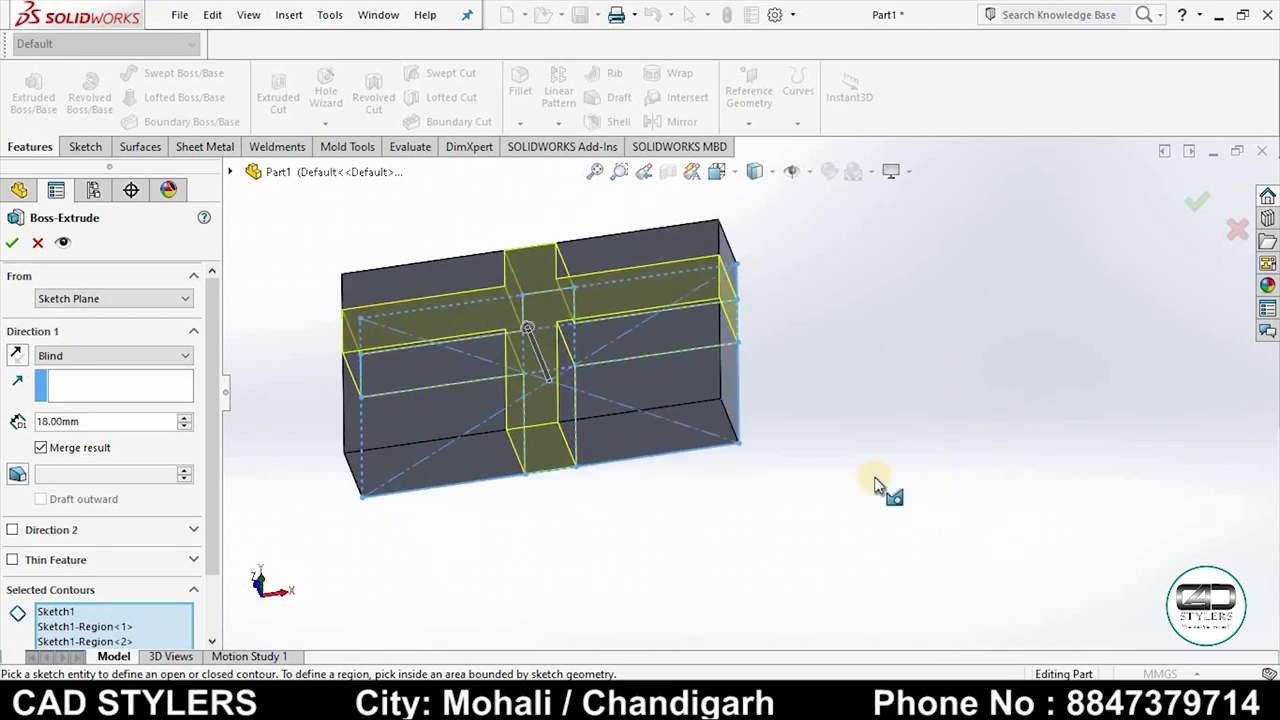
pyautogui.click(510, 292)
pyautogui.click(915, 676)
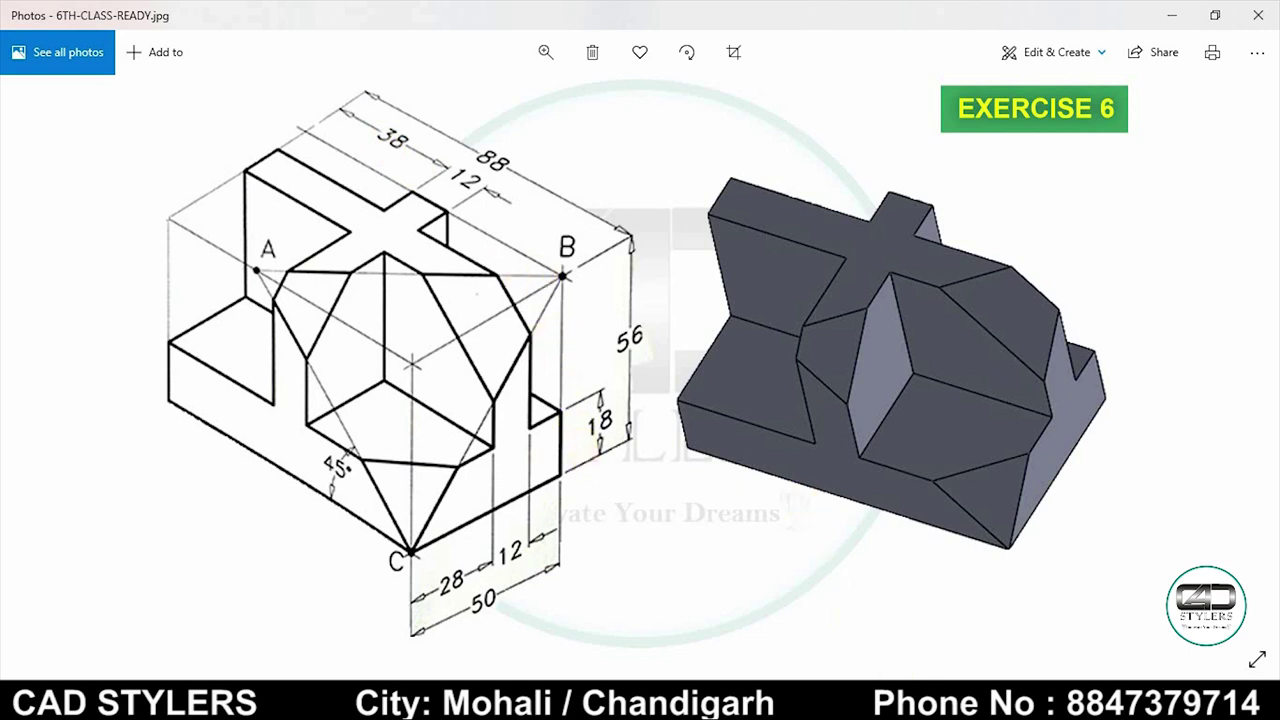
pyautogui.click(936, 700)
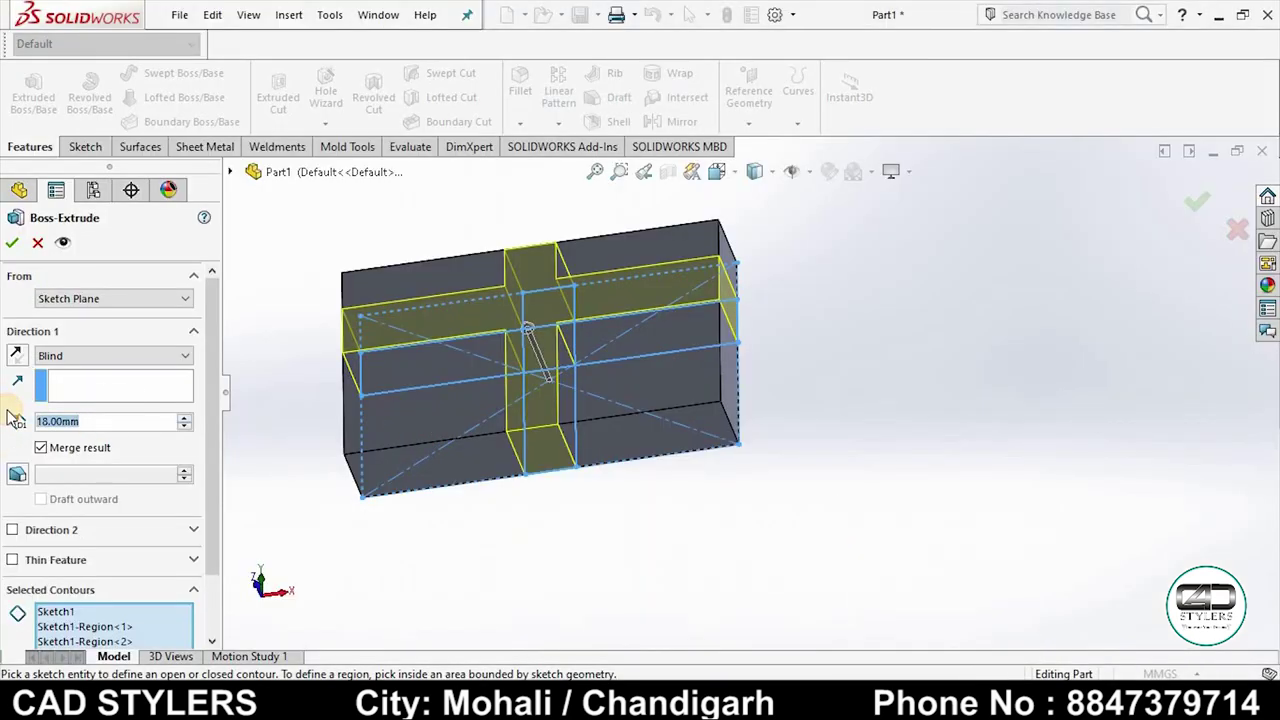
pyautogui.write('56')
pyautogui.press('Return')
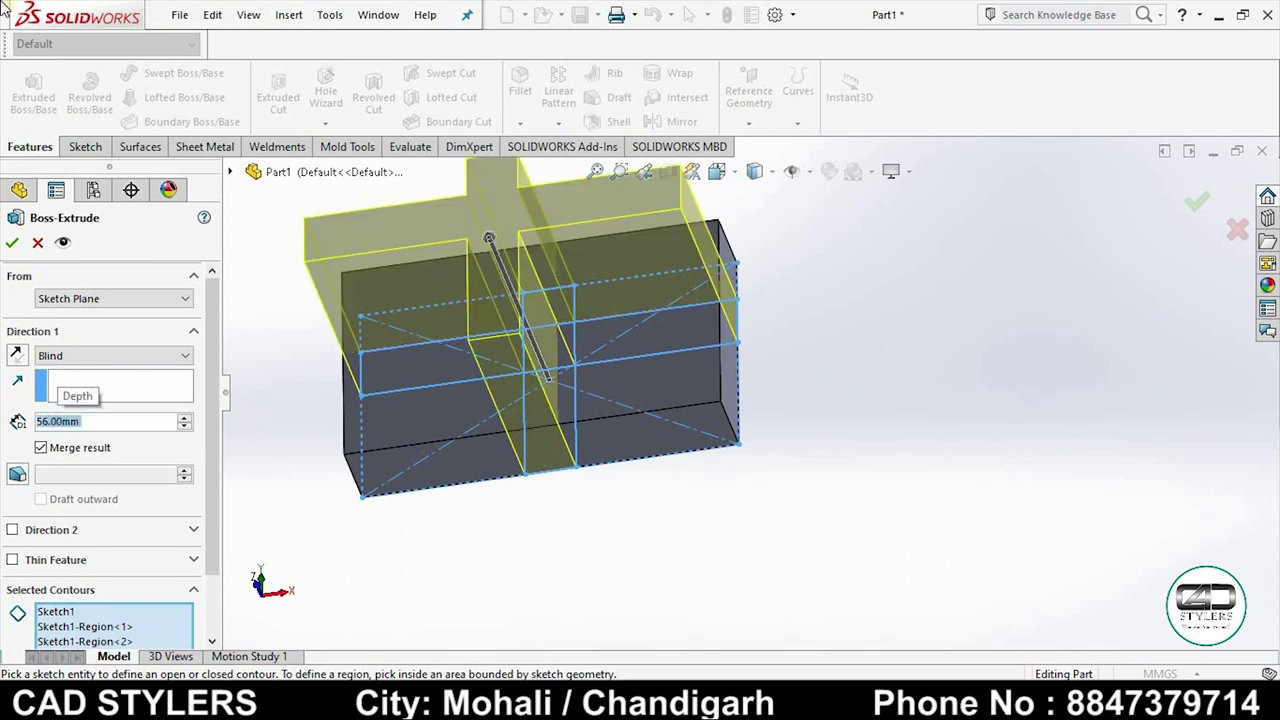
pyautogui.click(12, 242)
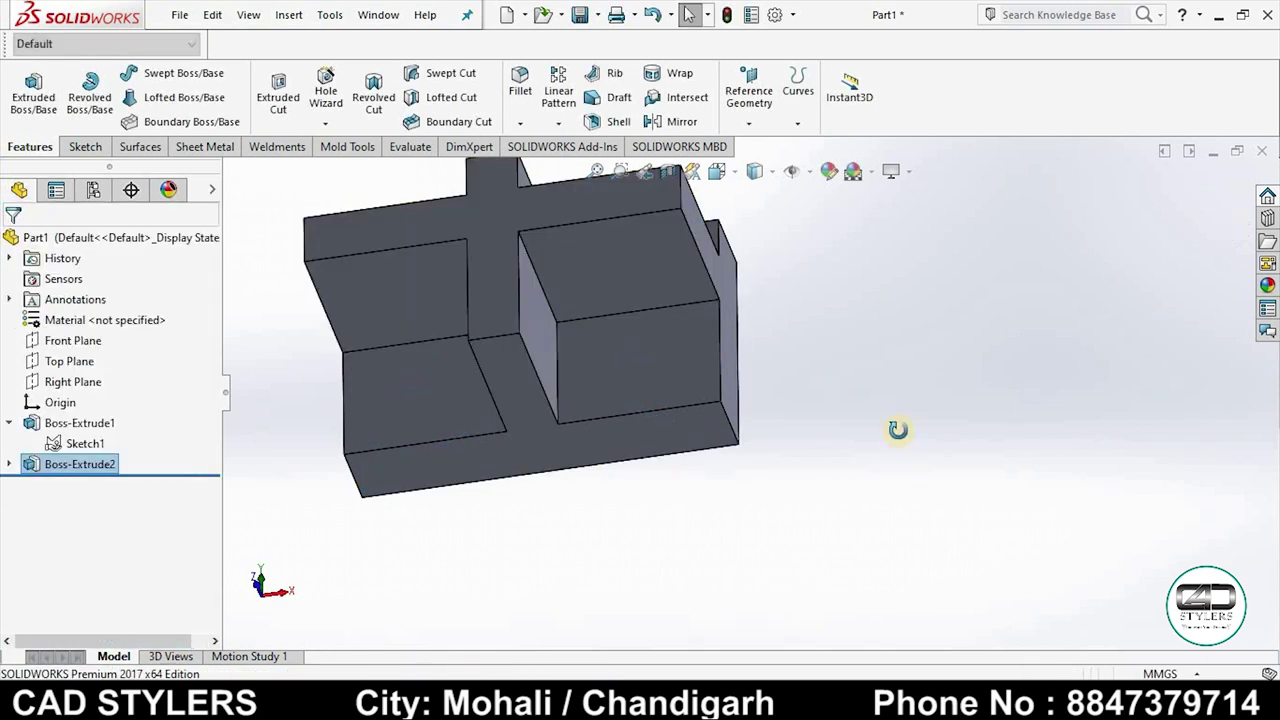
pyautogui.moveTo(898, 430)
pyautogui.mouseDown(button='middle')
pyautogui.moveTo(814, 351)
pyautogui.moveTo(926, 462)
pyautogui.mouseUp(button='middle')
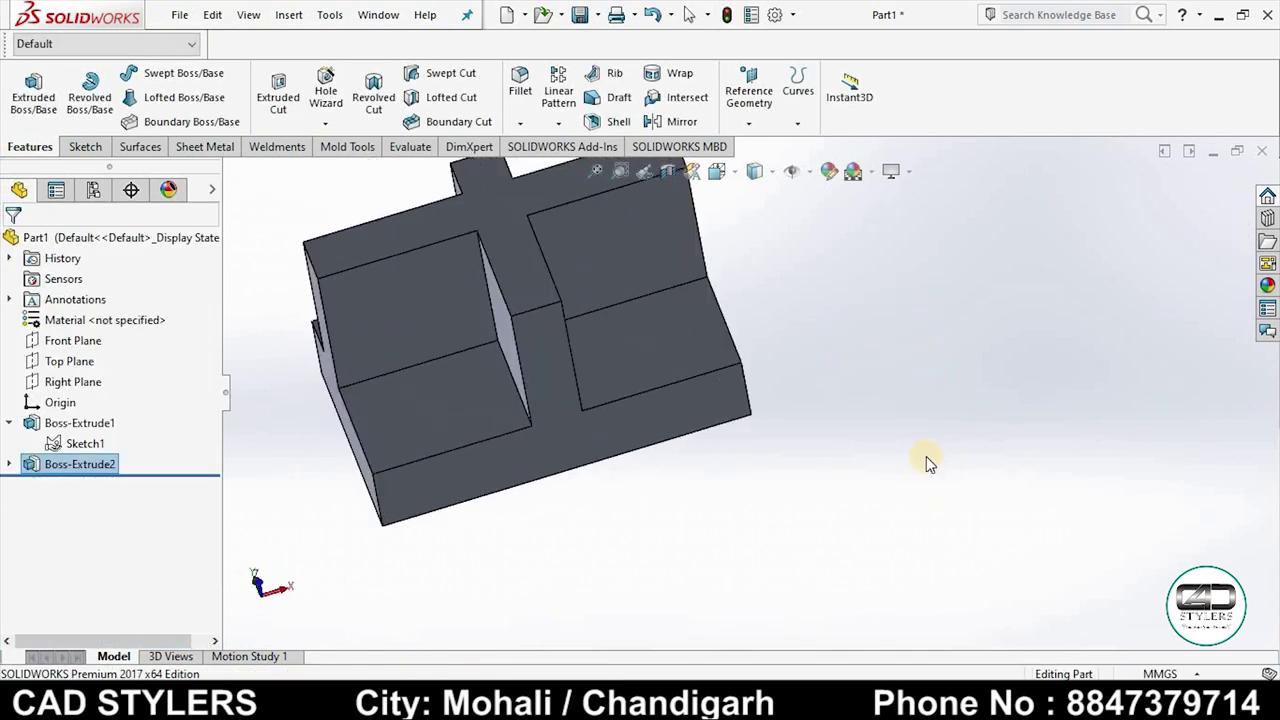
pyautogui.click(935, 590)
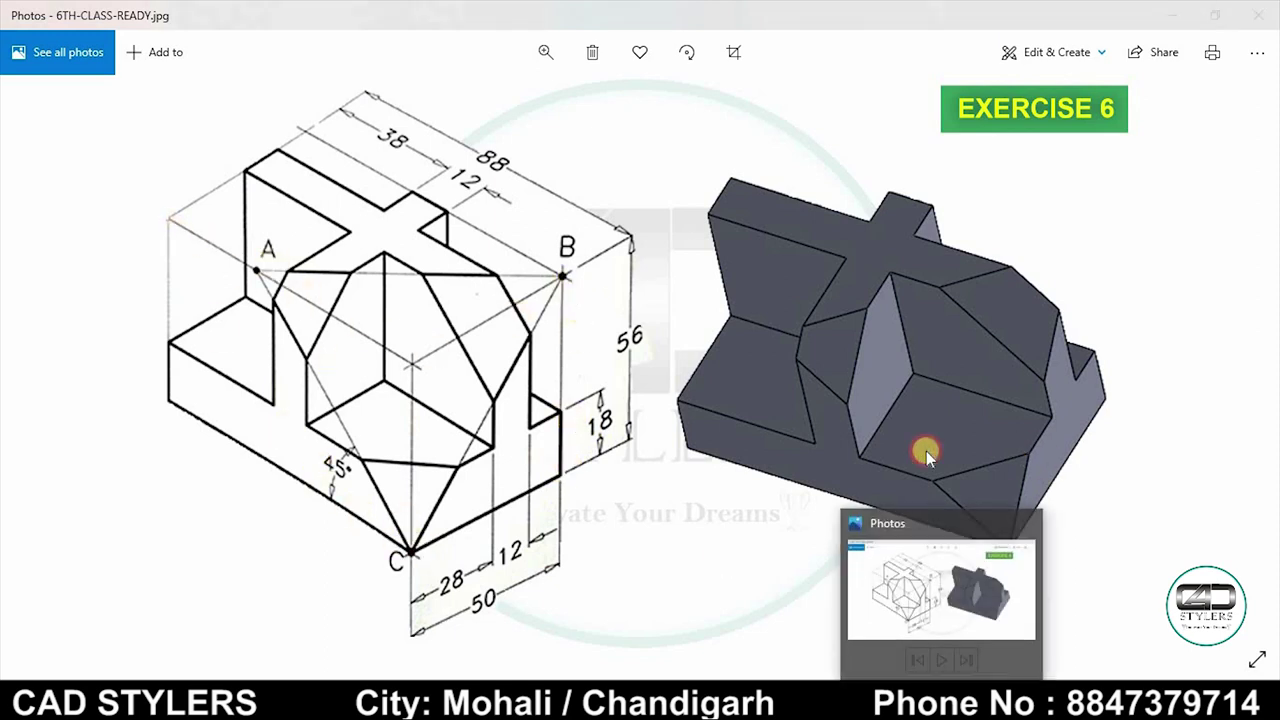
pyautogui.hotkey('alt', 'Tab')
pyautogui.moveTo(749, 443)
pyautogui.mouseDown(button='middle')
pyautogui.moveTo(486, 466)
pyautogui.moveTo(636, 592)
pyautogui.moveTo(880, 451)
pyautogui.moveTo(874, 411)
pyautogui.moveTo(840, 372)
pyautogui.moveTo(605, 329)
pyautogui.mouseUp(button='middle')
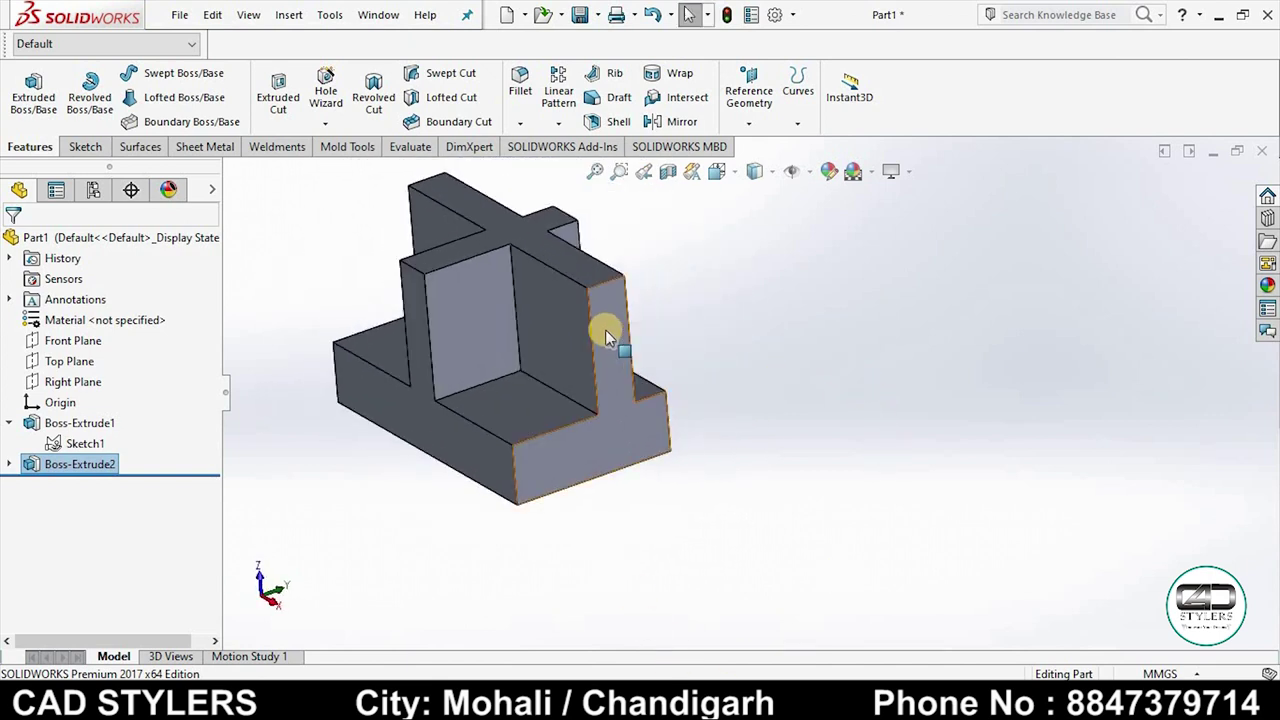
# Step: Start a sketch on the base block's end face and convert its two right edges into lines
pyautogui.click(600, 330)
pyautogui.rightClick(606, 300)
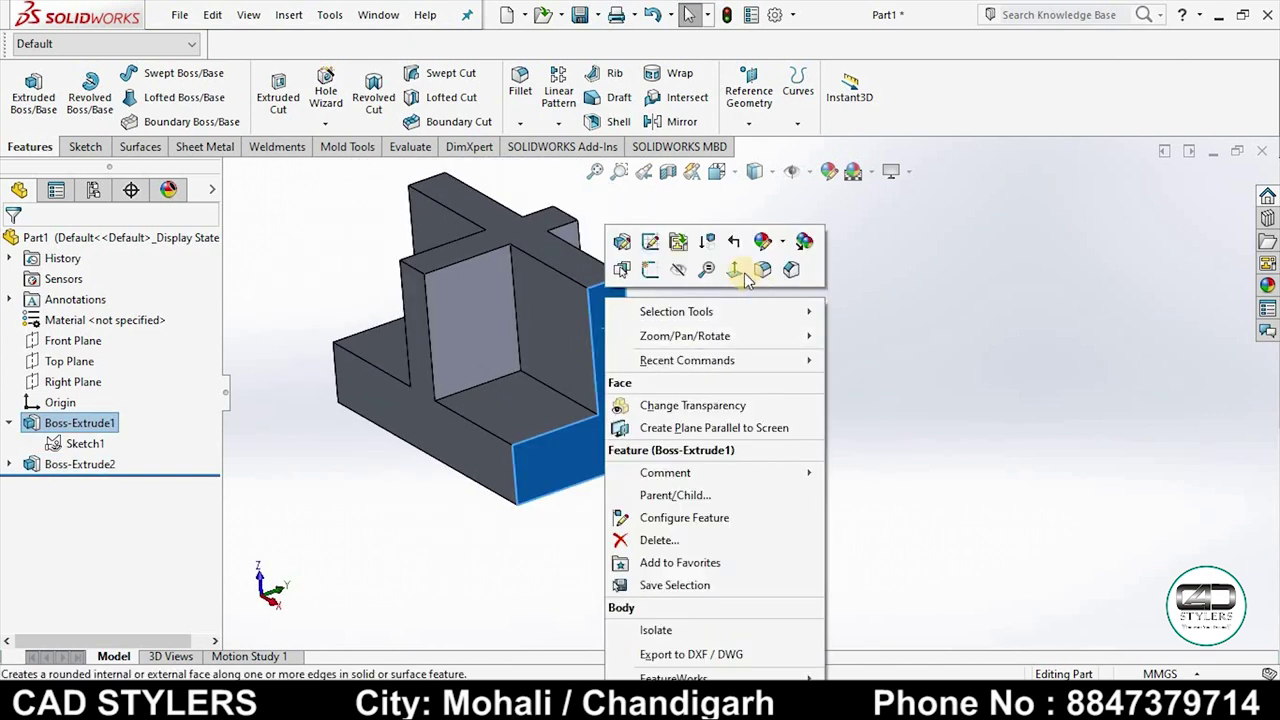
pyautogui.click(648, 270)
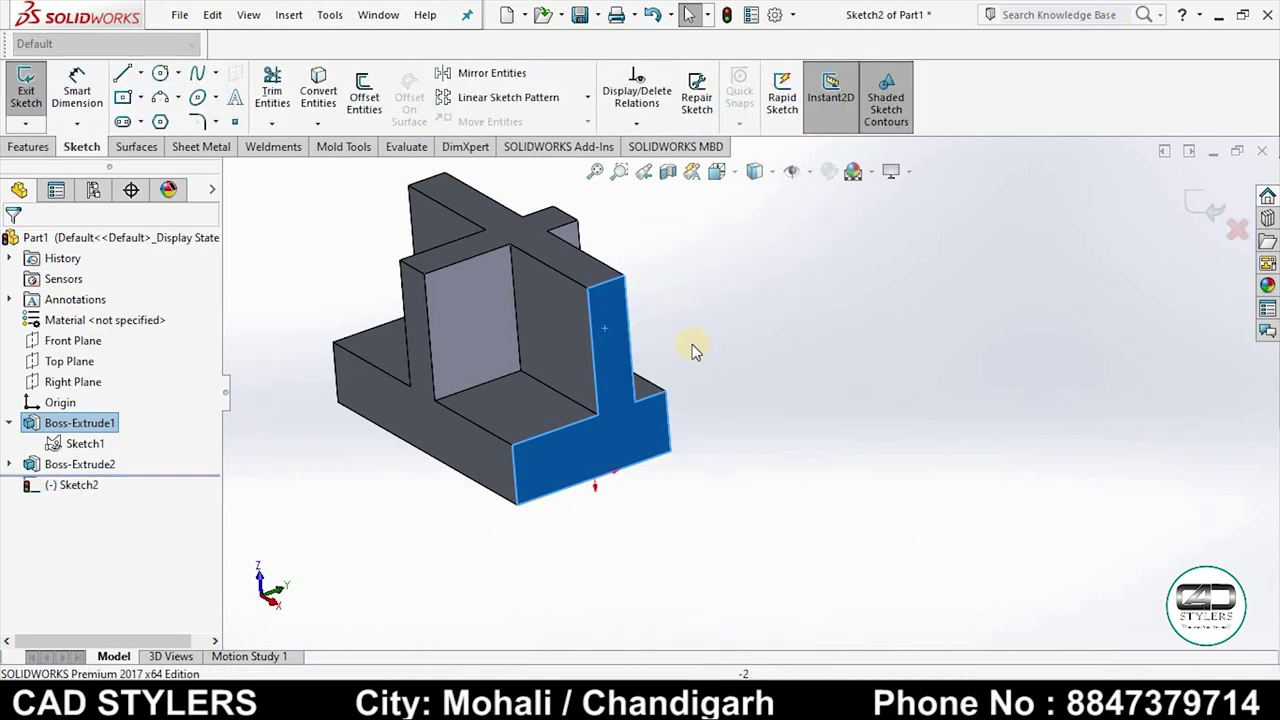
pyautogui.press('space')
pyautogui.click(635, 472)
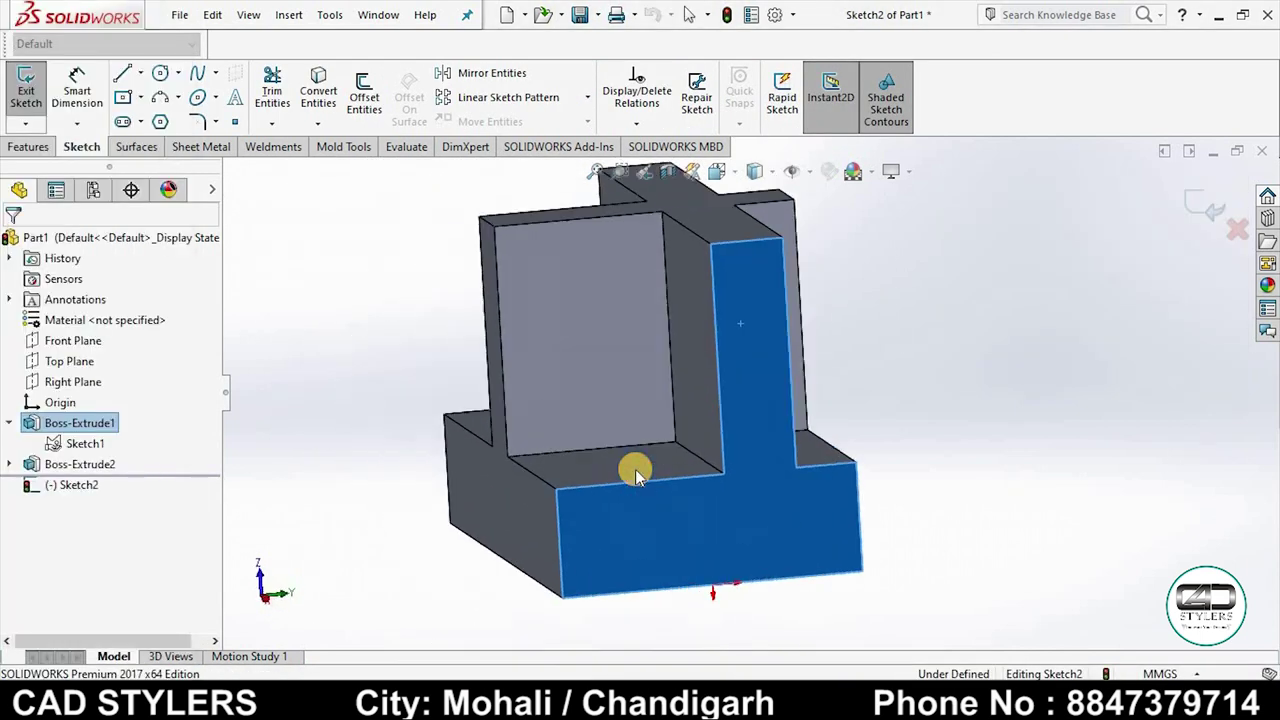
pyautogui.click(437, 421)
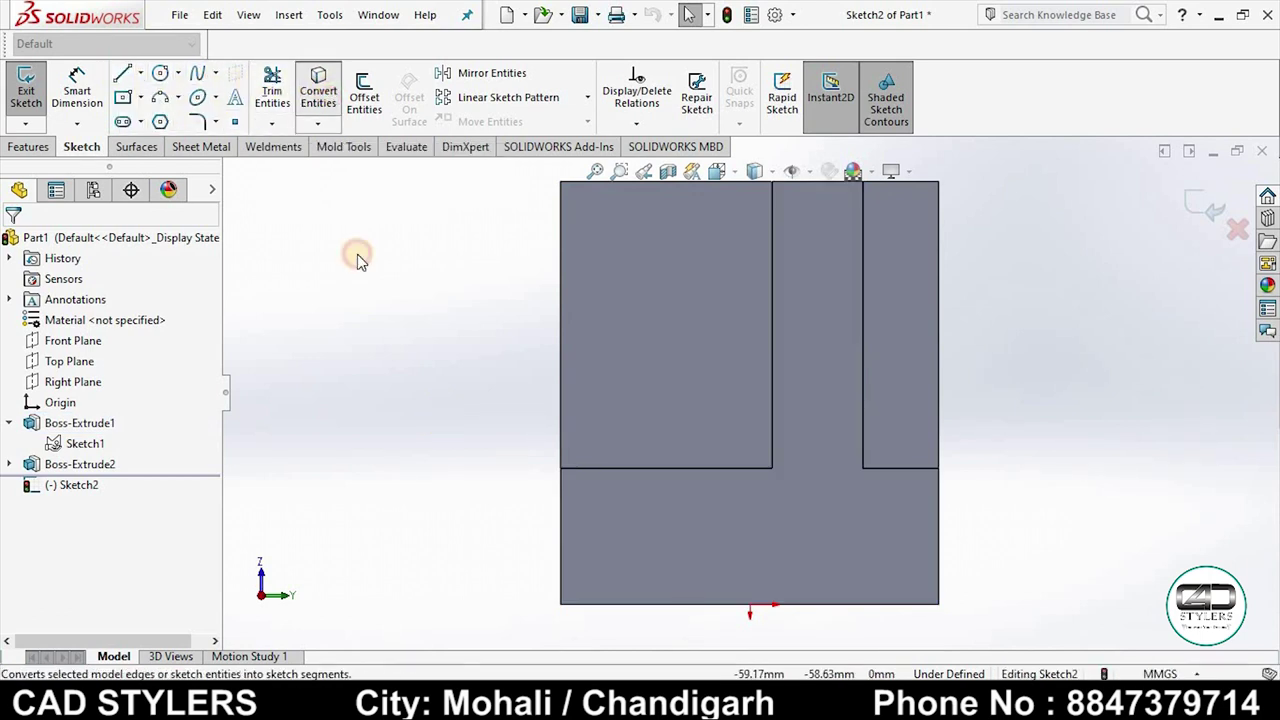
pyautogui.click(938, 523)
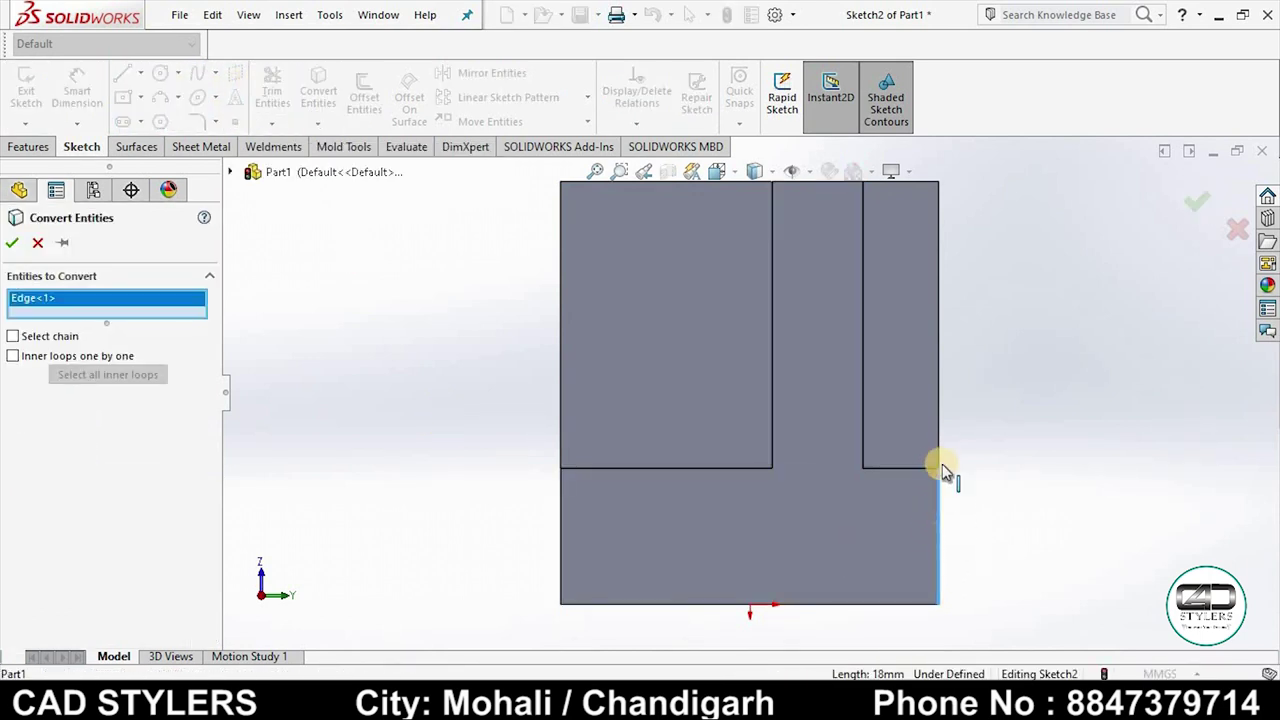
pyautogui.click(940, 455)
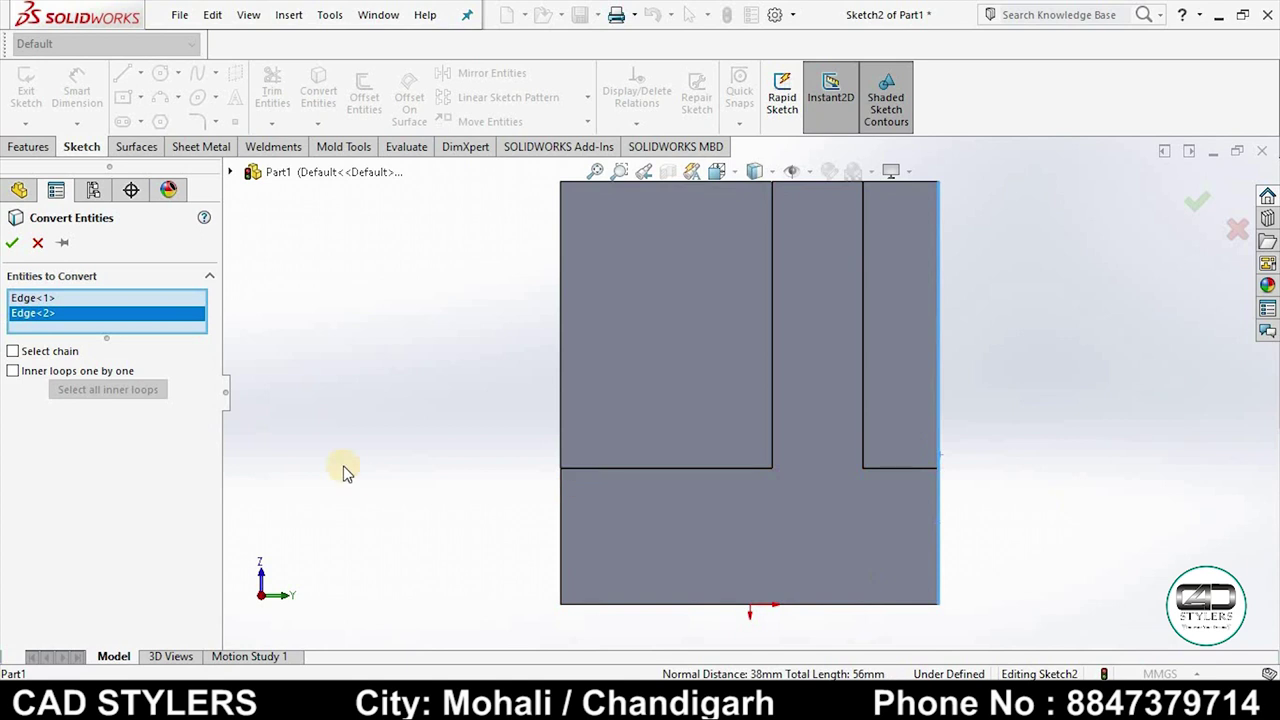
pyautogui.click(11, 244)
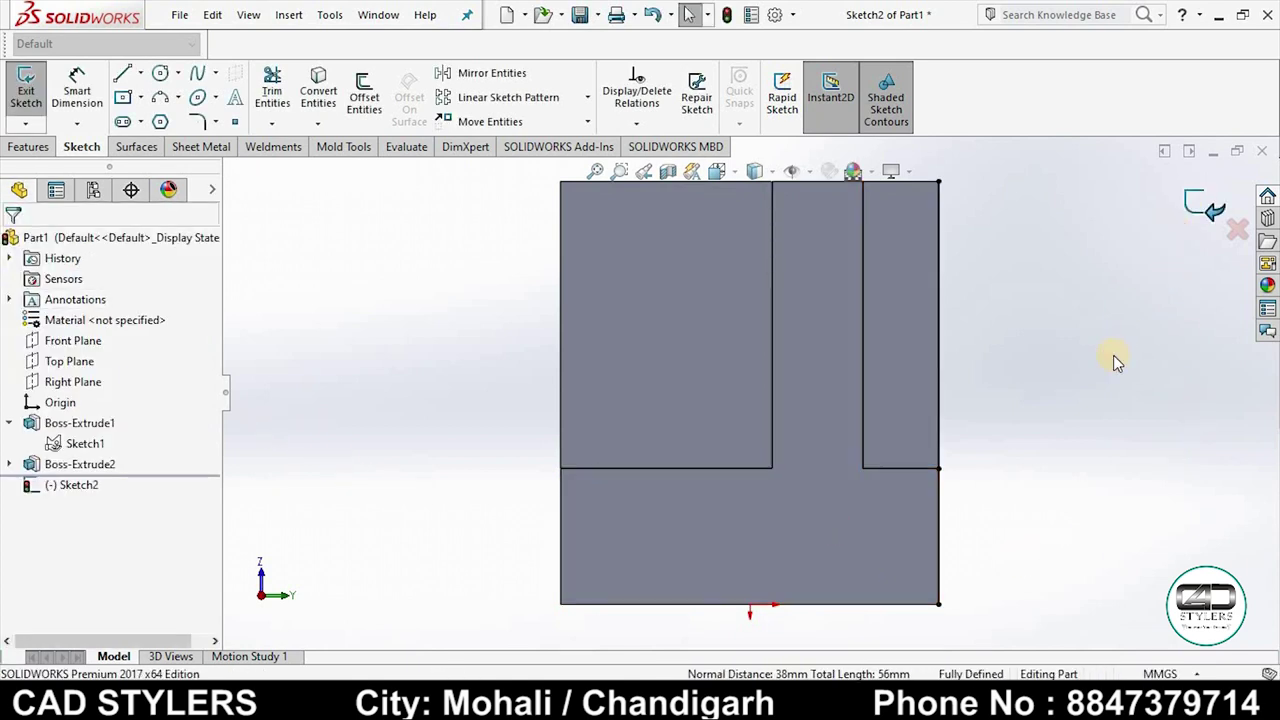
# Step: Edit Sketch2 to add a 56 dimension between the top-right and bottom-right corners
pyautogui.rightClick(72, 496)
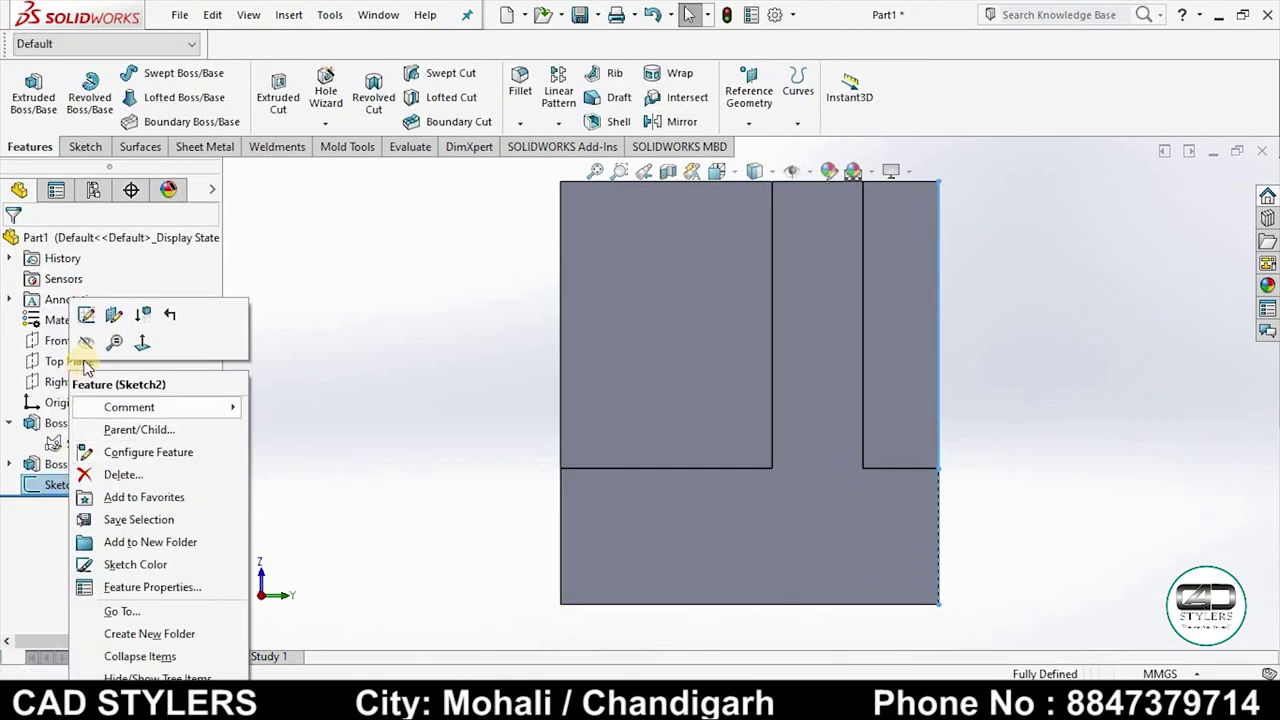
pyautogui.click(83, 309)
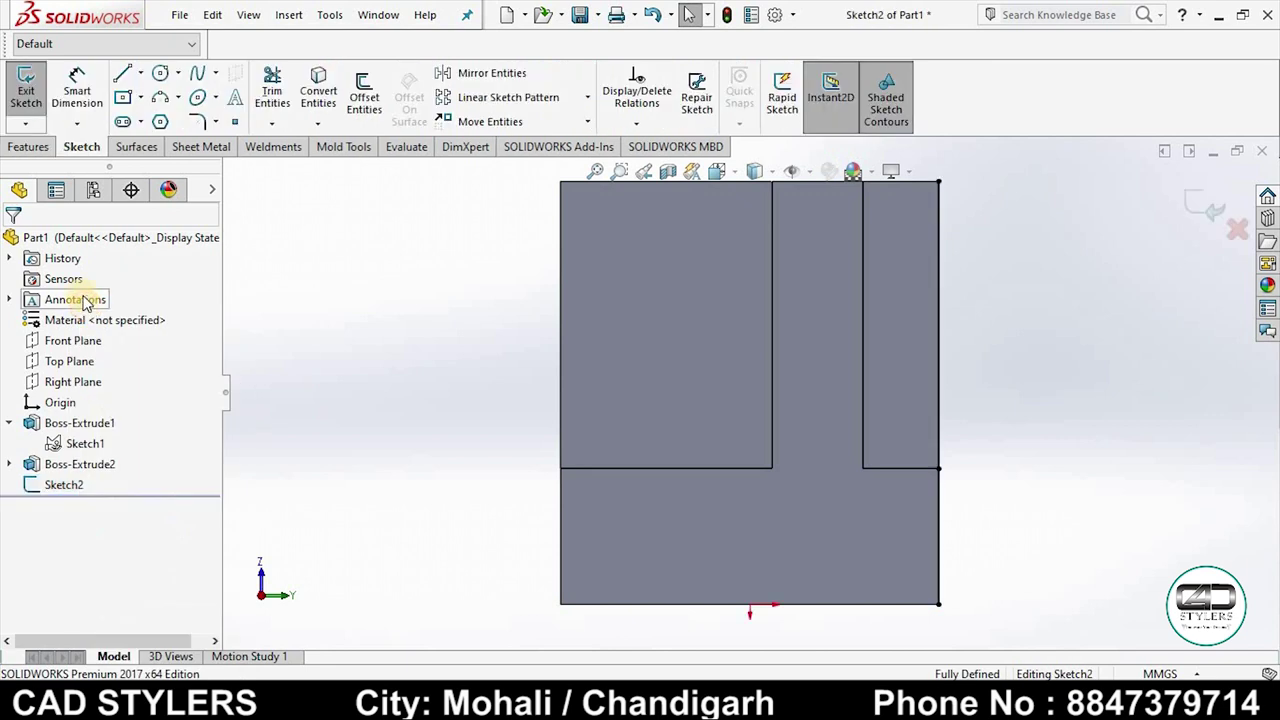
pyautogui.click(77, 88)
pyautogui.click(940, 183)
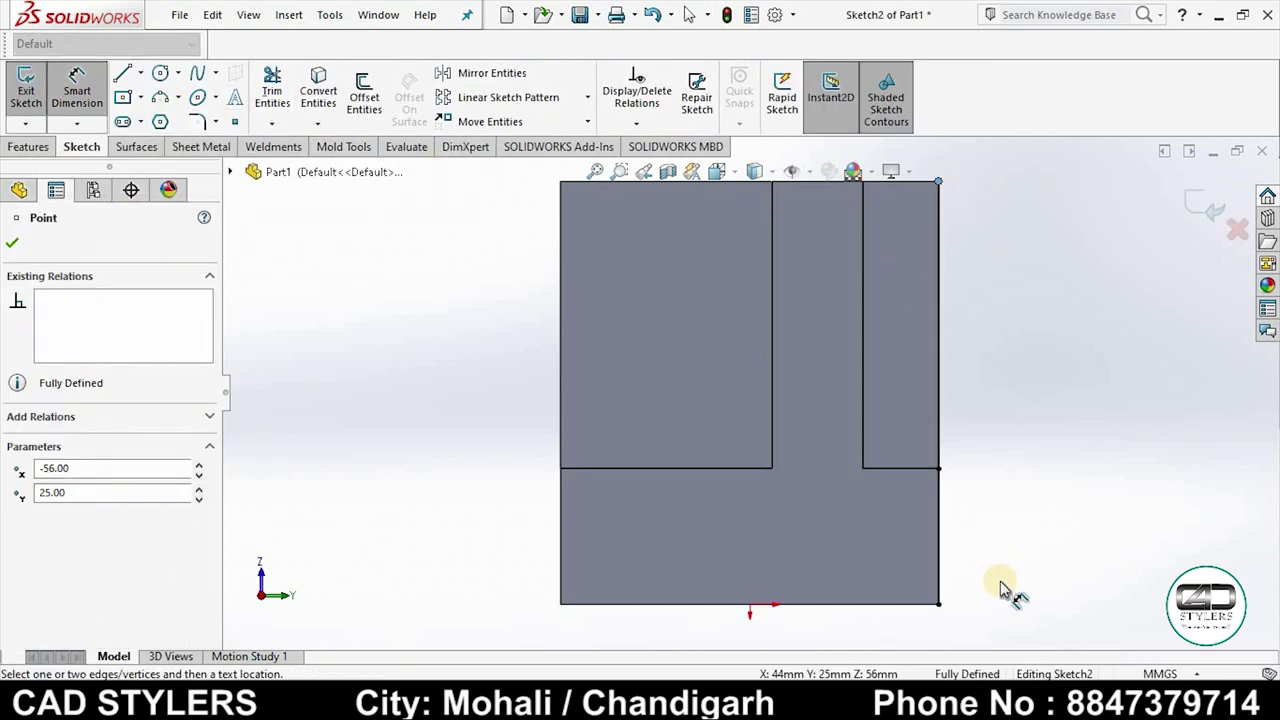
pyautogui.click(941, 606)
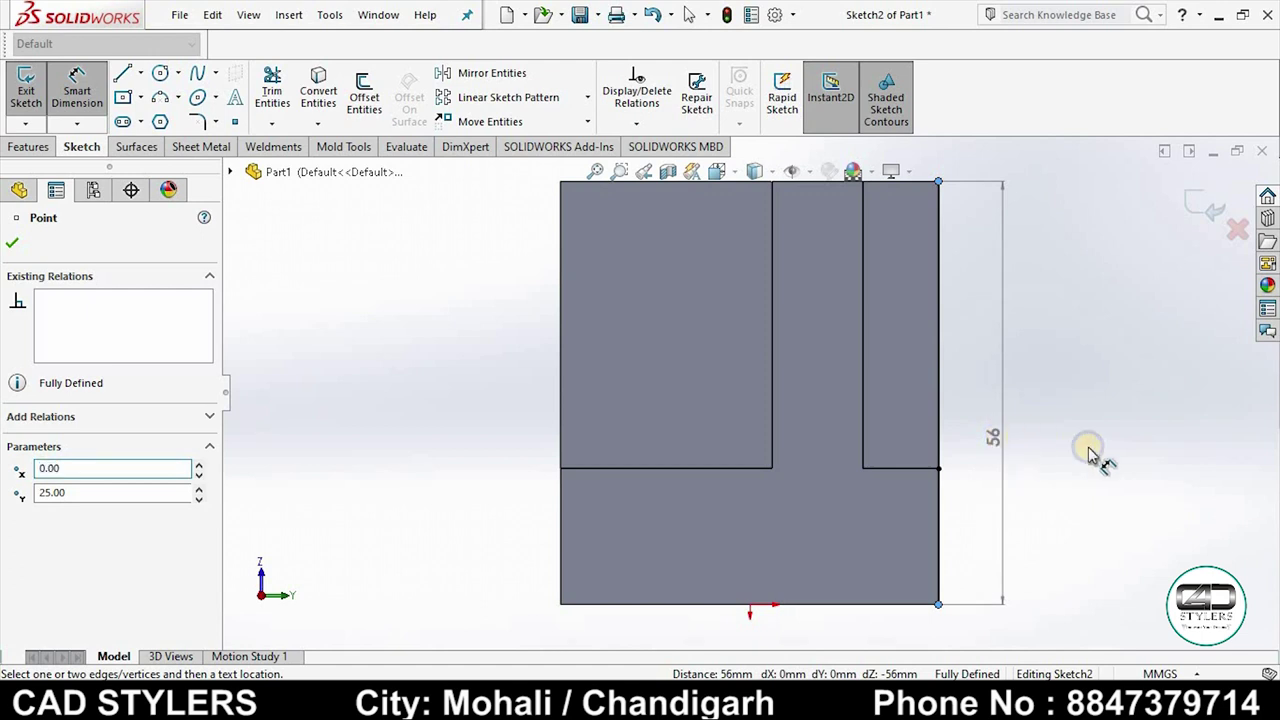
pyautogui.click(1047, 428)
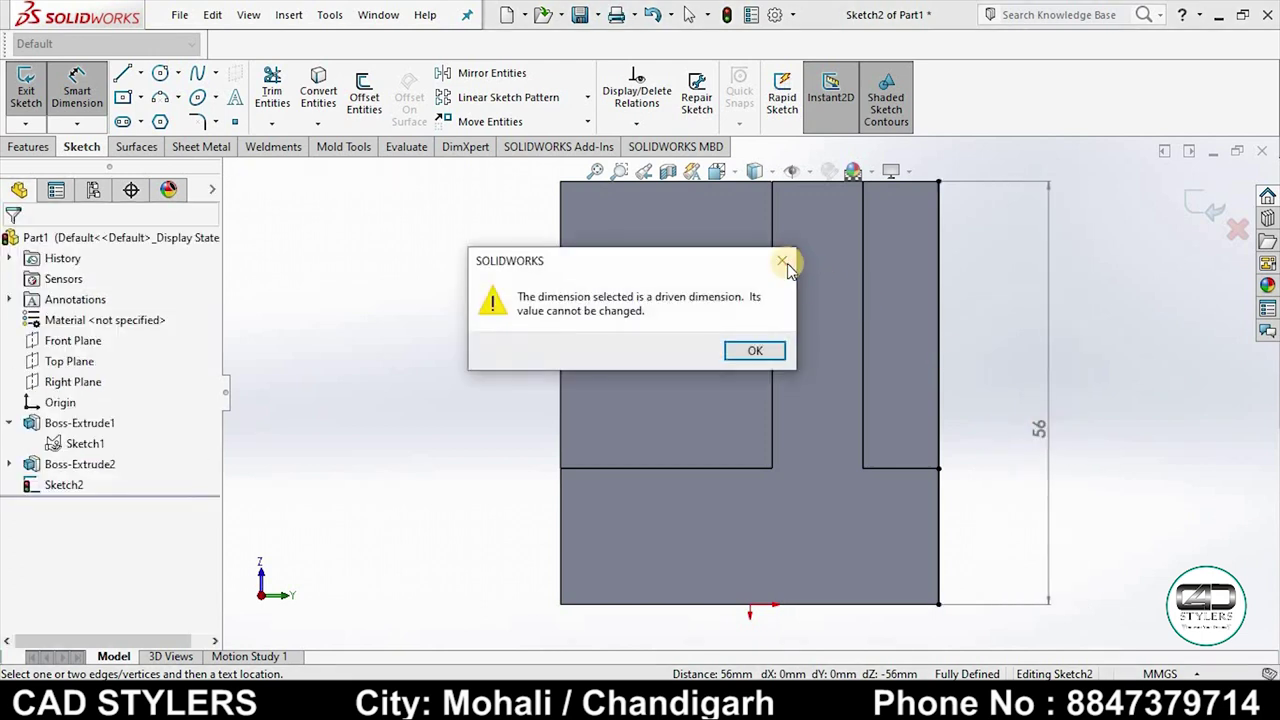
pyautogui.click(1205, 210)
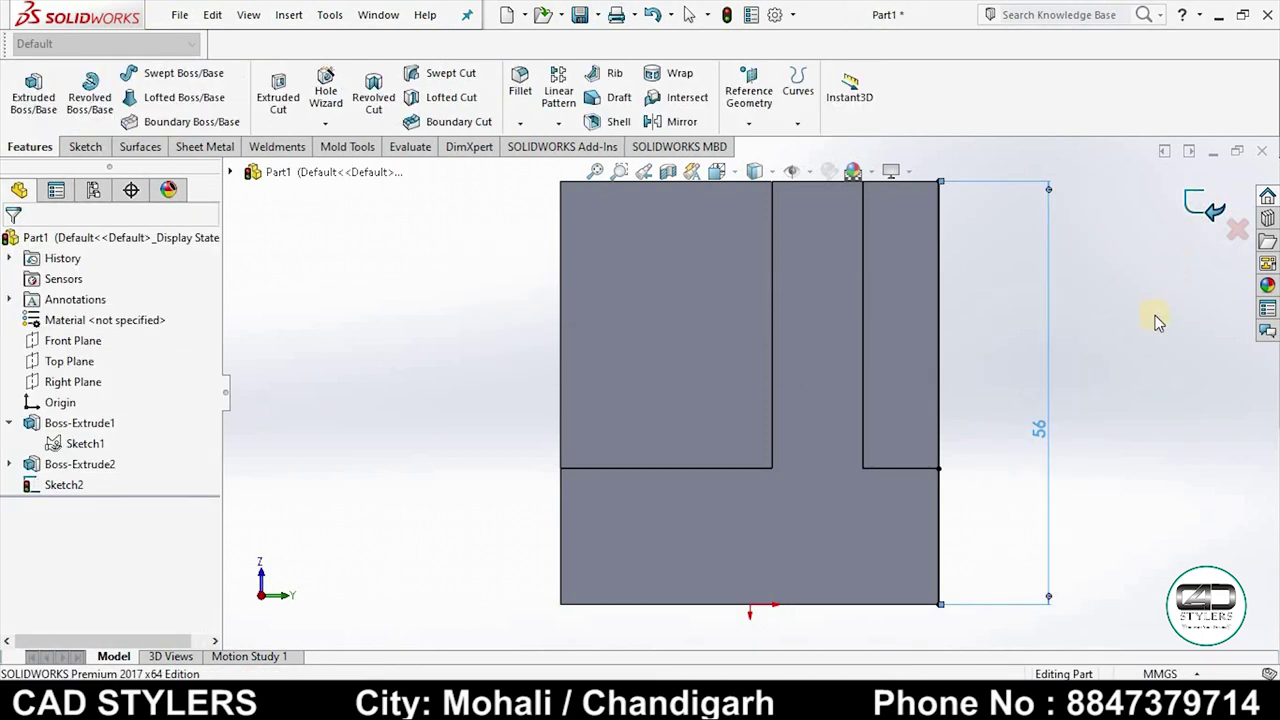
# Step: Start a new sketch on the front T-shaped face, viewed normal to it
pyautogui.moveTo(1154, 317); pyautogui.dragTo(1095, 473, button='middle')
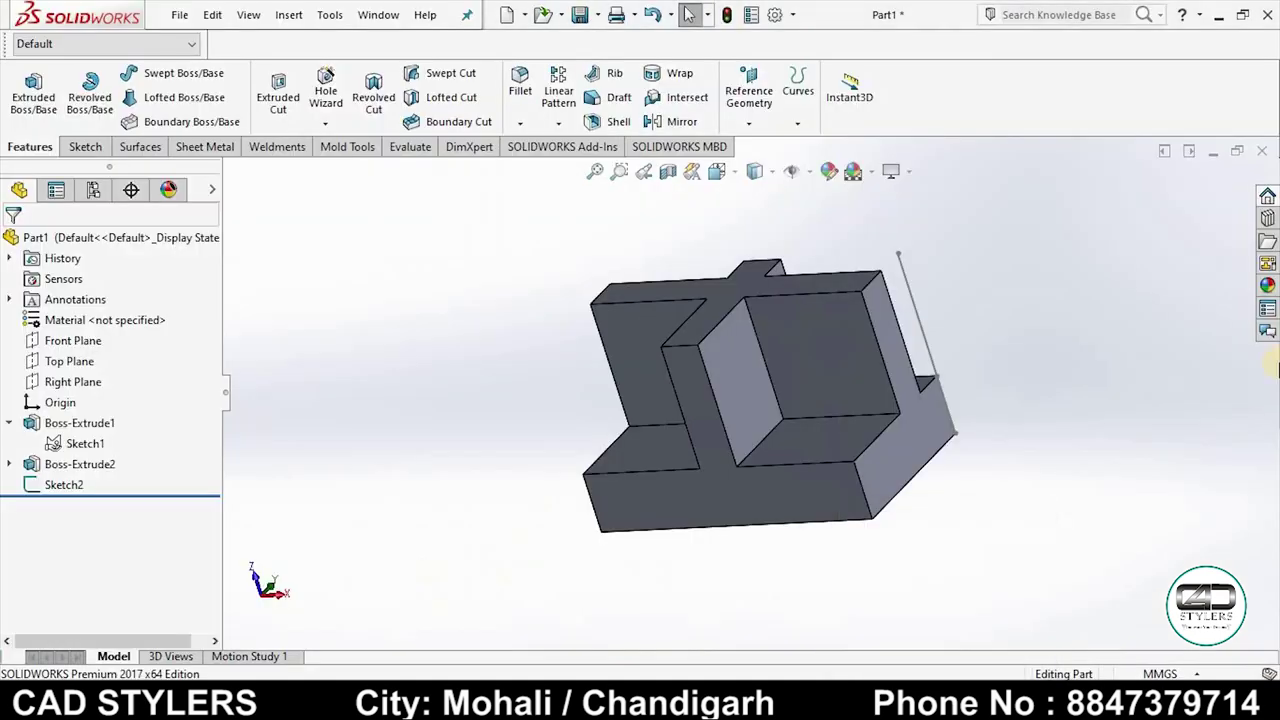
pyautogui.click(732, 488)
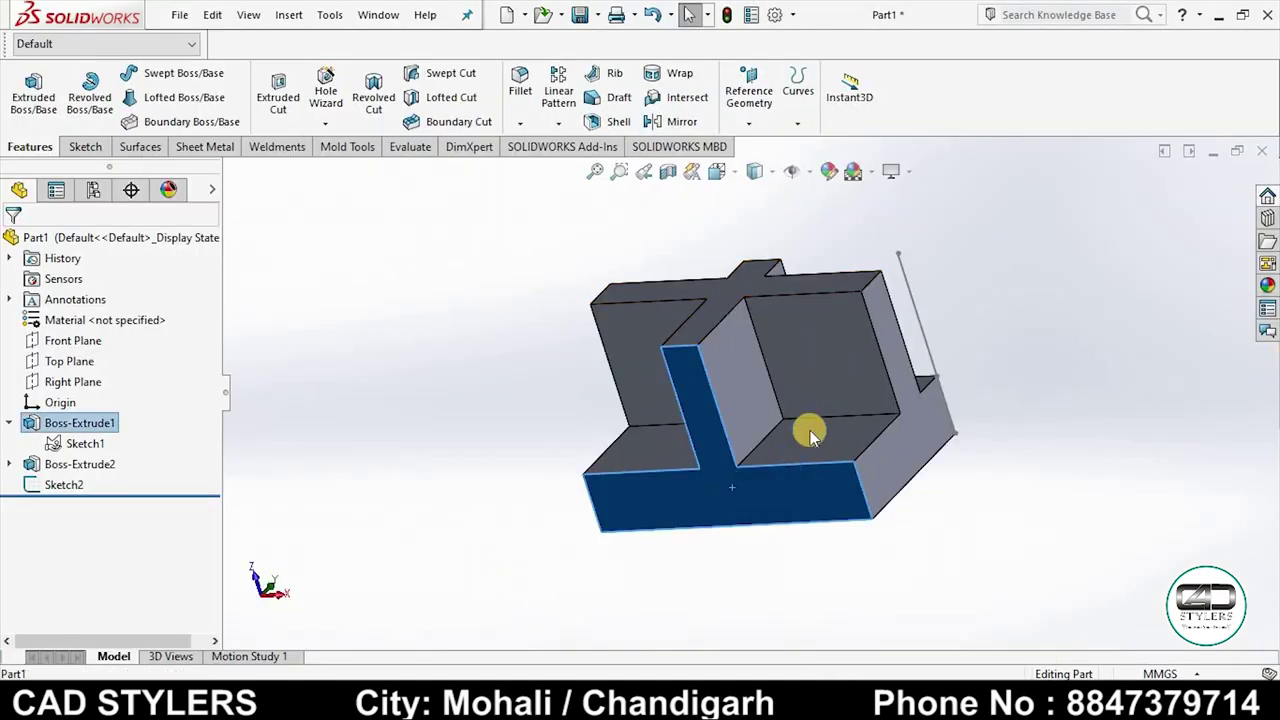
pyautogui.rightClick(810, 430)
pyautogui.press('Escape')
pyautogui.click(785, 262)
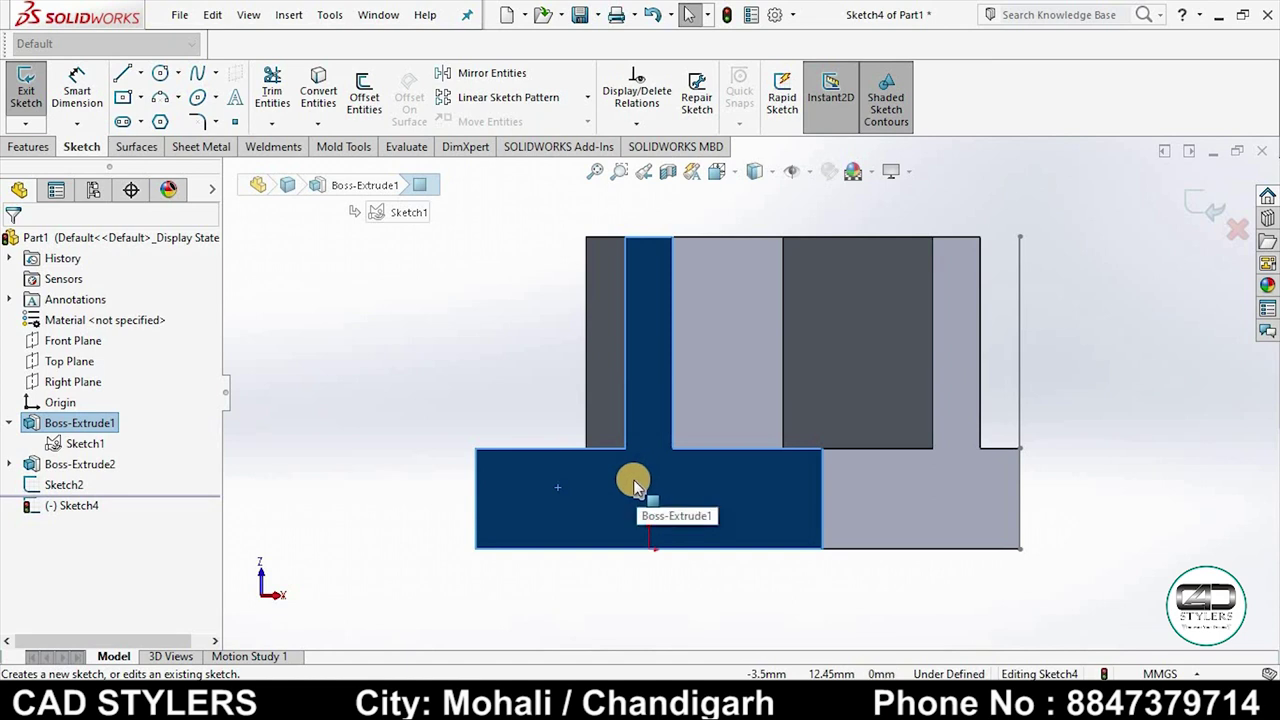
pyautogui.press('space')
pyautogui.click(513, 490)
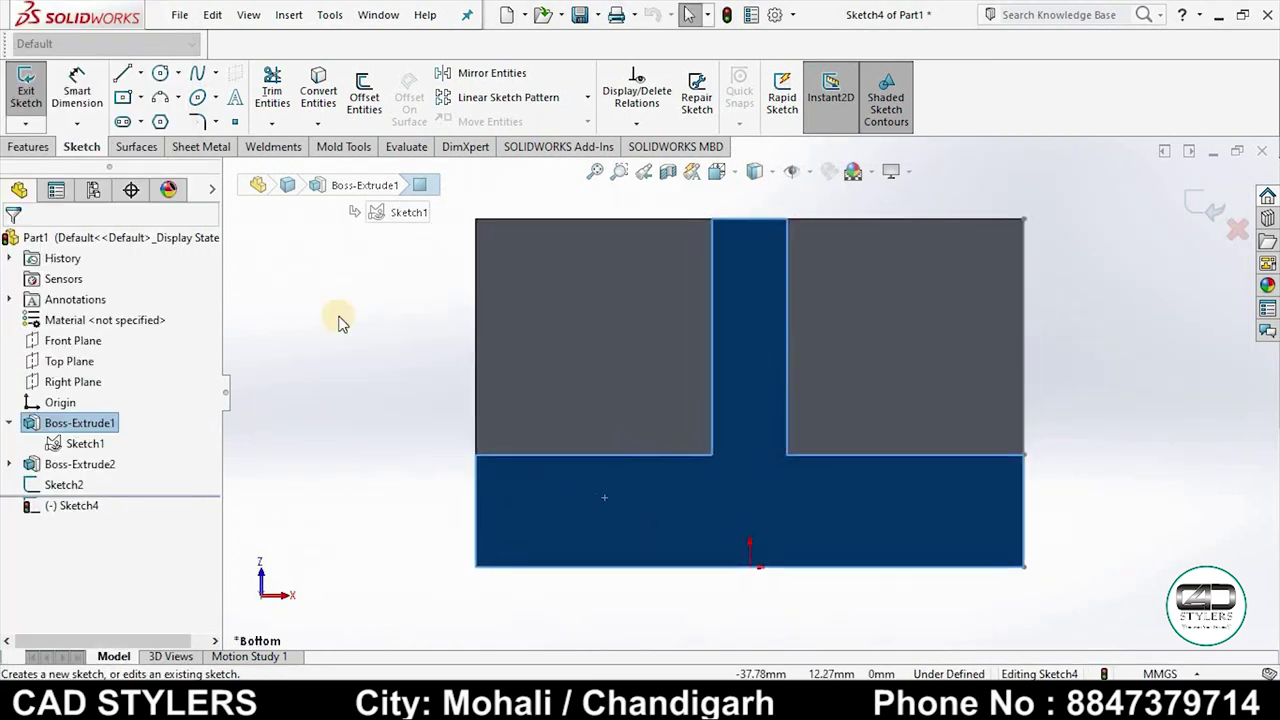
# Step: Draw a line from the bottom-right corner and dimension it 45° to the bottom edge
pyautogui.press('l')
pyautogui.click(1022, 566)
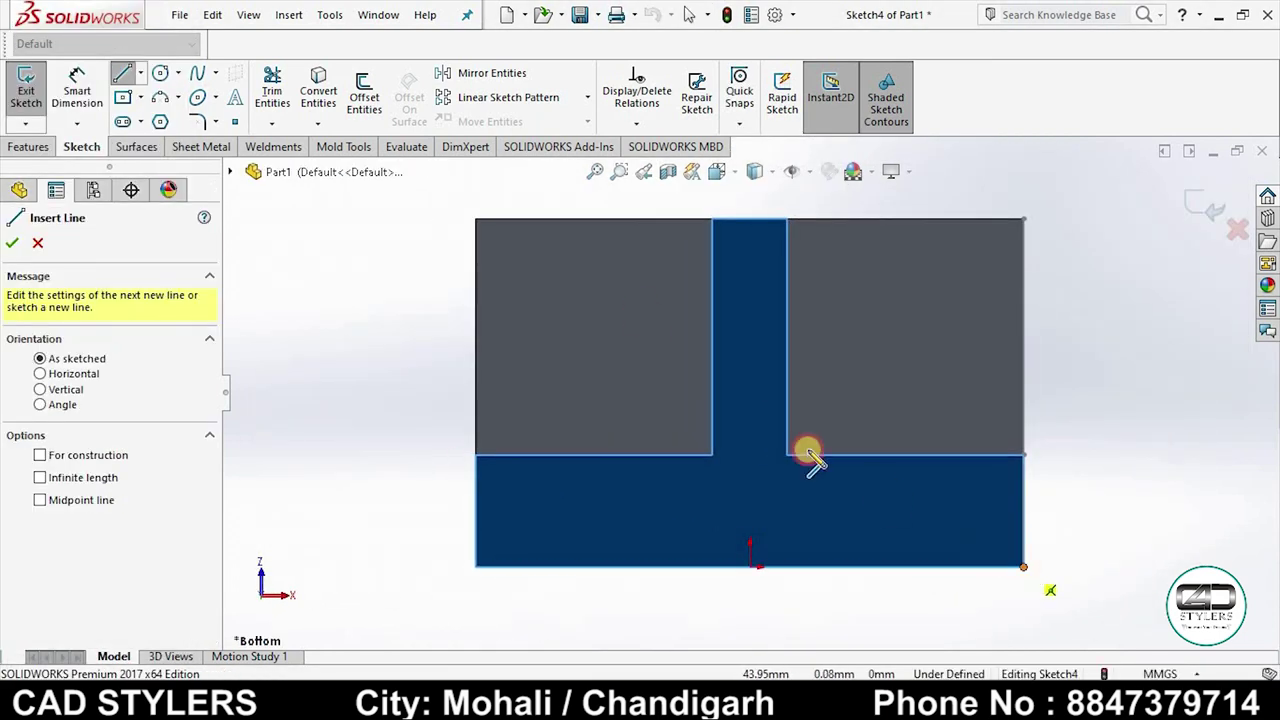
pyautogui.rightClick(547, 207)
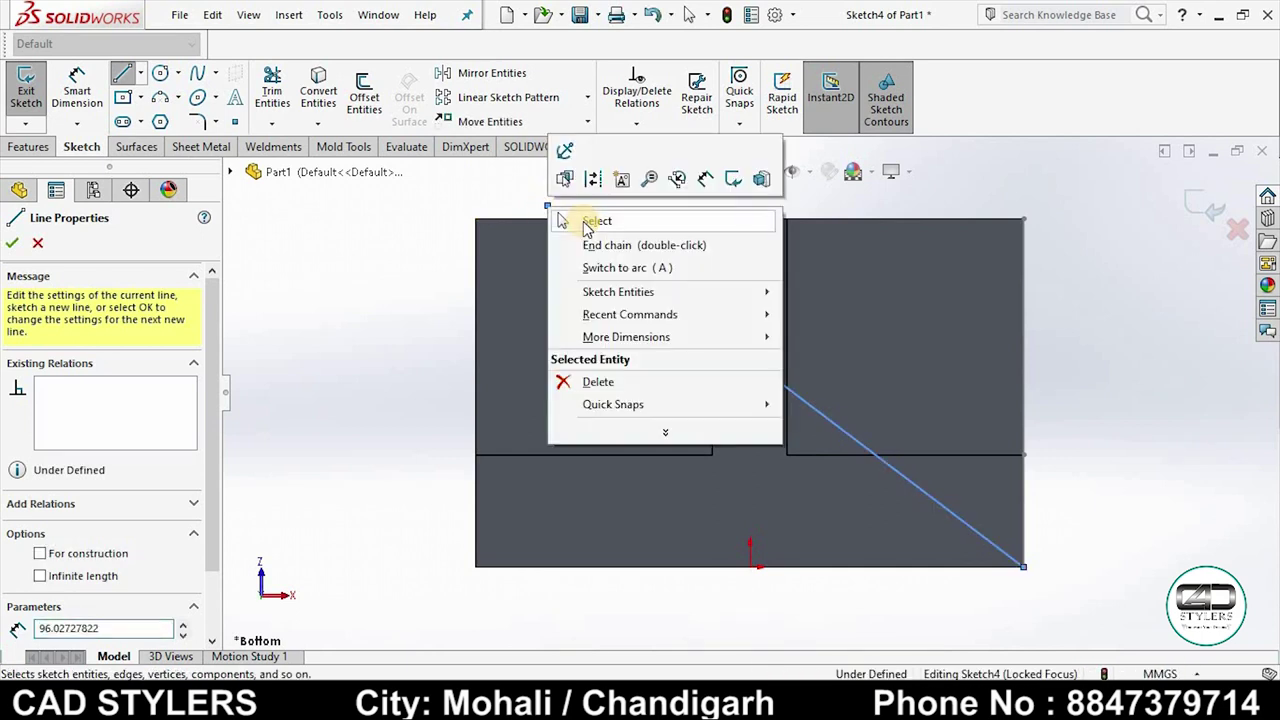
pyautogui.click(586, 220)
pyautogui.click(77, 90)
pyautogui.click(700, 334)
pyautogui.click(900, 566)
pyautogui.click(851, 528)
pyautogui.write('45')
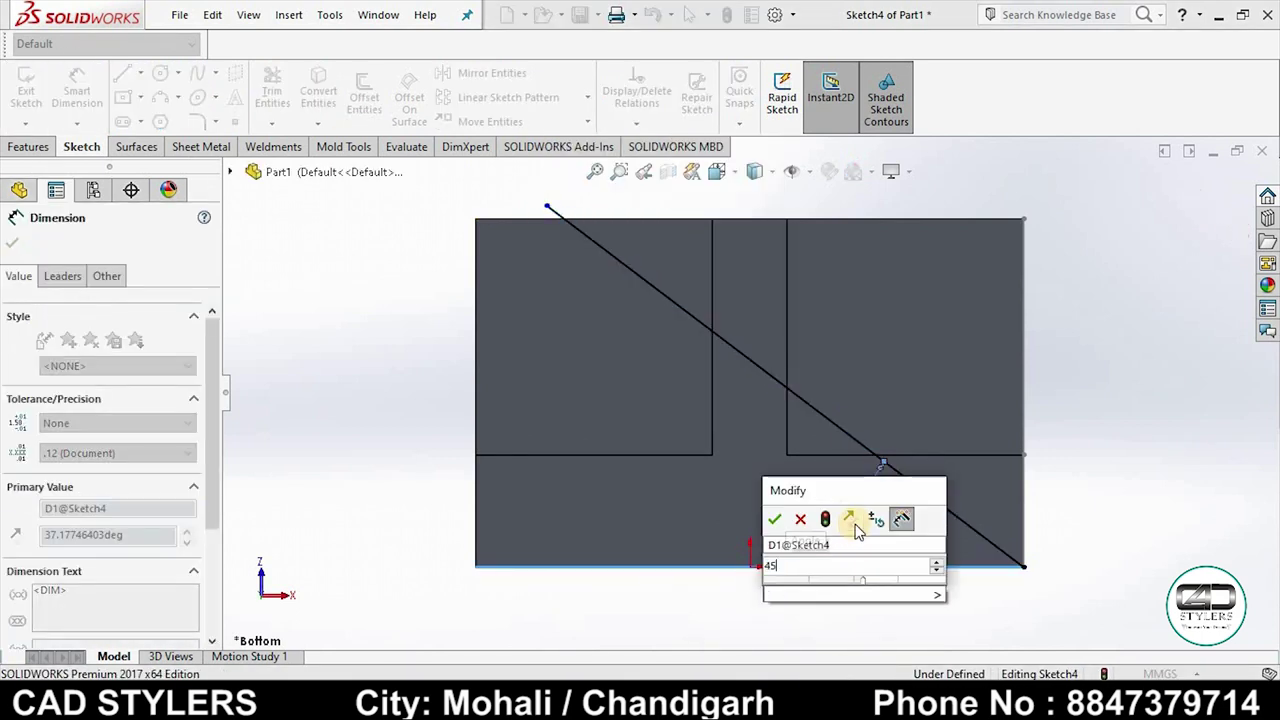
pyautogui.press('Return')
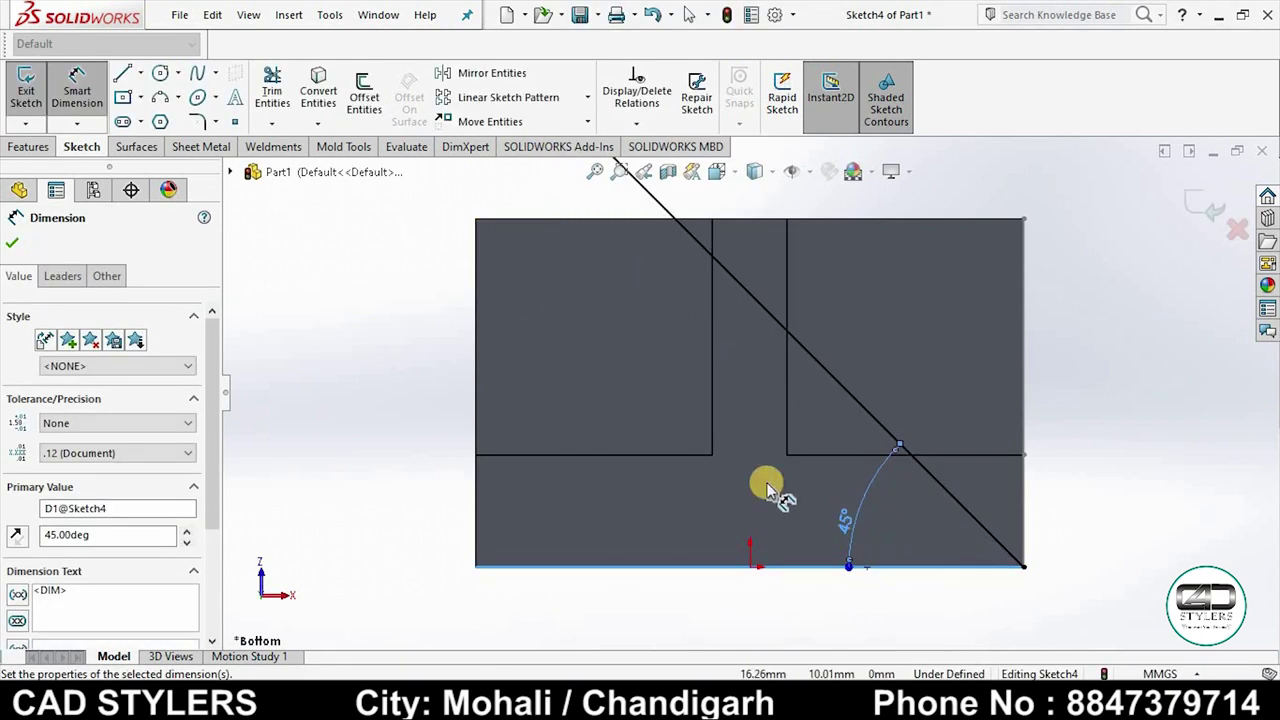
# Step: Convert the face's top edge, trim the diagonal line above it, and exit Sketch4
pyautogui.click(318, 92)
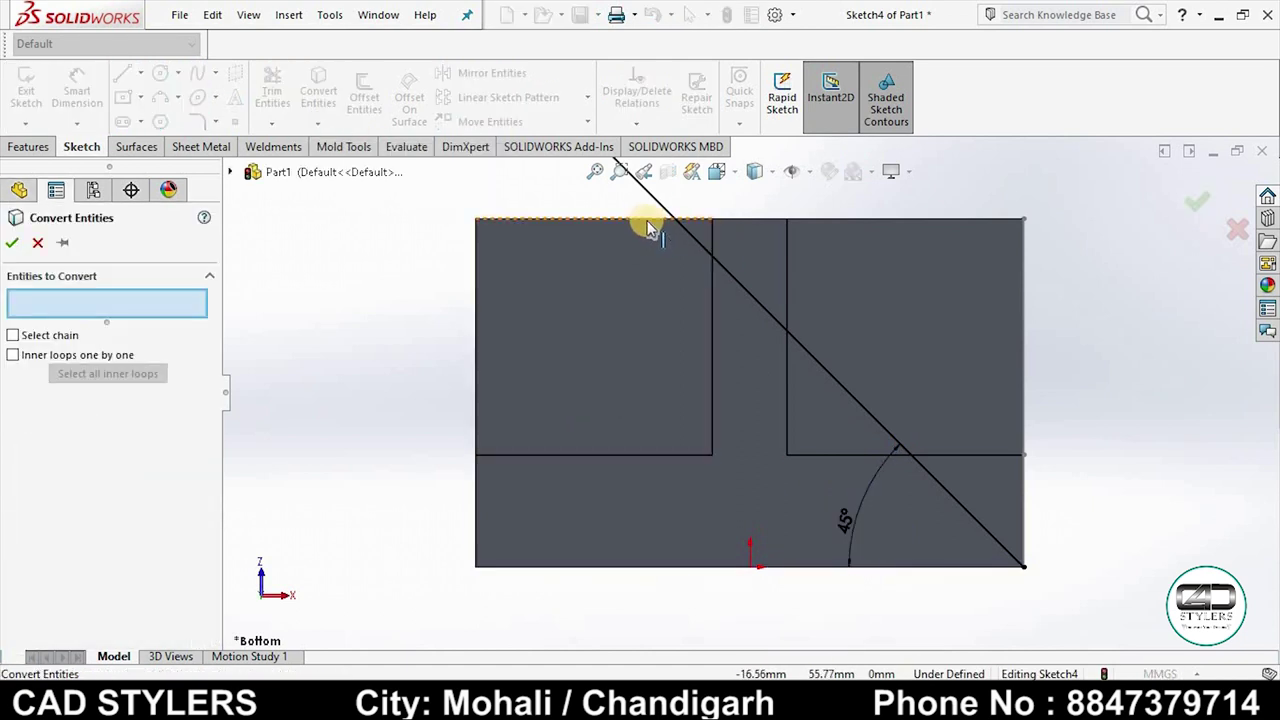
pyautogui.click(651, 219)
pyautogui.click(12, 242)
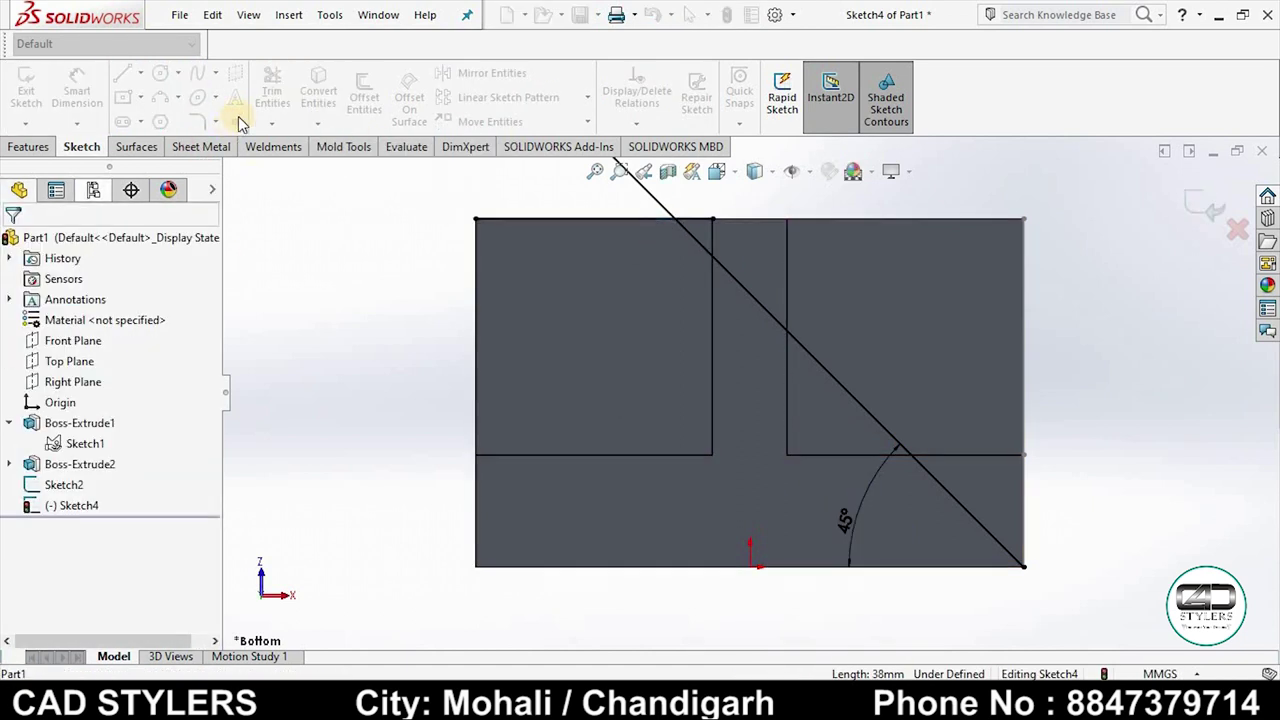
pyautogui.click(272, 92)
pyautogui.click(594, 171)
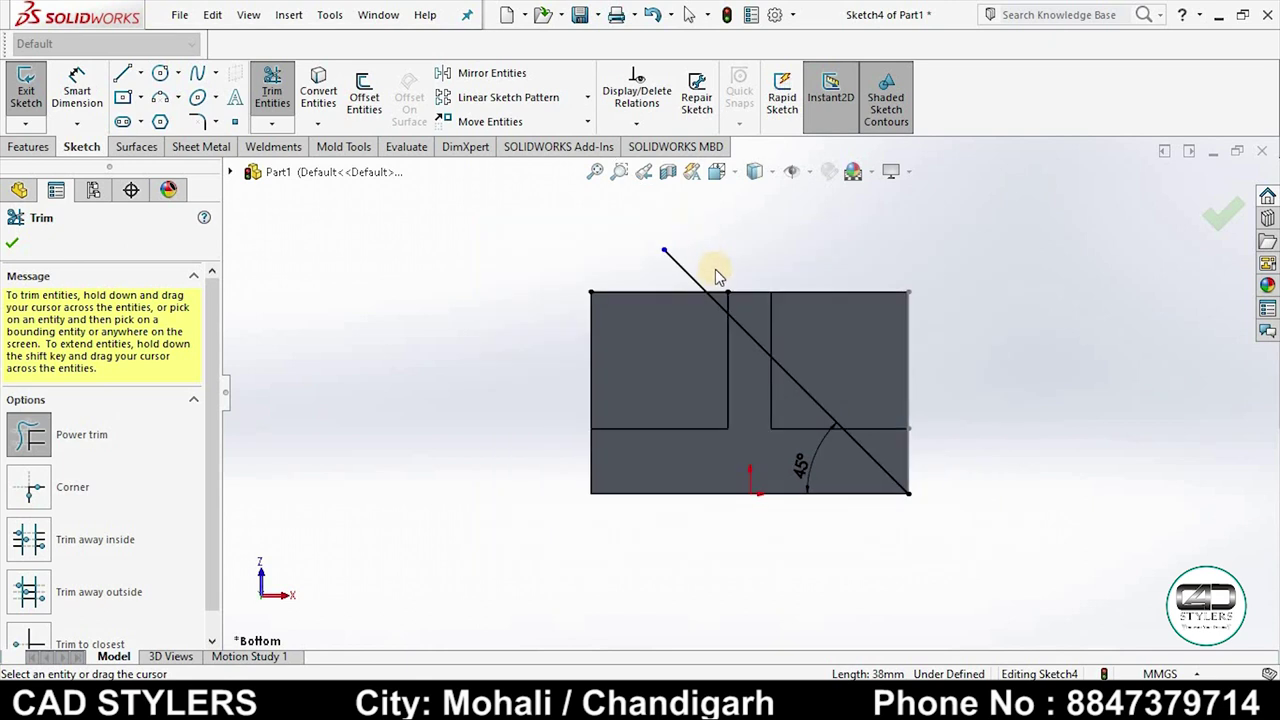
pyautogui.scroll(-2, 690, 290)
pyautogui.moveTo(728, 341); pyautogui.dragTo(735, 338)
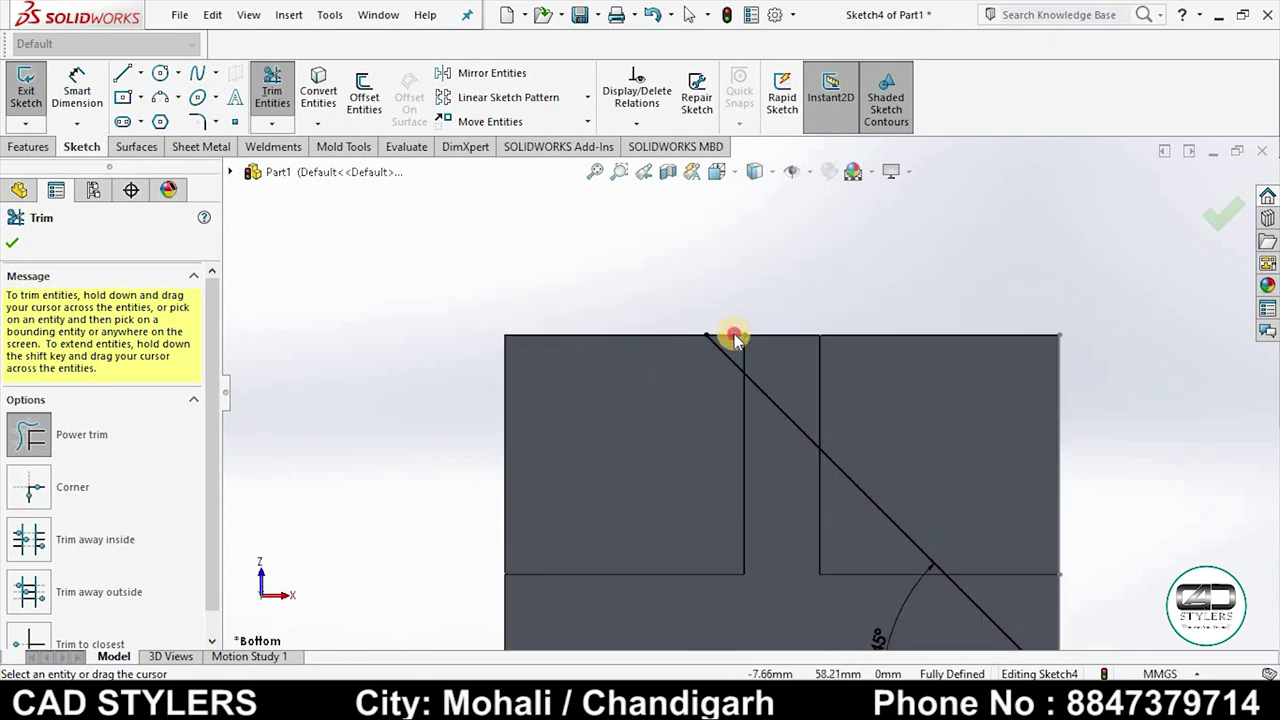
pyautogui.scroll(3, 815, 393)
pyautogui.moveTo(1014, 334)
pyautogui.mouseDown(button='middle')
pyautogui.moveTo(1144, 316)
pyautogui.moveTo(1089, 341)
pyautogui.mouseUp(button='middle')
pyautogui.click(1222, 224)
pyautogui.click(1192, 202)
# Step: Create Plane1 through the bottom corner vertex, Point1@Sketch2 and Point8@Sketch4
pyautogui.click(1082, 292)
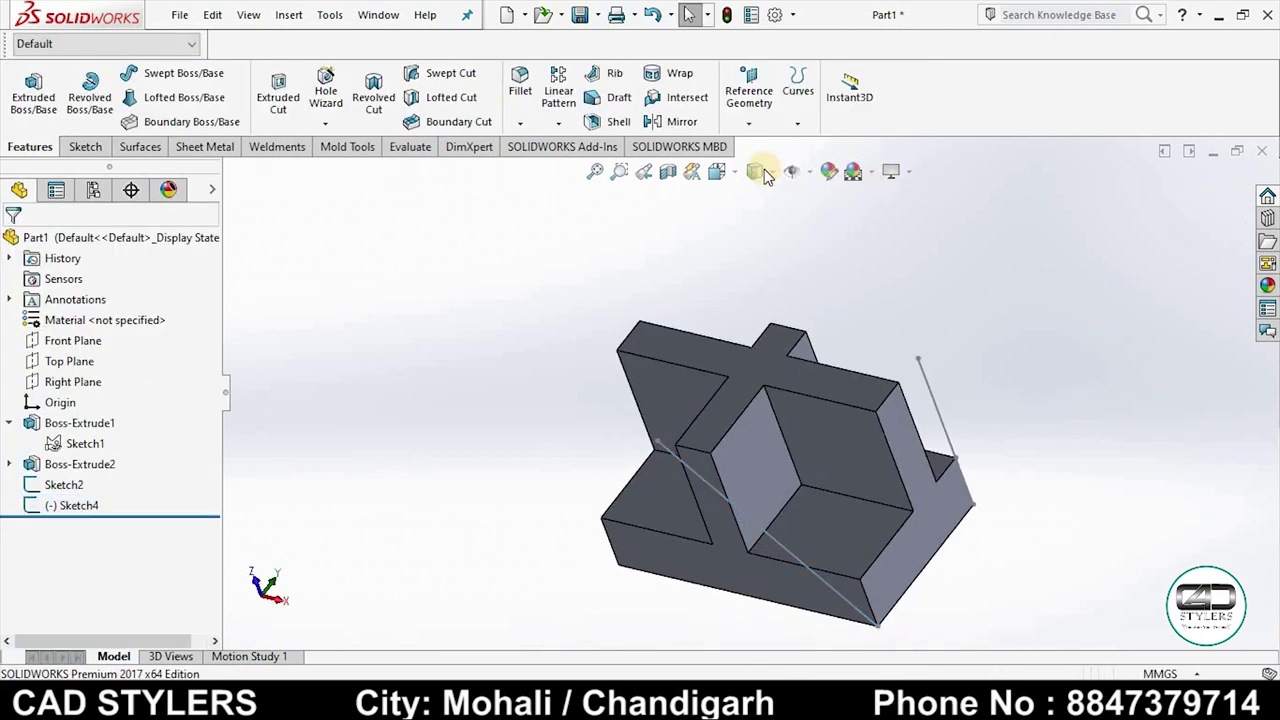
pyautogui.click(749, 100)
pyautogui.click(779, 146)
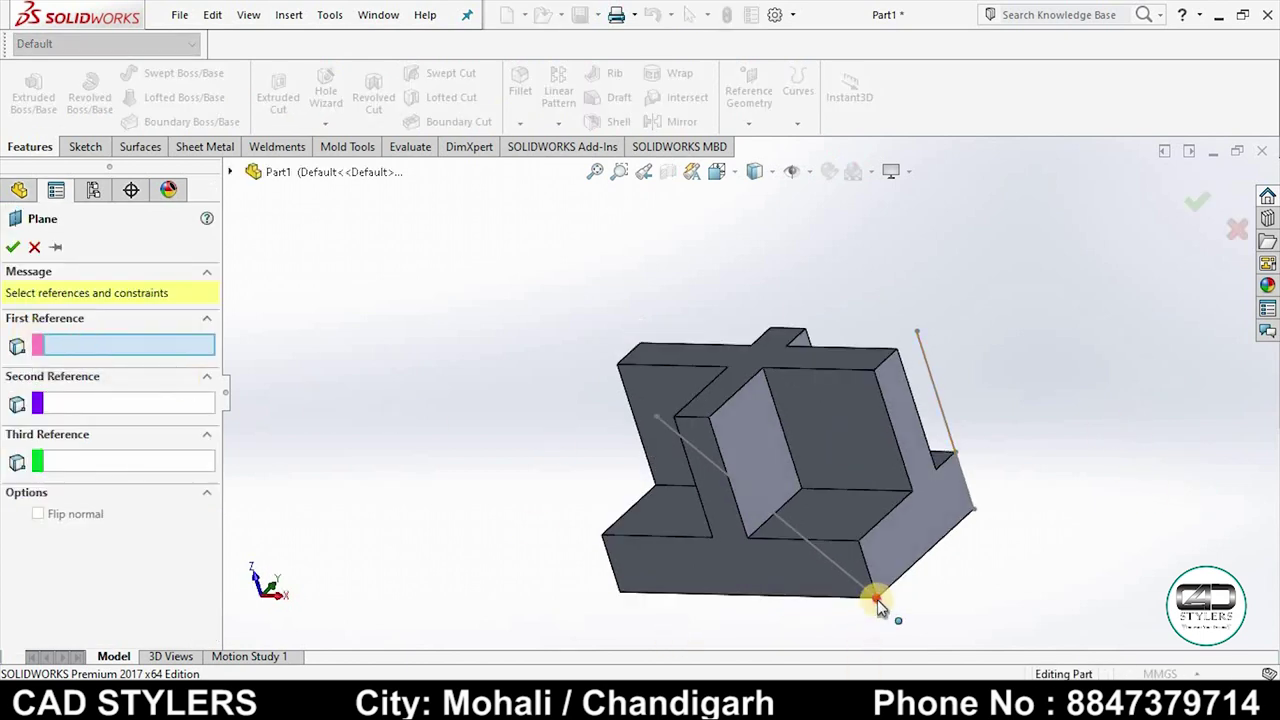
pyautogui.click(917, 335)
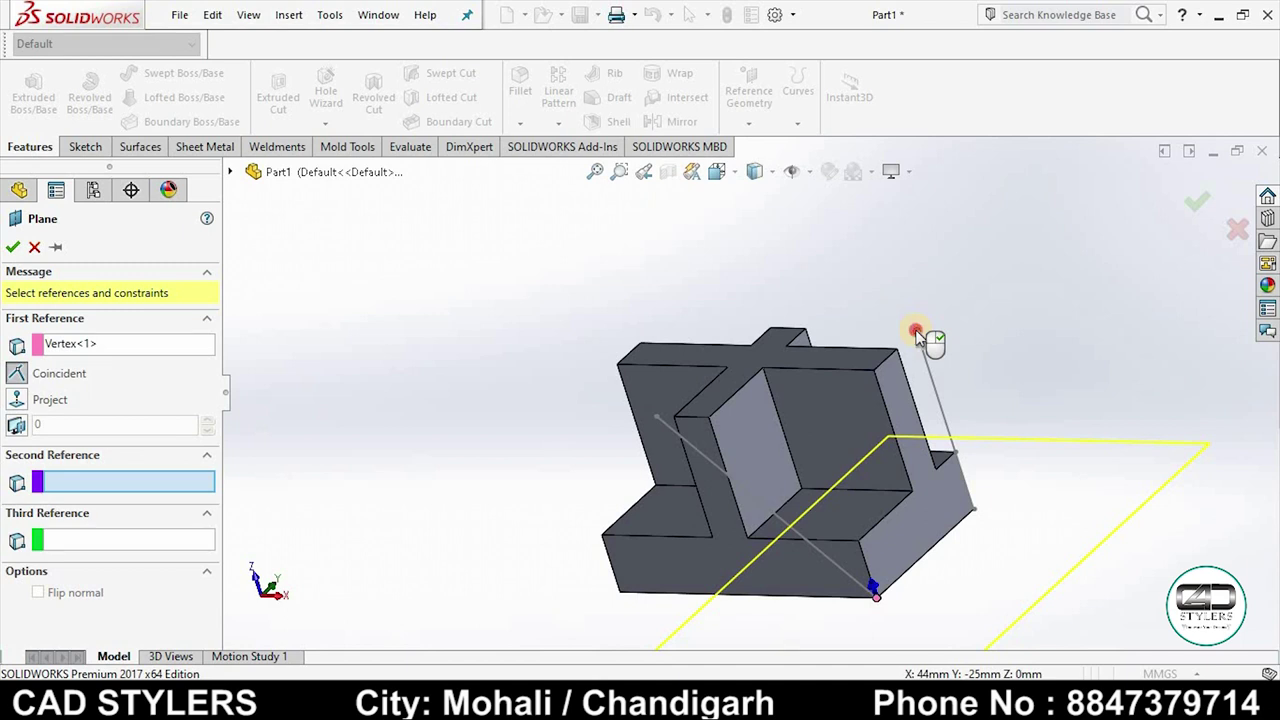
pyautogui.click(917, 335)
pyautogui.click(655, 422)
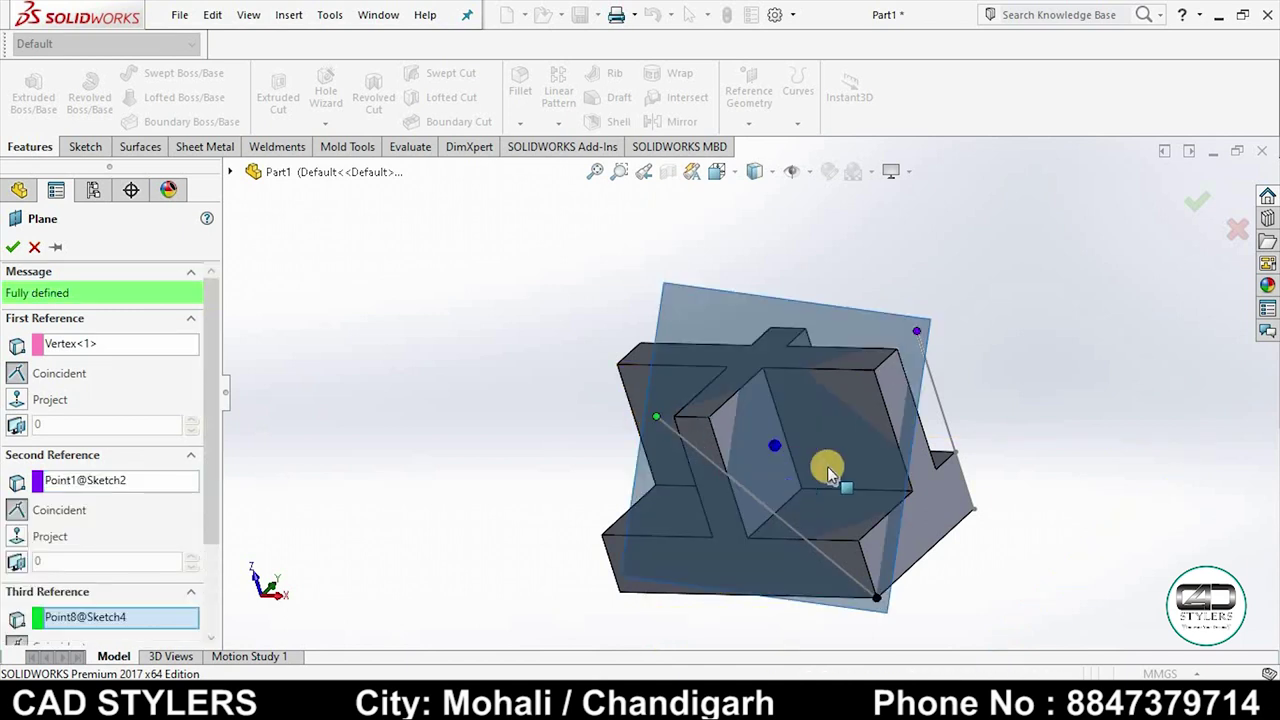
pyautogui.moveTo(986, 429)
pyautogui.mouseDown(button='middle')
pyautogui.moveTo(1006, 277)
pyautogui.moveTo(1028, 335)
pyautogui.moveTo(1066, 329)
pyautogui.moveTo(1020, 331)
pyautogui.moveTo(900, 403)
pyautogui.moveTo(954, 418)
pyautogui.moveTo(766, 434)
pyautogui.mouseUp(button='middle')
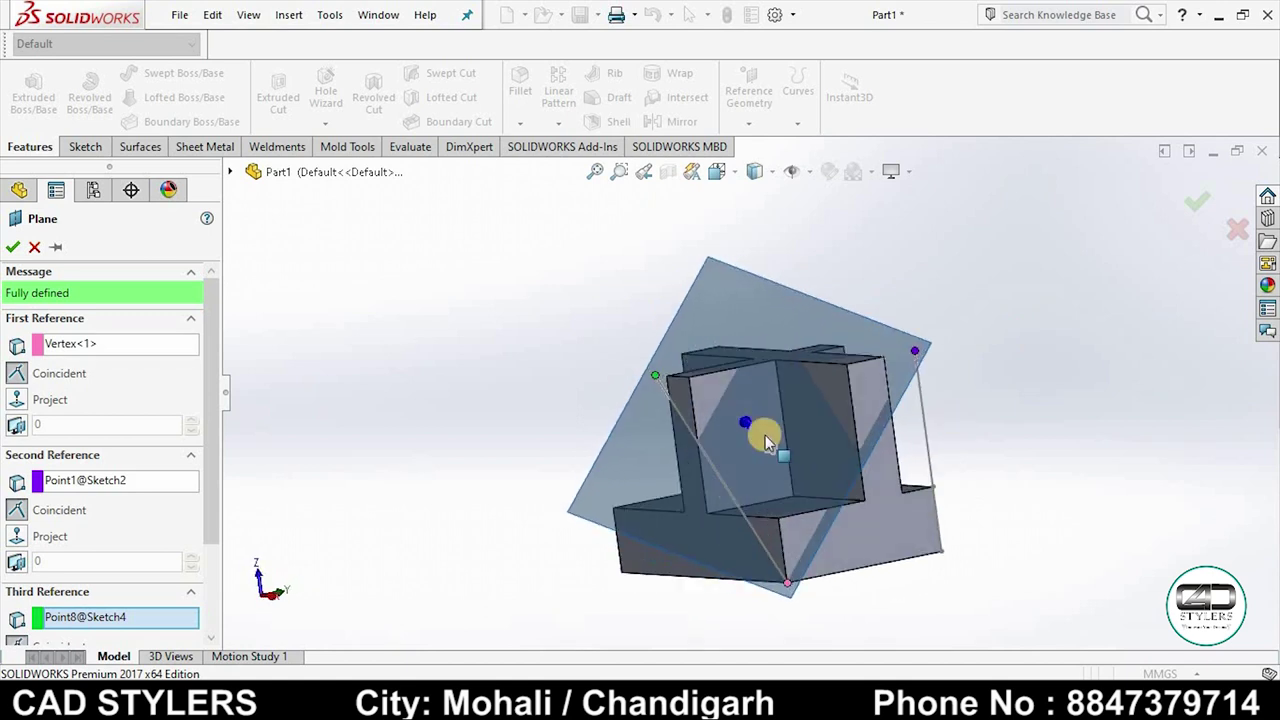
pyautogui.click(13, 247)
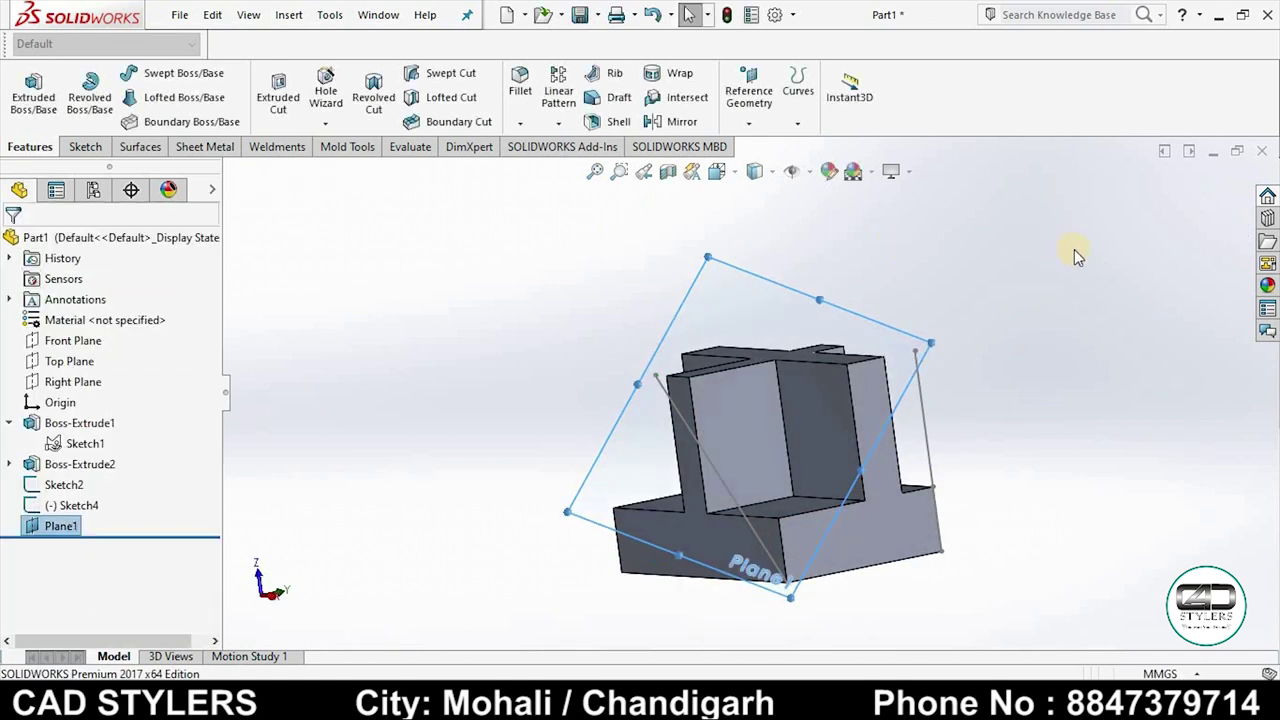
# Step: Start a new sketch on Plane1, viewed normal to it and zoomed to the whole model
pyautogui.click(789, 287)
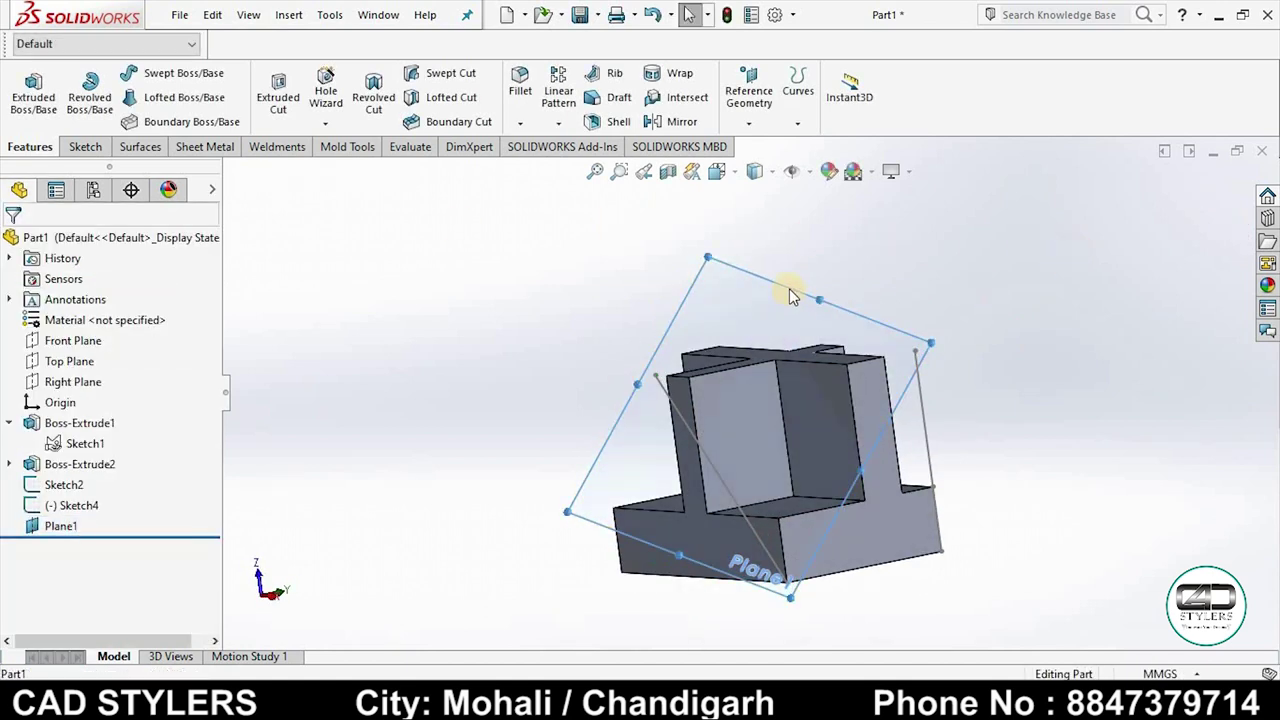
pyautogui.rightClick(789, 287)
pyautogui.click(780, 288)
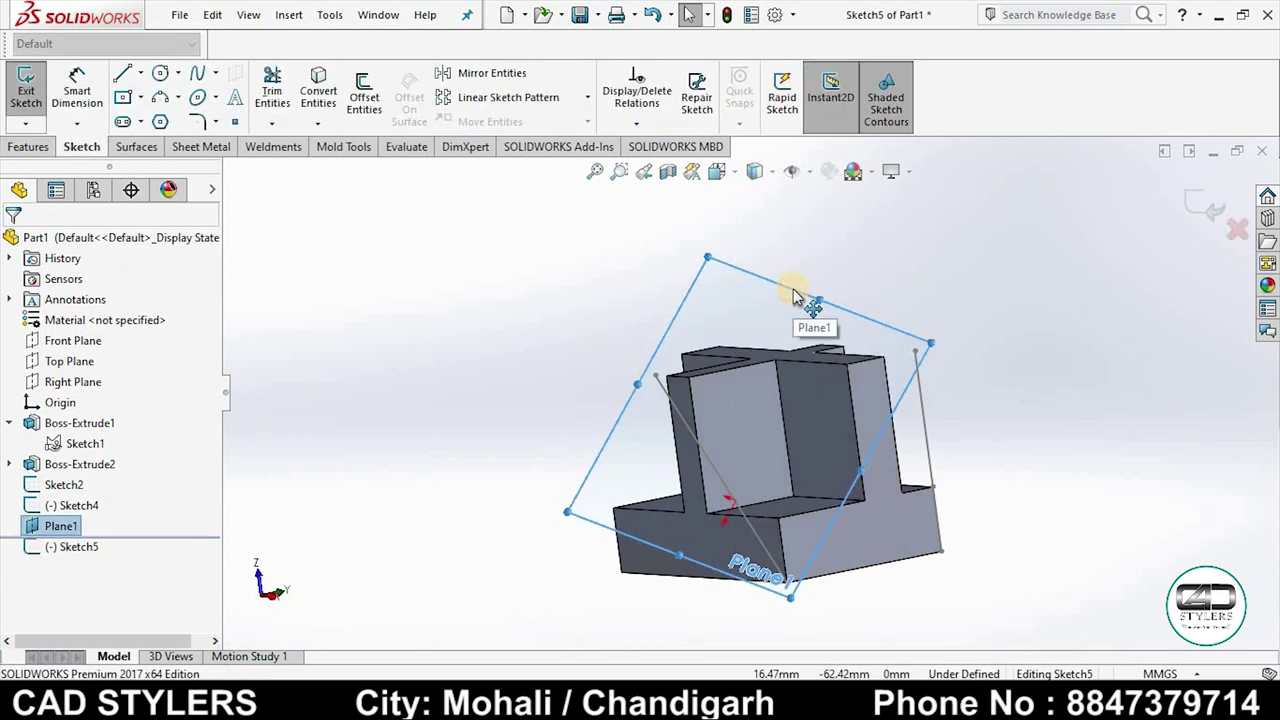
pyautogui.press('space')
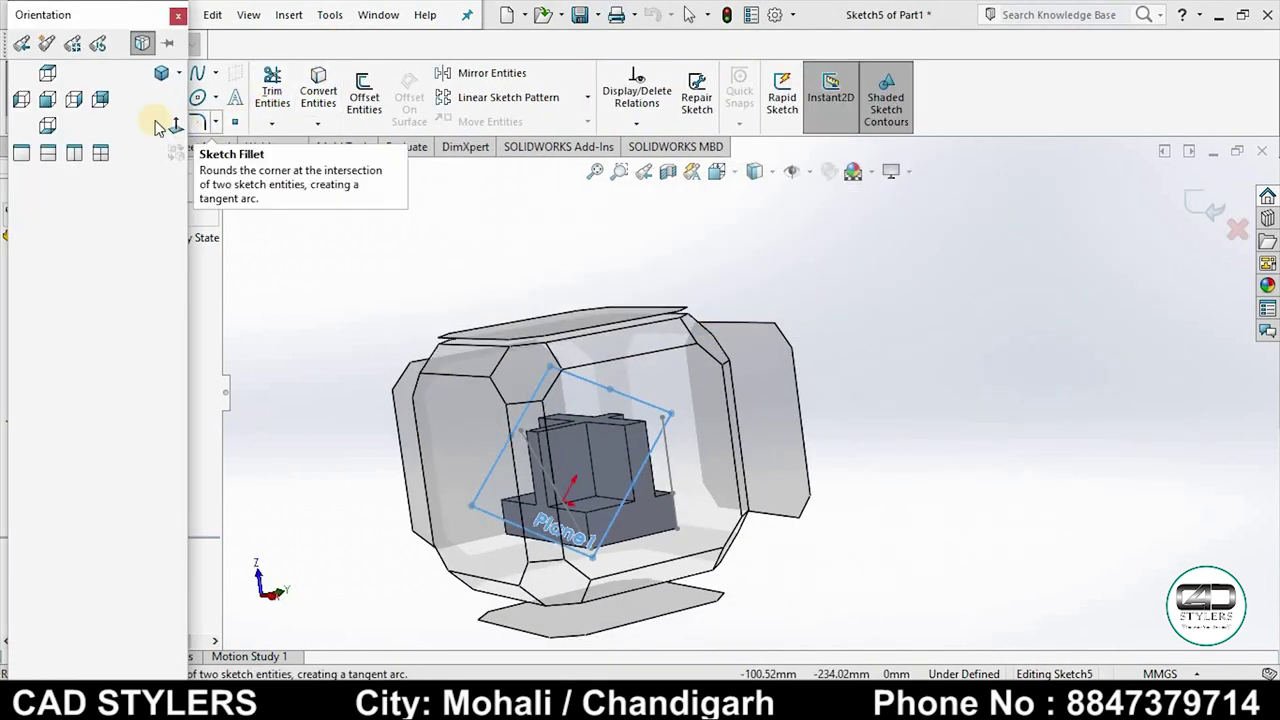
pyautogui.click(174, 124)
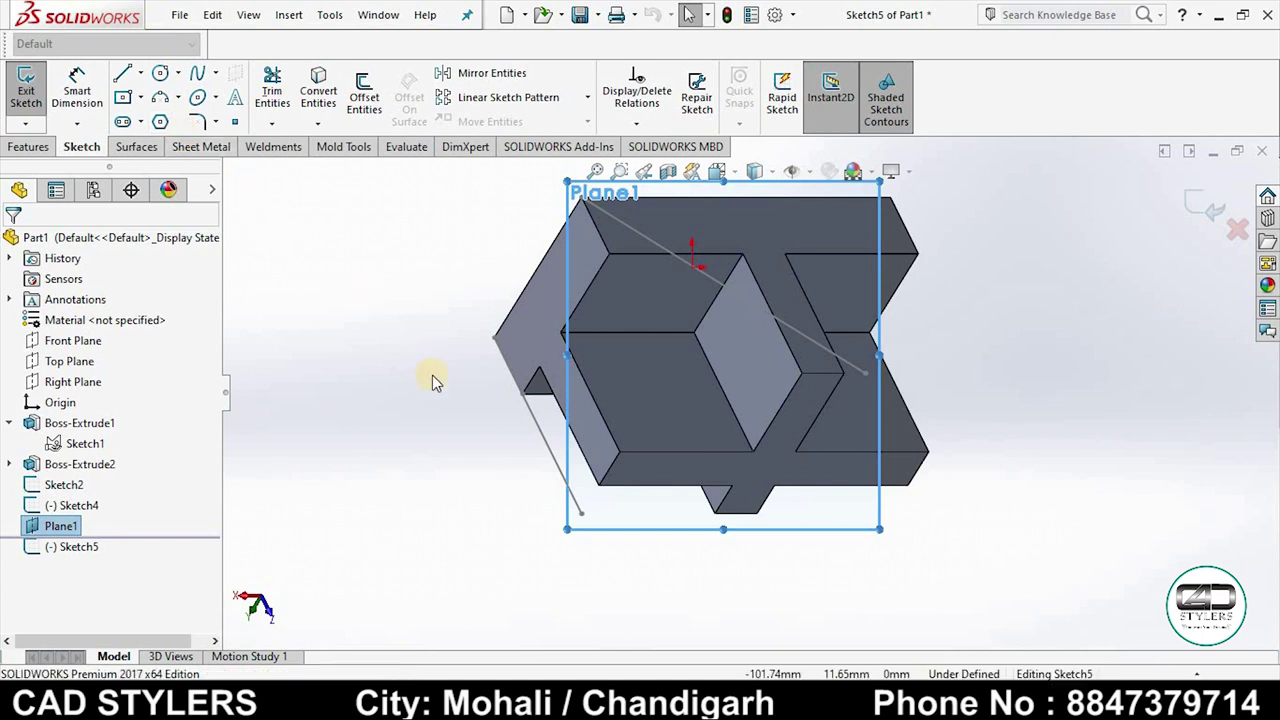
pyautogui.press('z')
pyautogui.press('z')
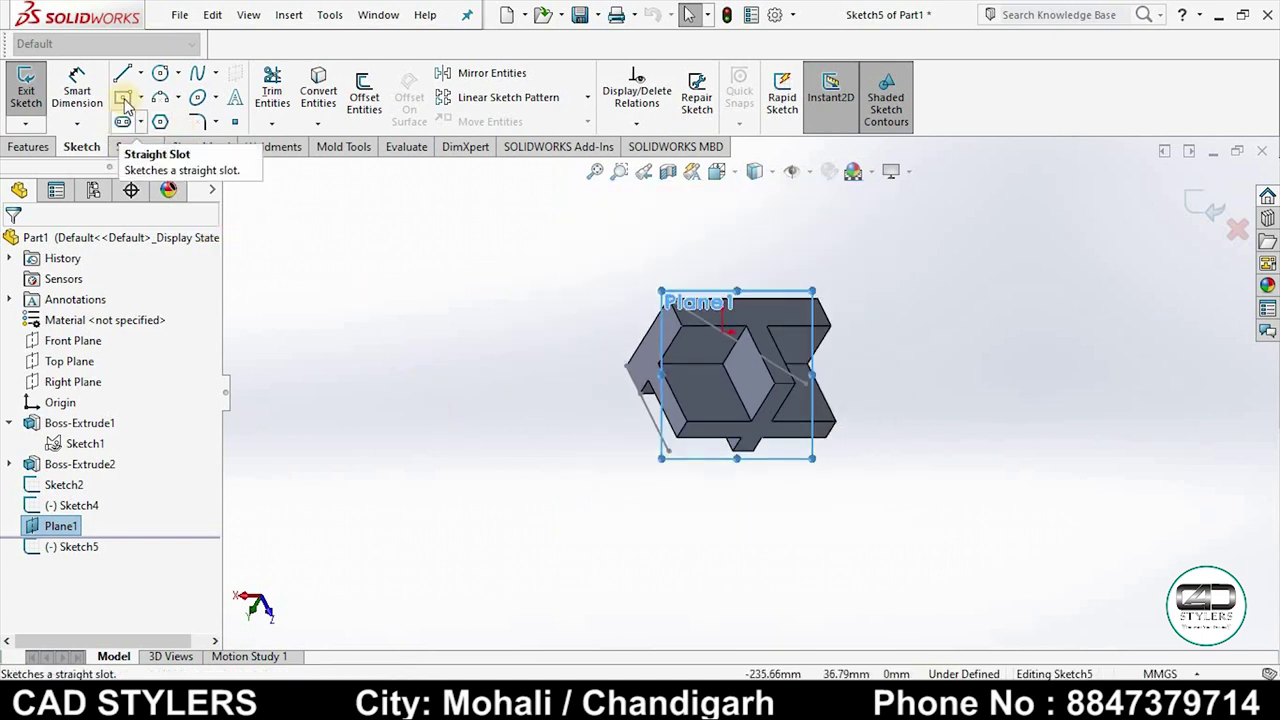
# Step: Draw a centre rectangle from the model centre extending past the block edges, then exit the sketch
pyautogui.click(122, 97)
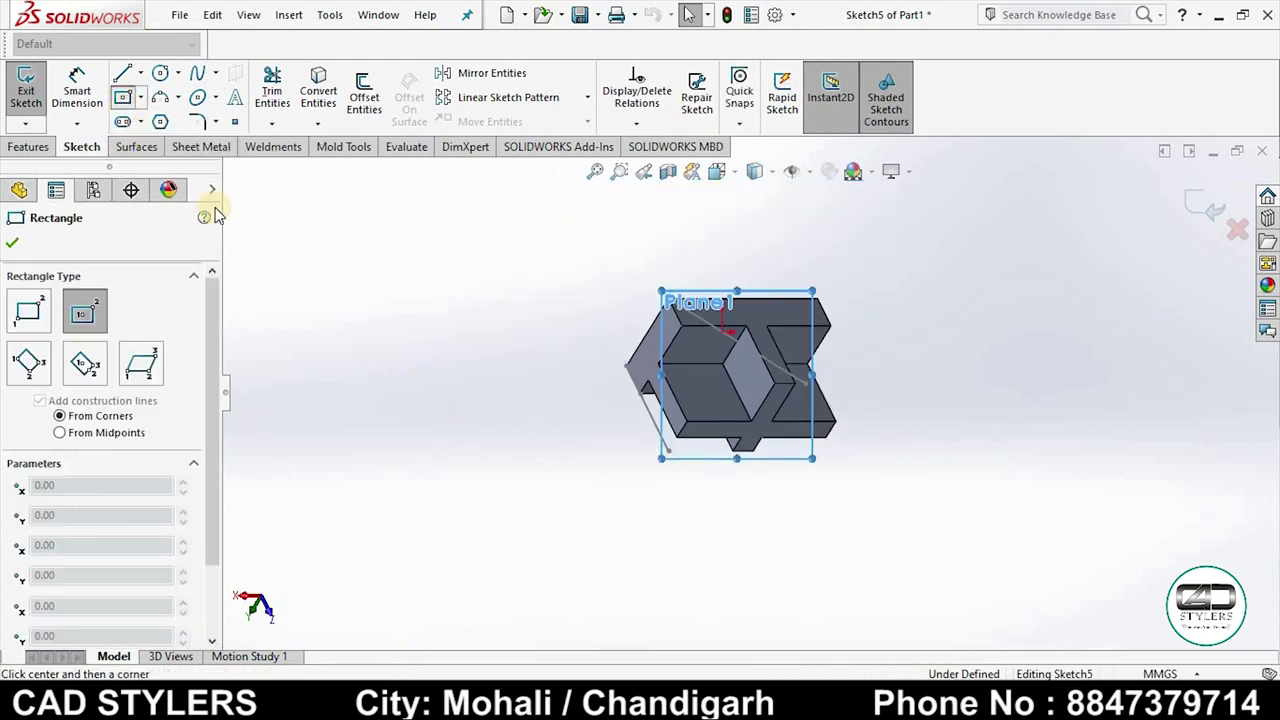
pyautogui.click(722, 363)
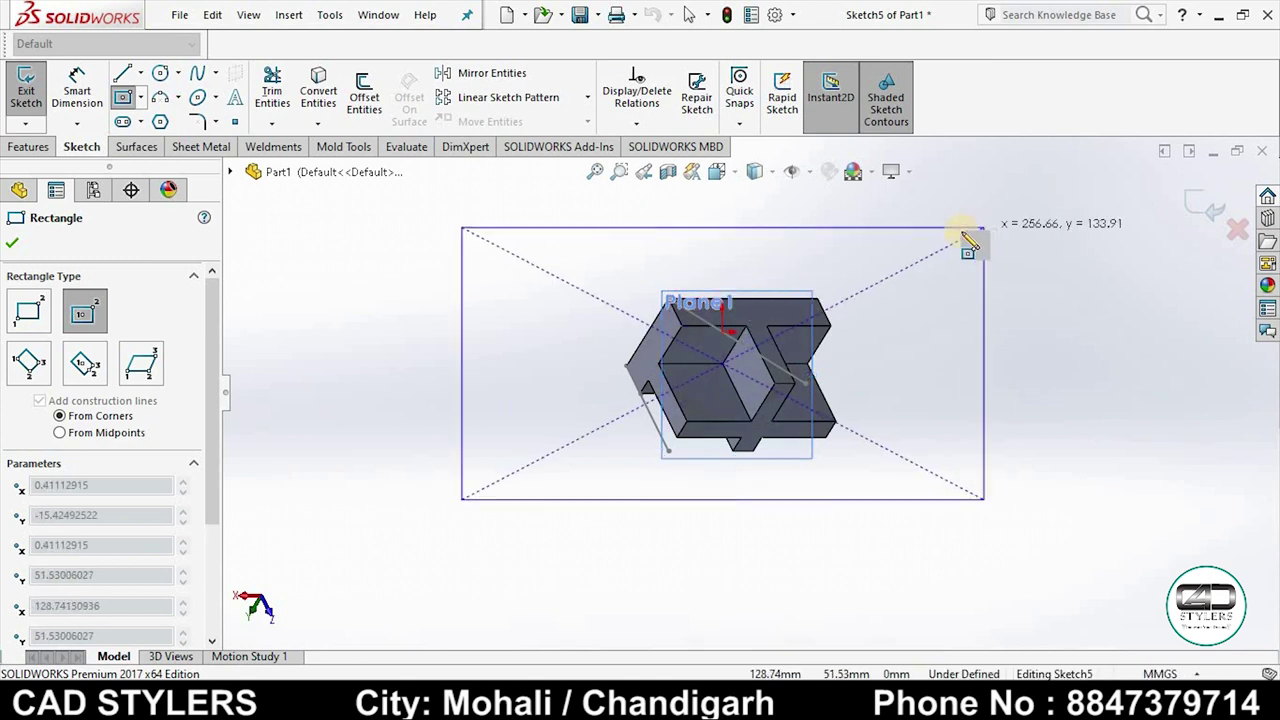
pyautogui.click(942, 242)
pyautogui.rightClick(942, 244)
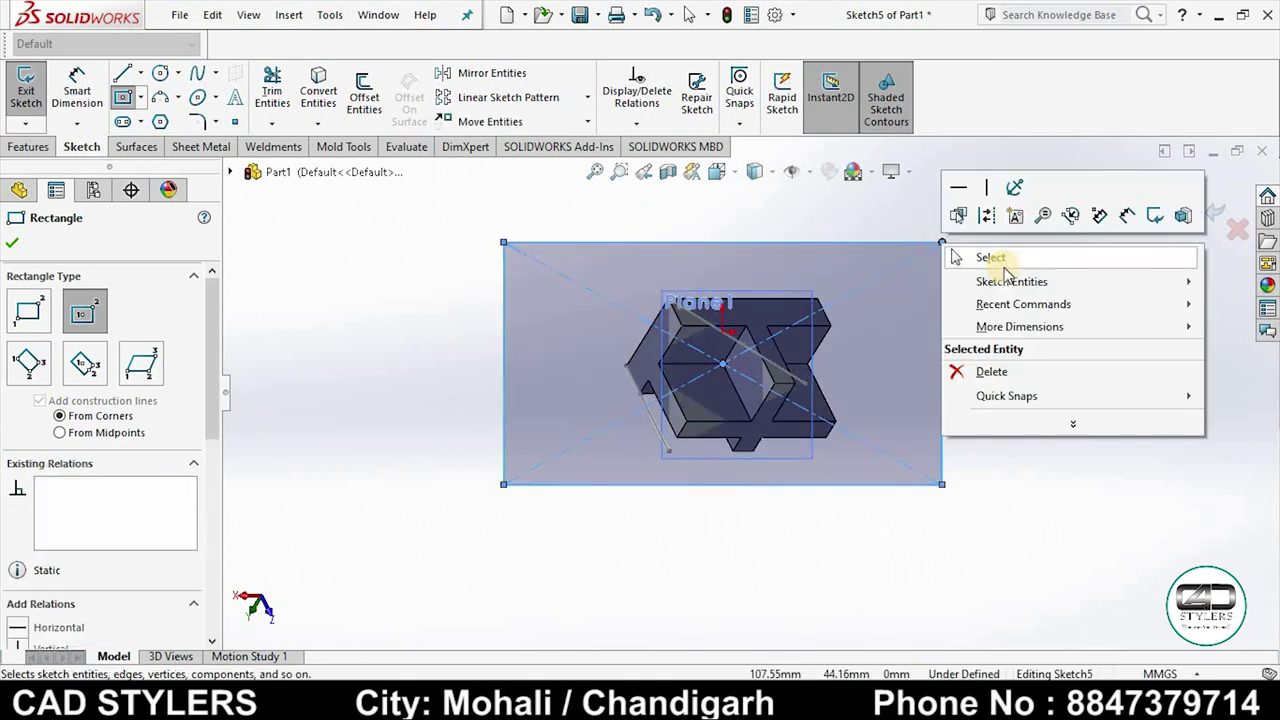
pyautogui.click(1073, 250)
pyautogui.moveTo(1043, 420)
pyautogui.mouseDown(button='middle')
pyautogui.moveTo(866, 357)
pyautogui.moveTo(920, 385)
pyautogui.mouseUp(button='middle')
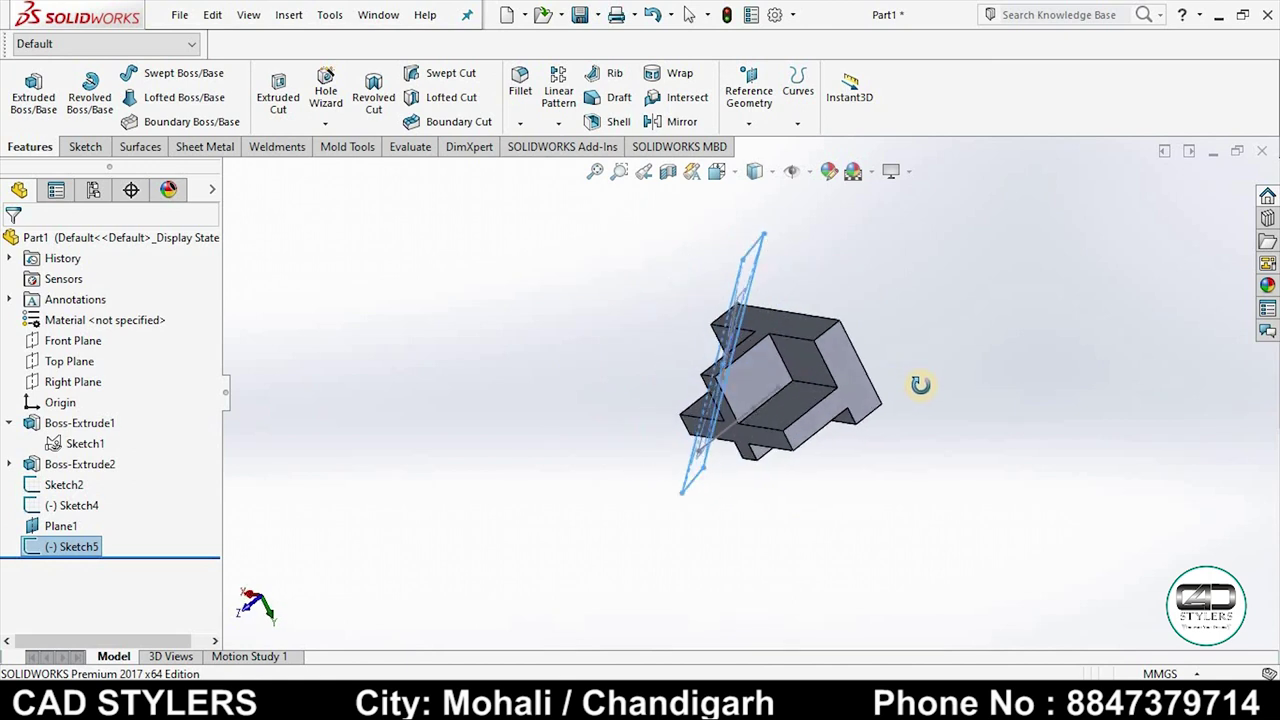
# Step: Cut the rectangle sketch 56 mm blind in the reversed direction, then compare against the Exercise 6 drawing
pyautogui.click(274, 100)
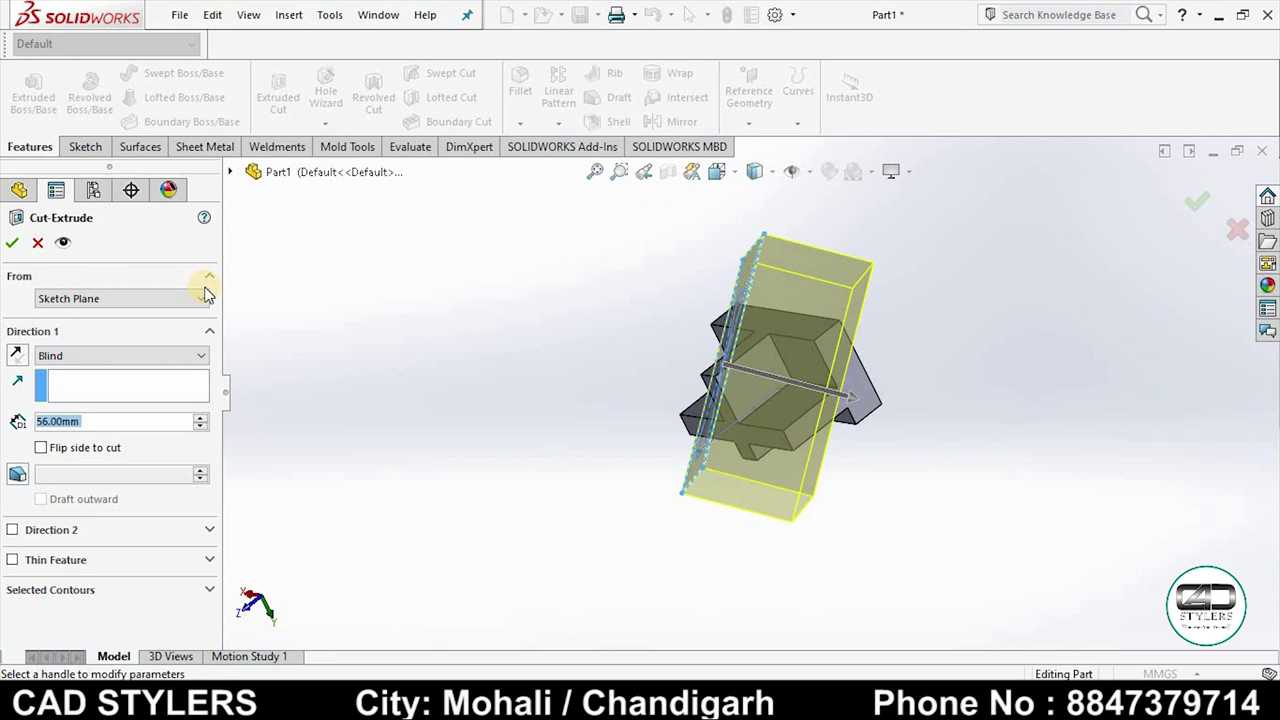
pyautogui.click(20, 357)
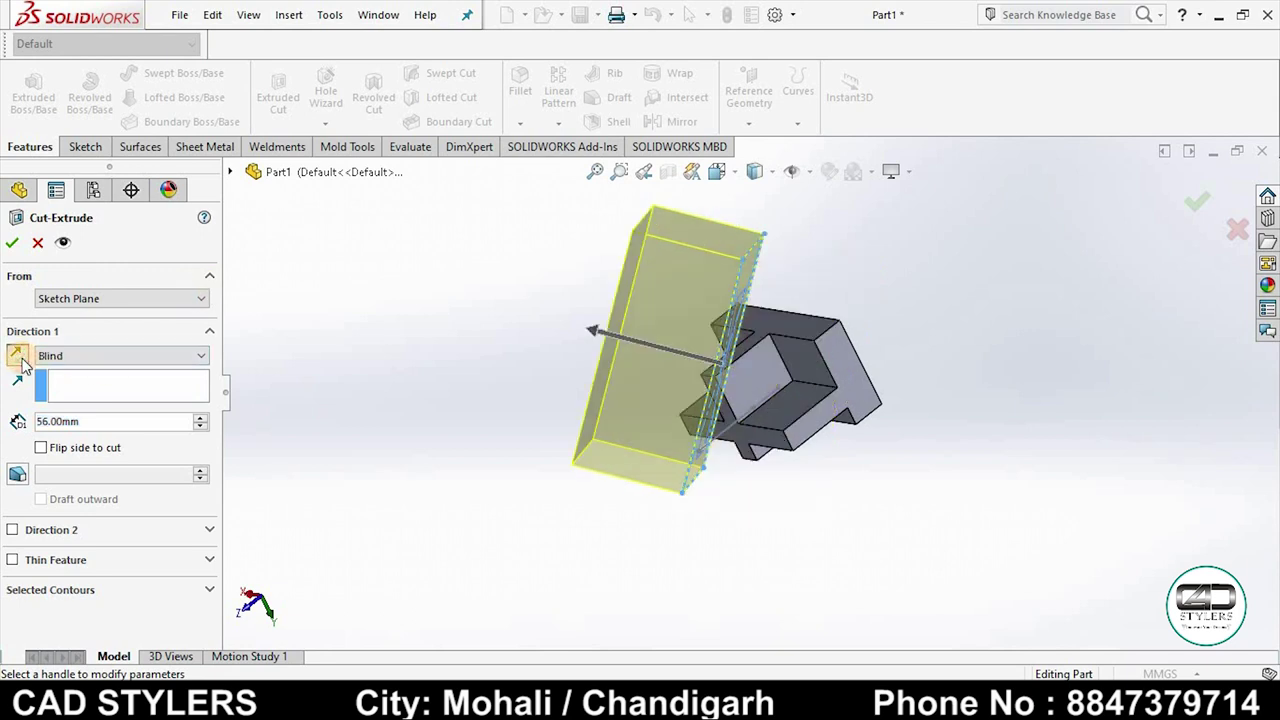
pyautogui.click(13, 248)
pyautogui.moveTo(500, 414)
pyautogui.mouseDown(button='middle')
pyautogui.moveTo(564, 455)
pyautogui.moveTo(1074, 437)
pyautogui.moveTo(983, 398)
pyautogui.mouseUp(button='middle')
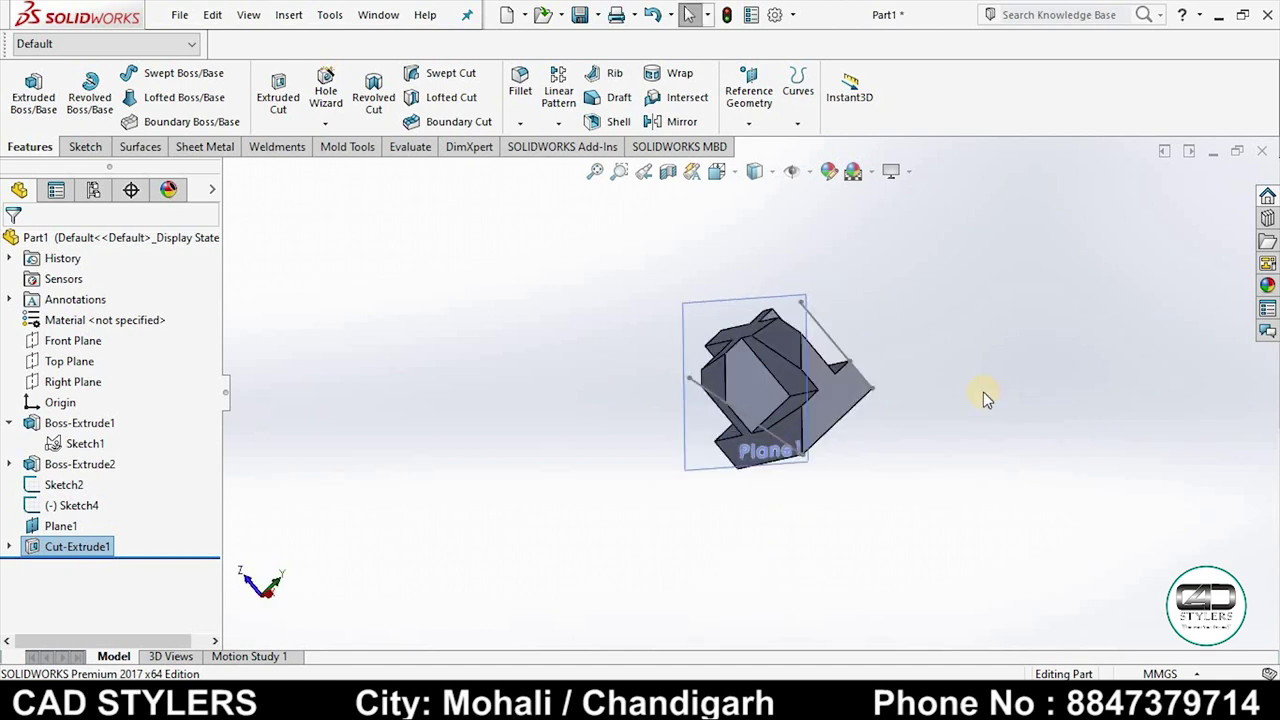
pyautogui.click(778, 612)
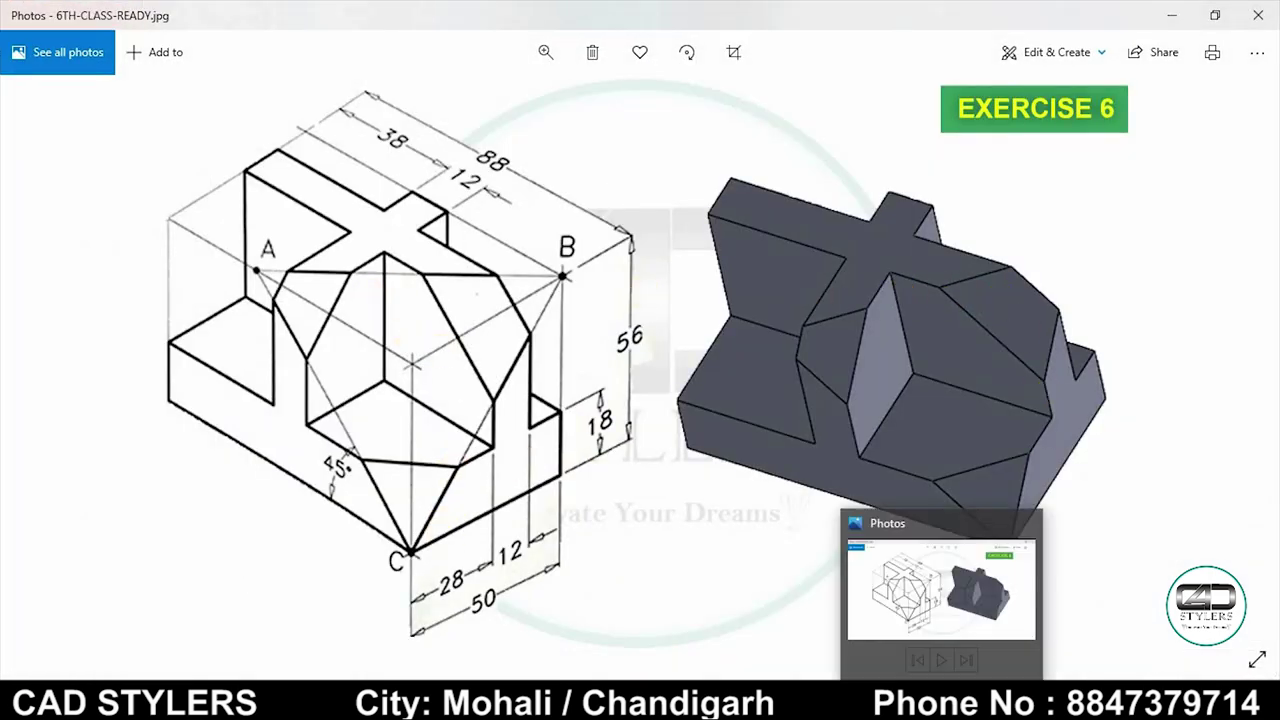
pyautogui.click(860, 520)
# Step: Hide Plane1 and the diagonal reference sketch line, discarding an accidentally opened empty sketch
pyautogui.scroll(-2, 812, 368)
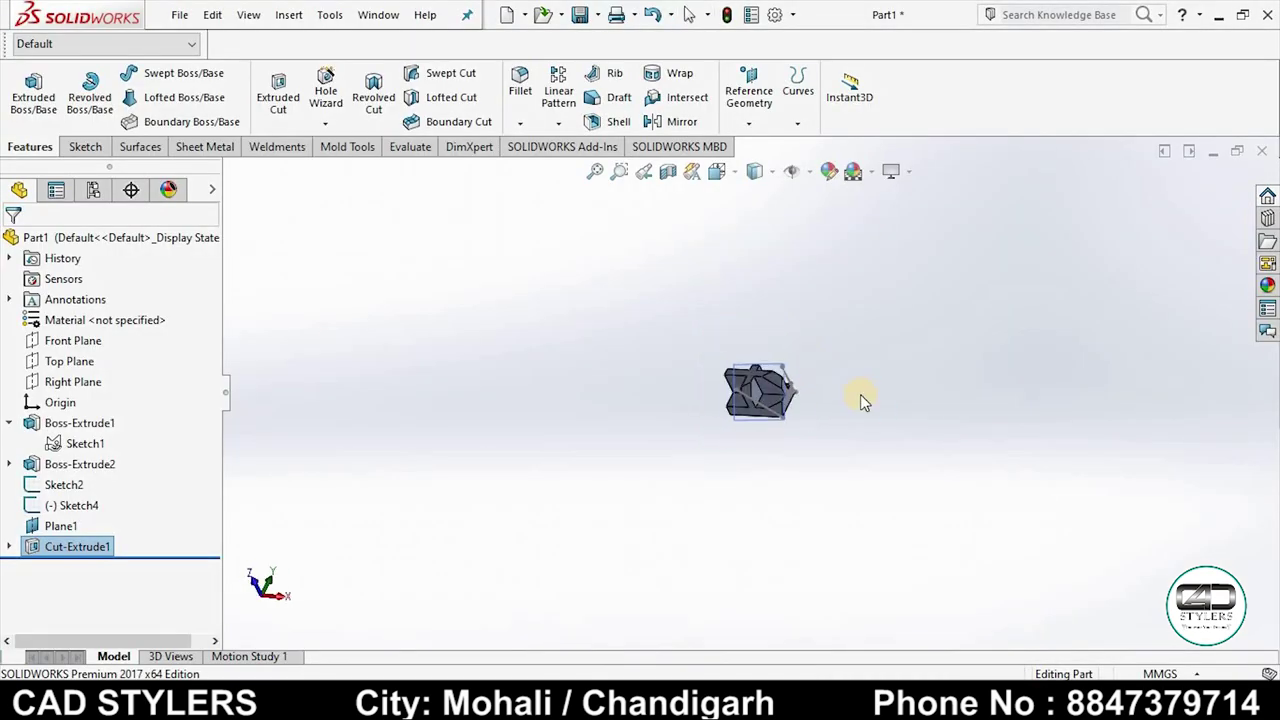
pyautogui.scroll(-3, 800, 364)
pyautogui.scroll(-3, 788, 358)
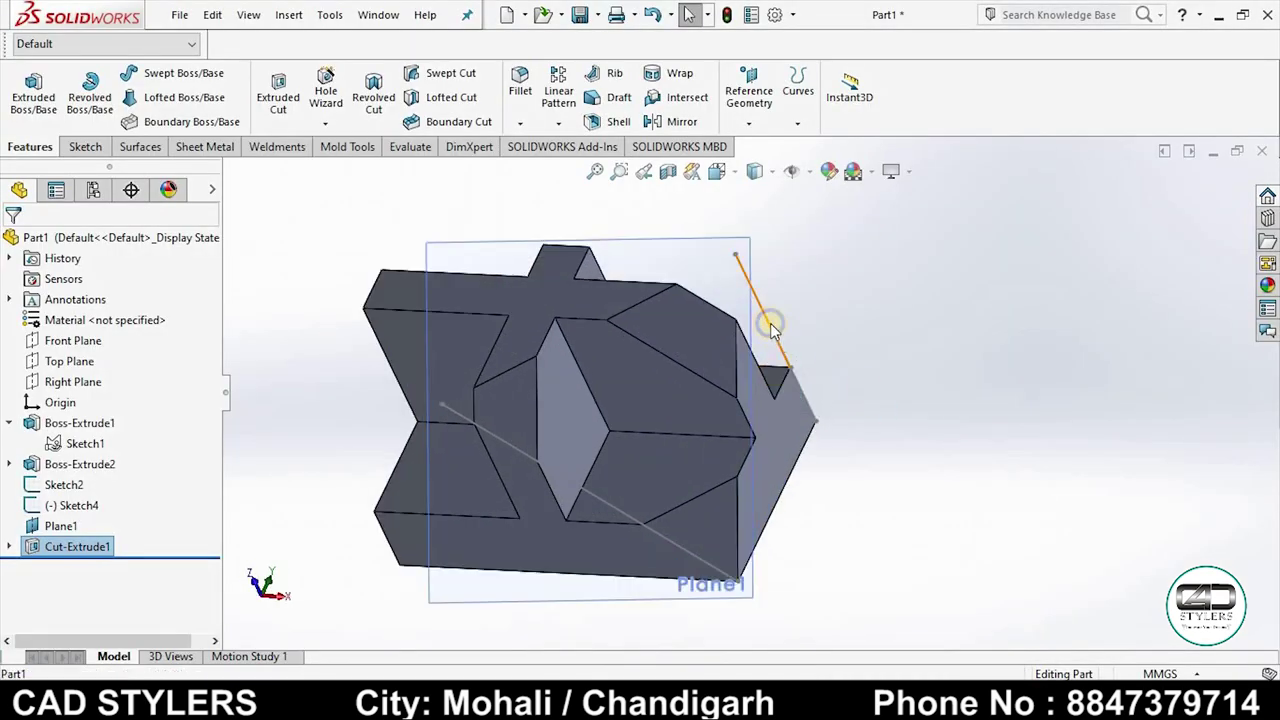
pyautogui.rightClick(772, 330)
pyautogui.click(737, 251)
pyautogui.rightClick(755, 252)
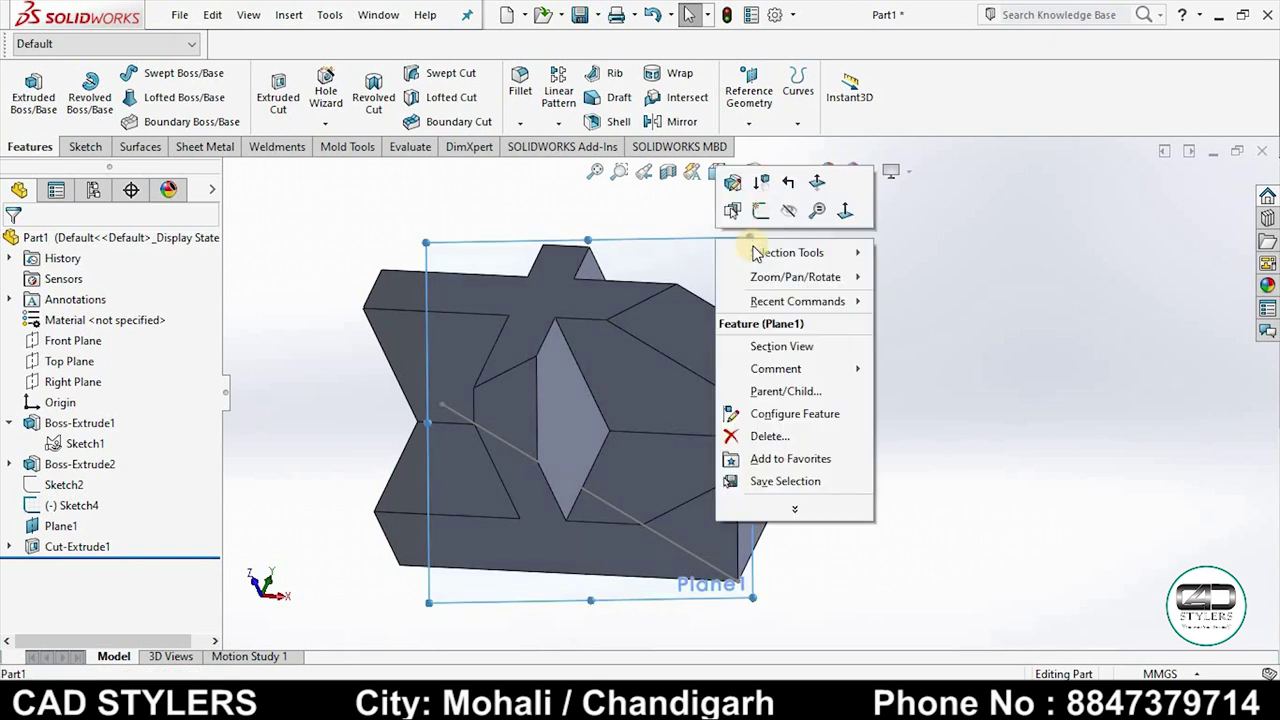
pyautogui.click(760, 210)
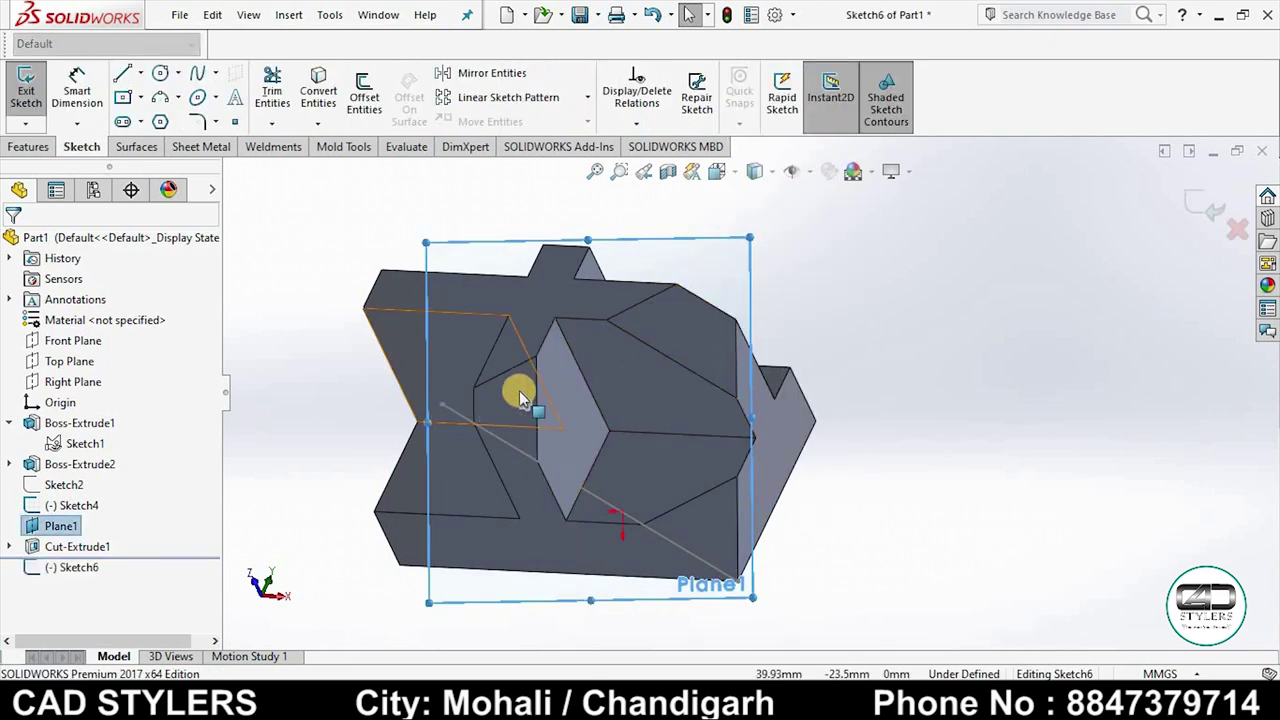
pyautogui.click(1204, 202)
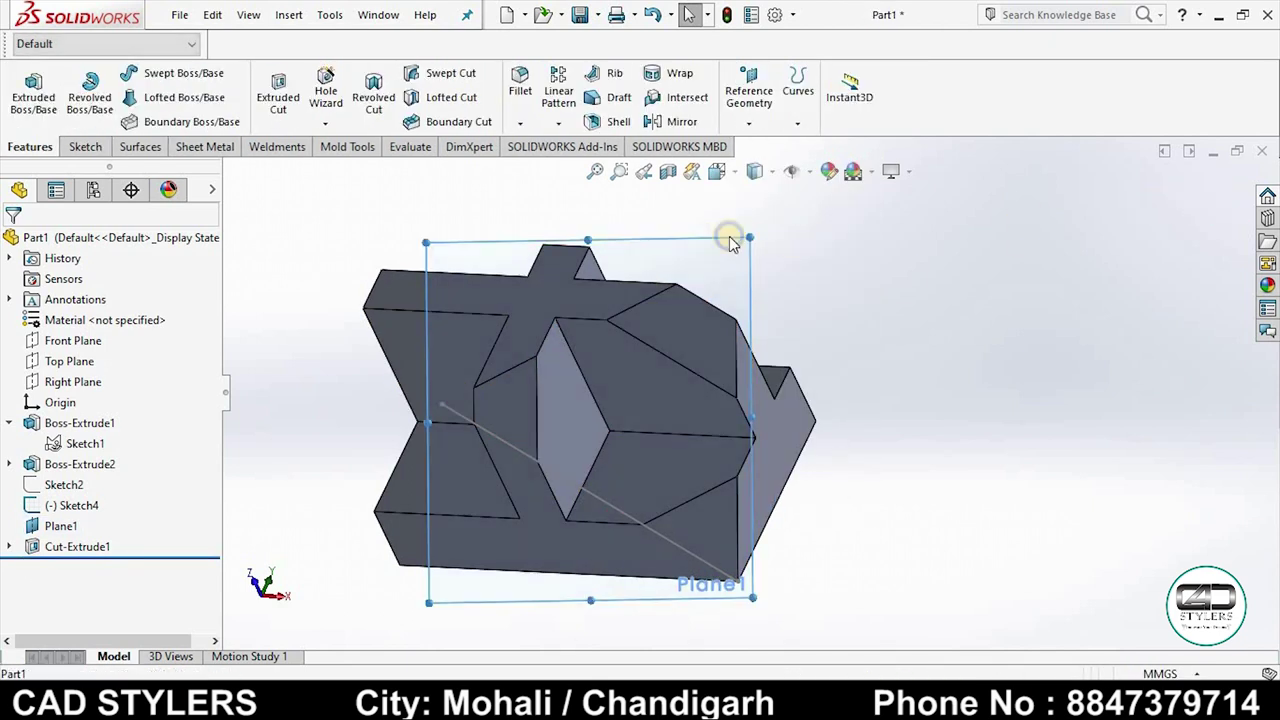
pyautogui.rightClick(740, 240)
pyautogui.click(780, 211)
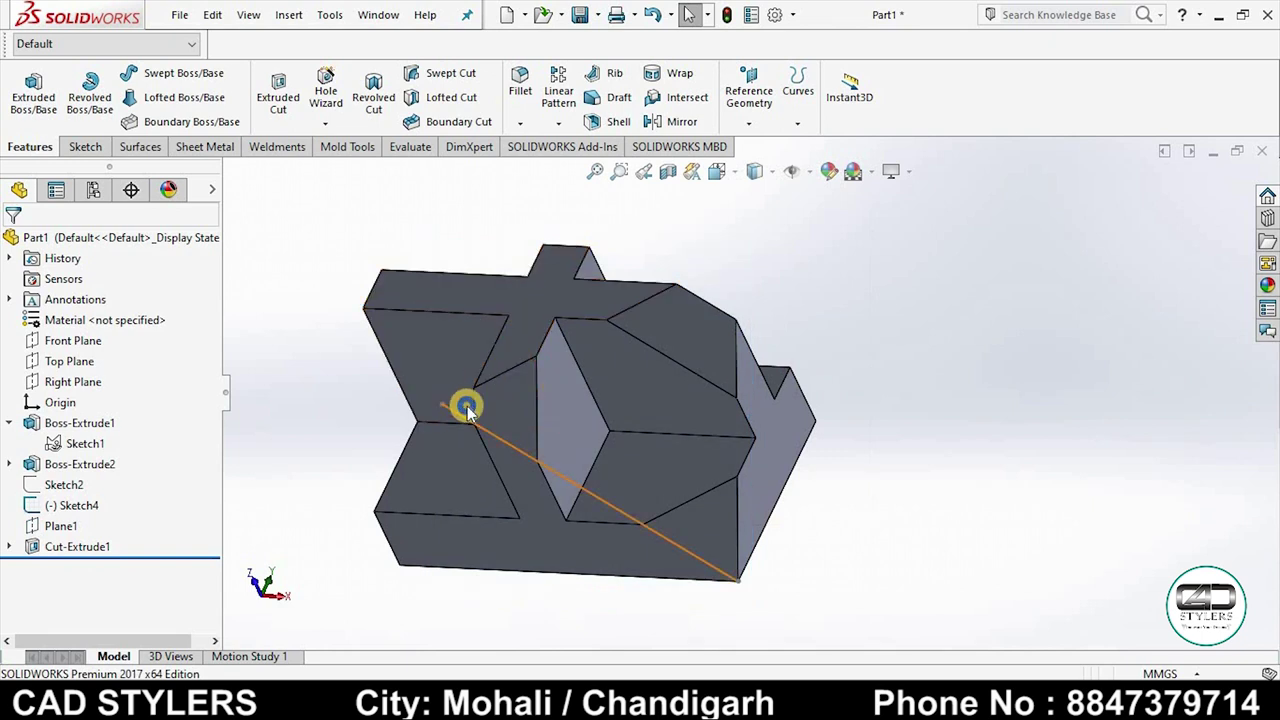
pyautogui.rightClick(467, 409)
# Step: Orbit the trimmed block to inspect the angled cut faces, including from below
pyautogui.moveTo(820, 478)
pyautogui.mouseDown(button='middle')
pyautogui.moveTo(858, 386)
pyautogui.moveTo(783, 381)
pyautogui.moveTo(717, 466)
pyautogui.mouseUp(button='middle')
pyautogui.moveTo(980, 474)
pyautogui.mouseDown(button='middle')
pyautogui.moveTo(880, 405)
pyautogui.moveTo(809, 423)
pyautogui.moveTo(840, 437)
pyautogui.moveTo(923, 417)
pyautogui.moveTo(1000, 451)
pyautogui.mouseUp(button='middle')
pyautogui.scroll(2, 997, 447)
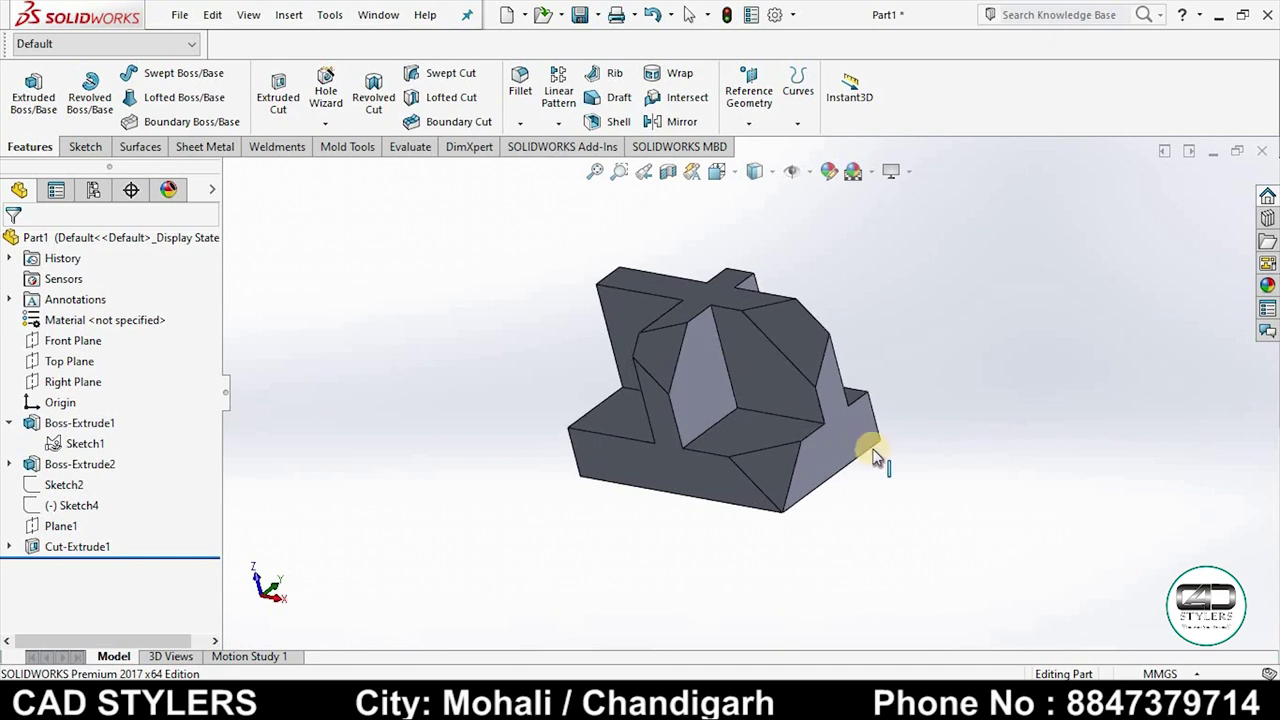
pyautogui.scroll(-3, 872, 456)
pyautogui.scroll(2, 833, 318)
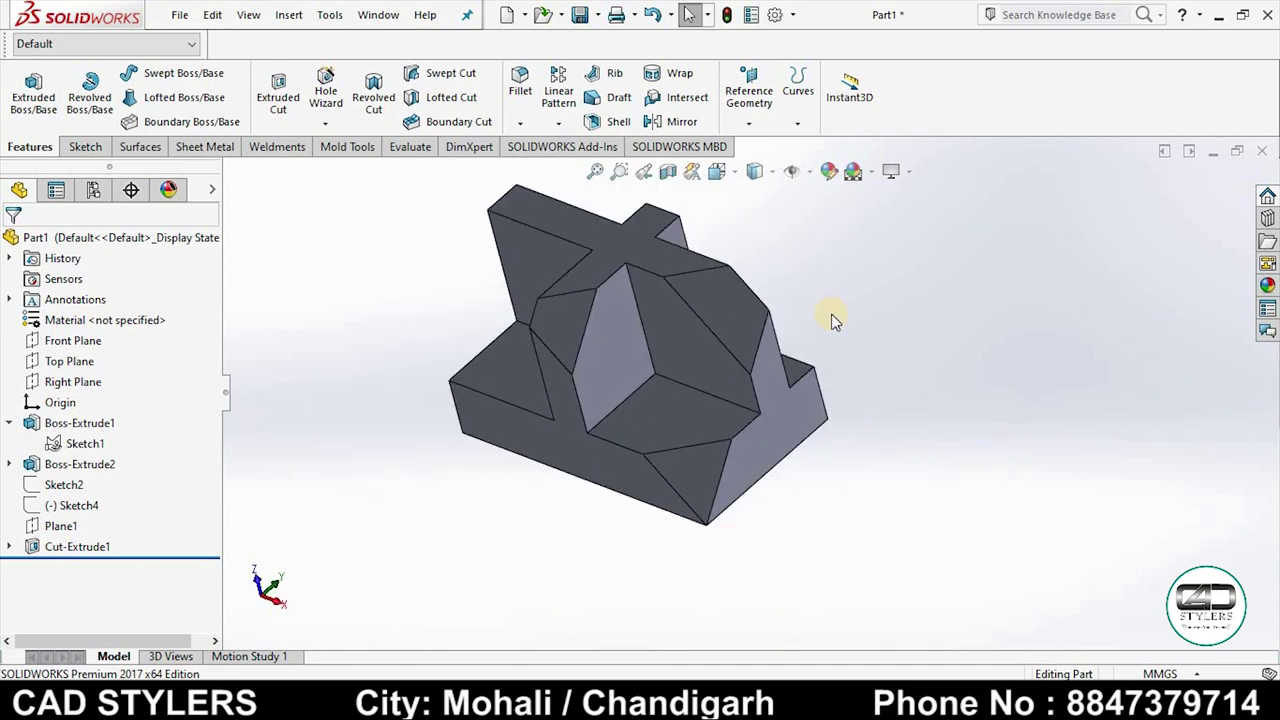
pyautogui.moveTo(866, 342)
pyautogui.mouseDown(button='middle')
pyautogui.moveTo(921, 335)
pyautogui.moveTo(886, 391)
pyautogui.moveTo(793, 328)
pyautogui.mouseUp(button='middle')
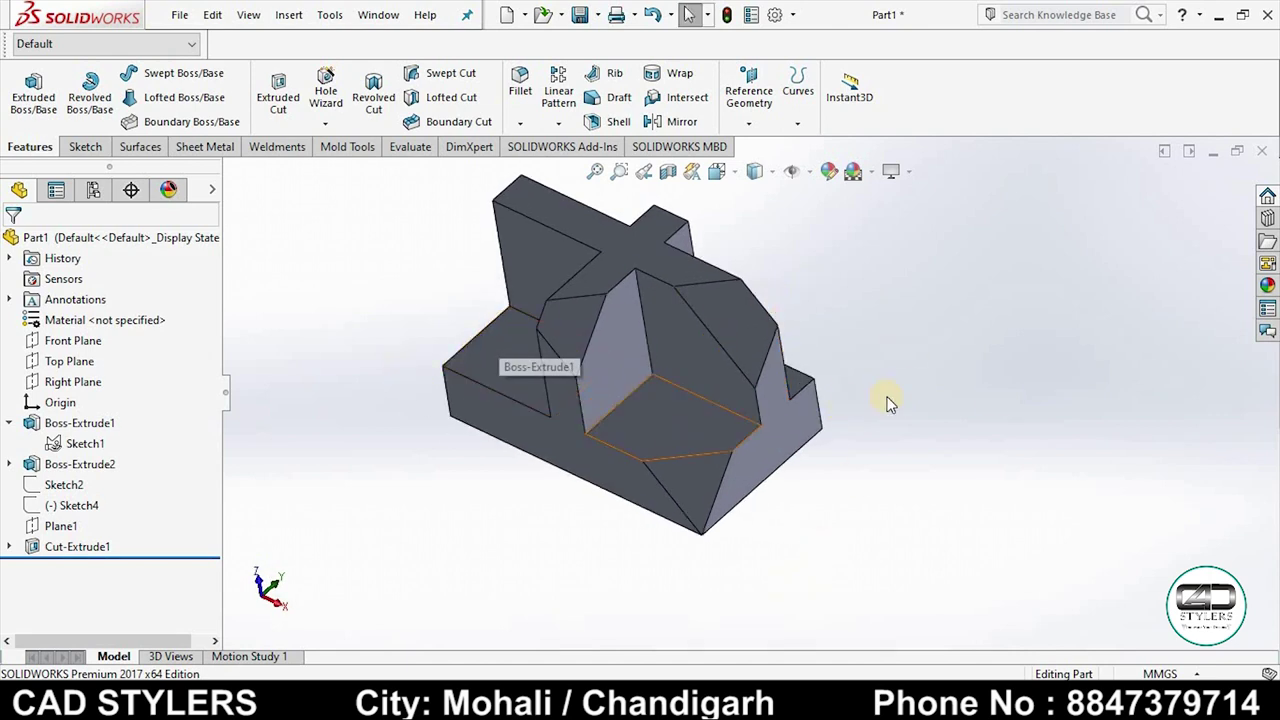
pyautogui.moveTo(891, 429); pyautogui.dragTo(962, 423, button='middle')
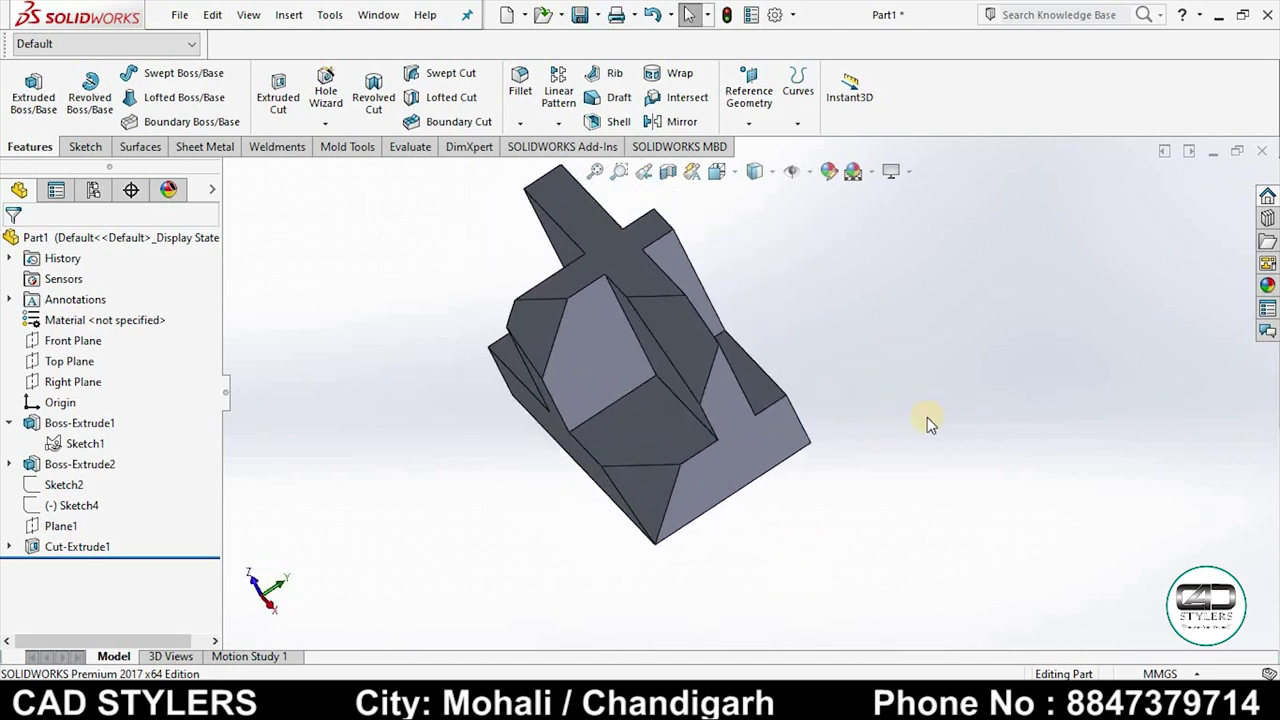